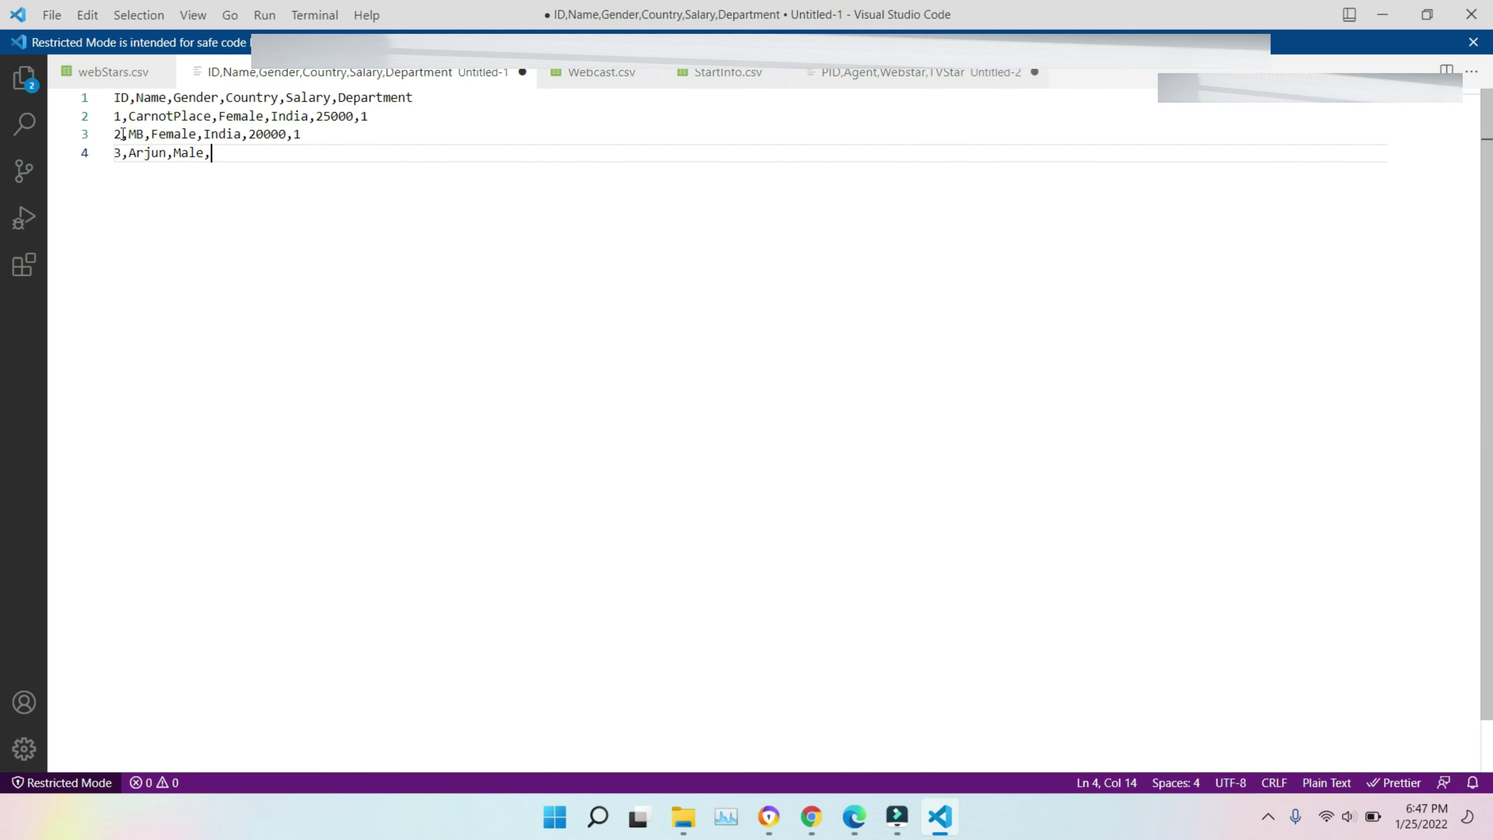
Complete record 3 with US,17000,2 and add records 4 to 6 for India with salaries 15000, 25000 and 20000 in department 2
type("US,17000,2")
key("Return")
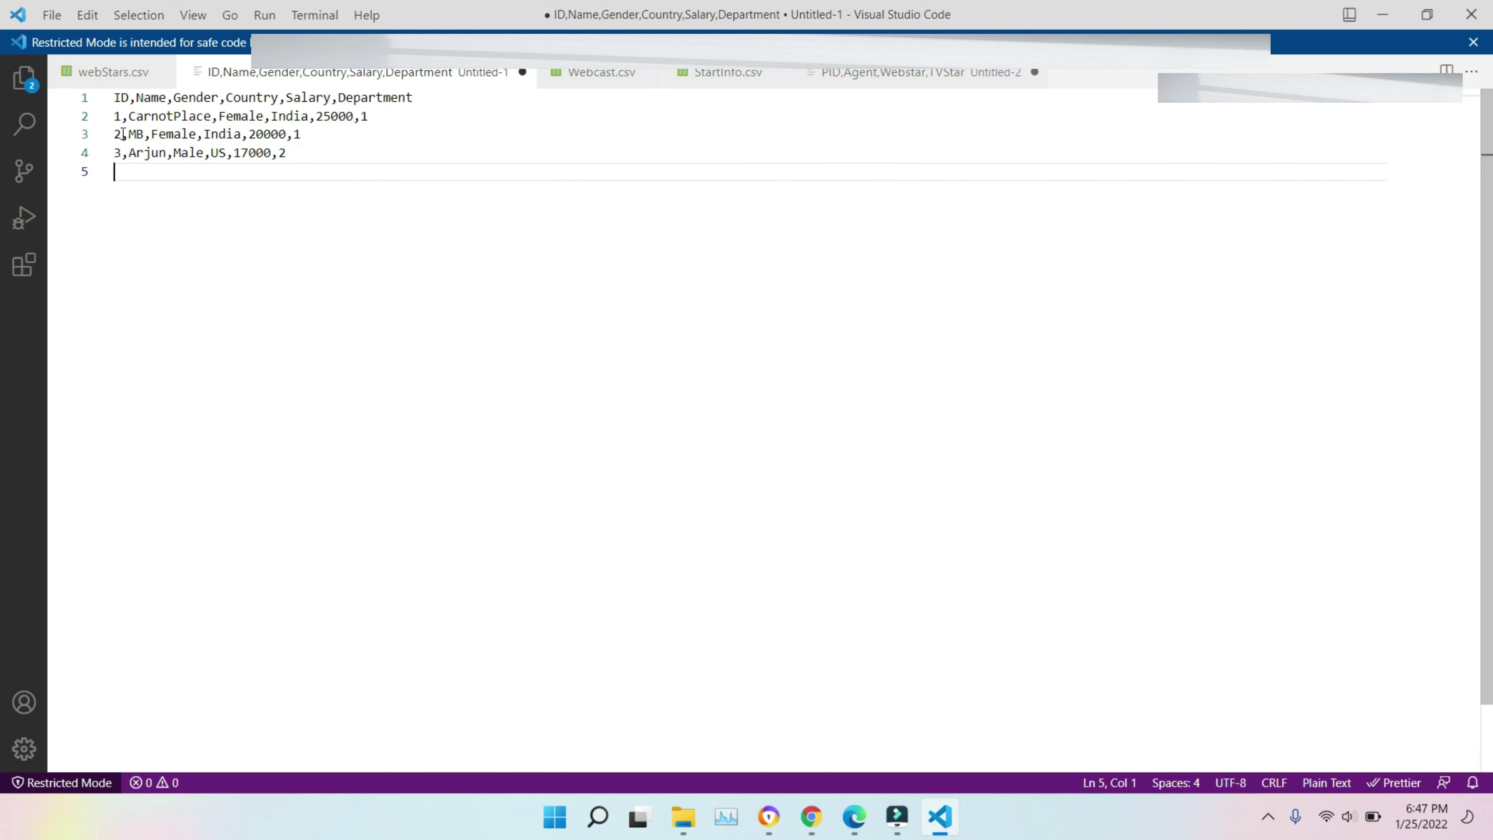
type("4,")
type("Elaichi,Female,India,15000,2 5,Ramu,Male,India,25000,2 6,Daya,Male,India,20000,2")
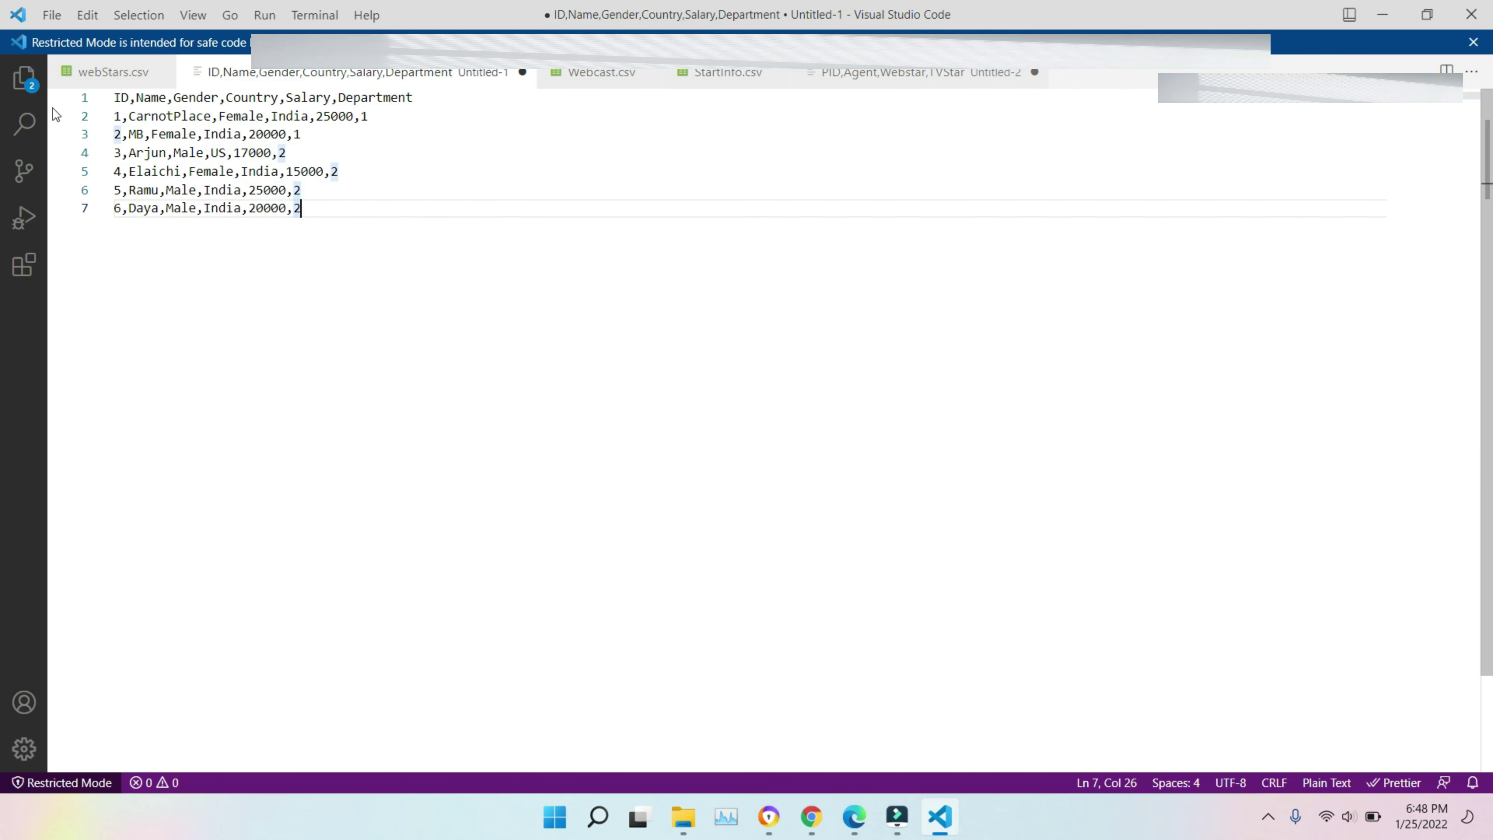
Save the untitled employee data file in Downloads as a plain text file named WebInfo
key("ctrl+s")
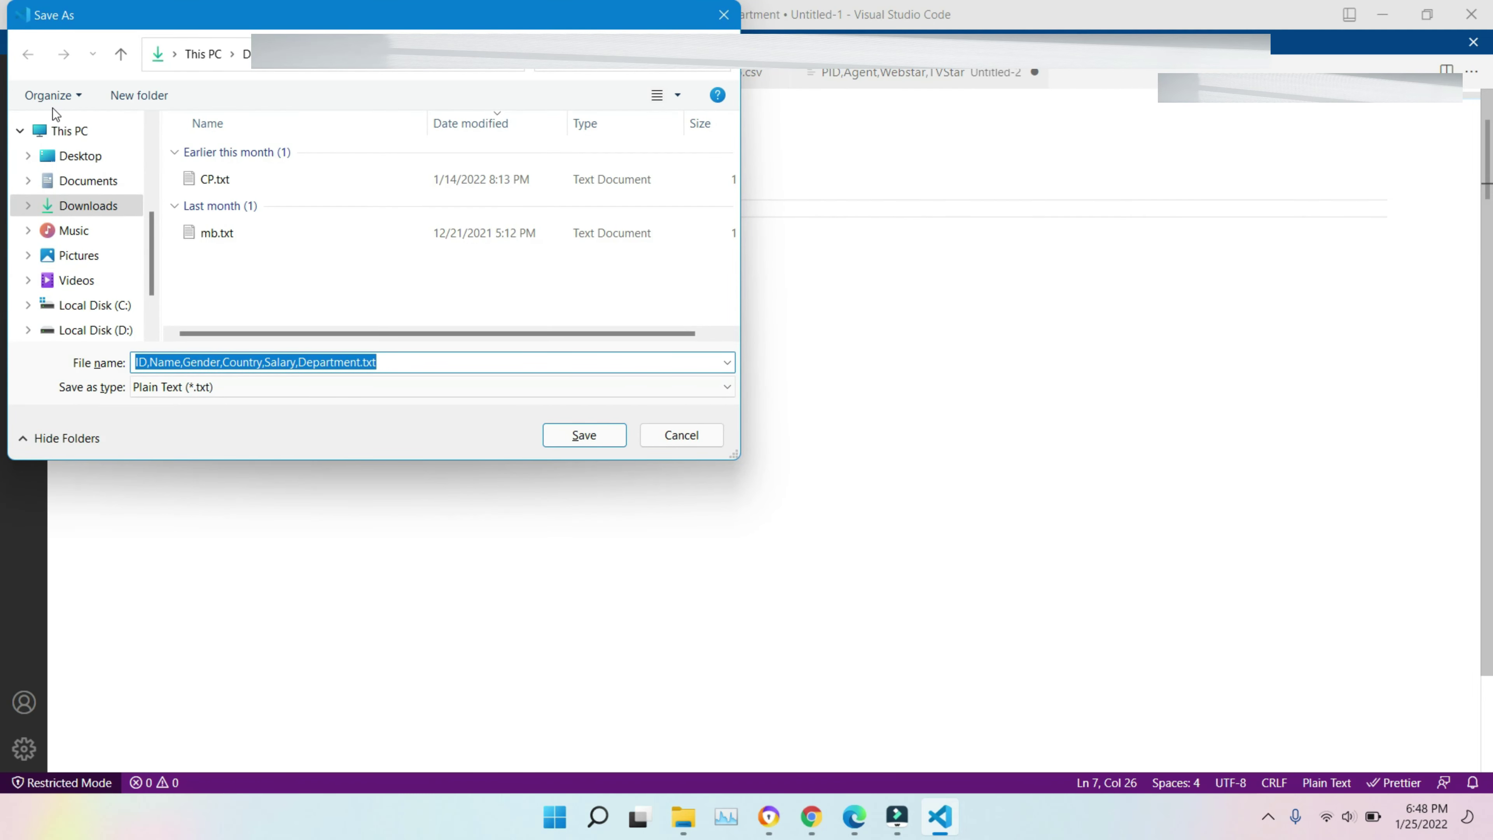
type("Web")
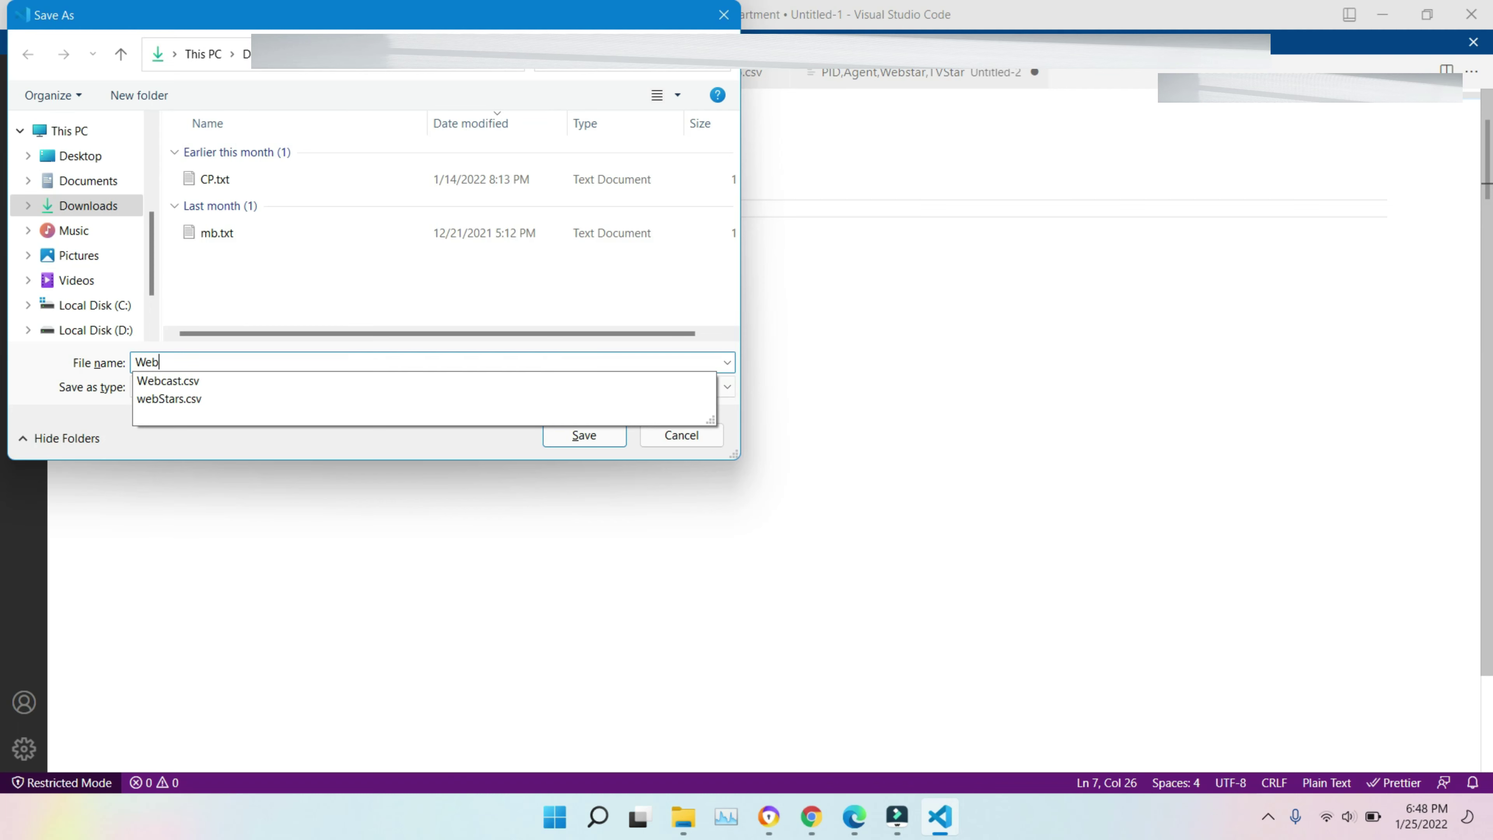
type("Info")
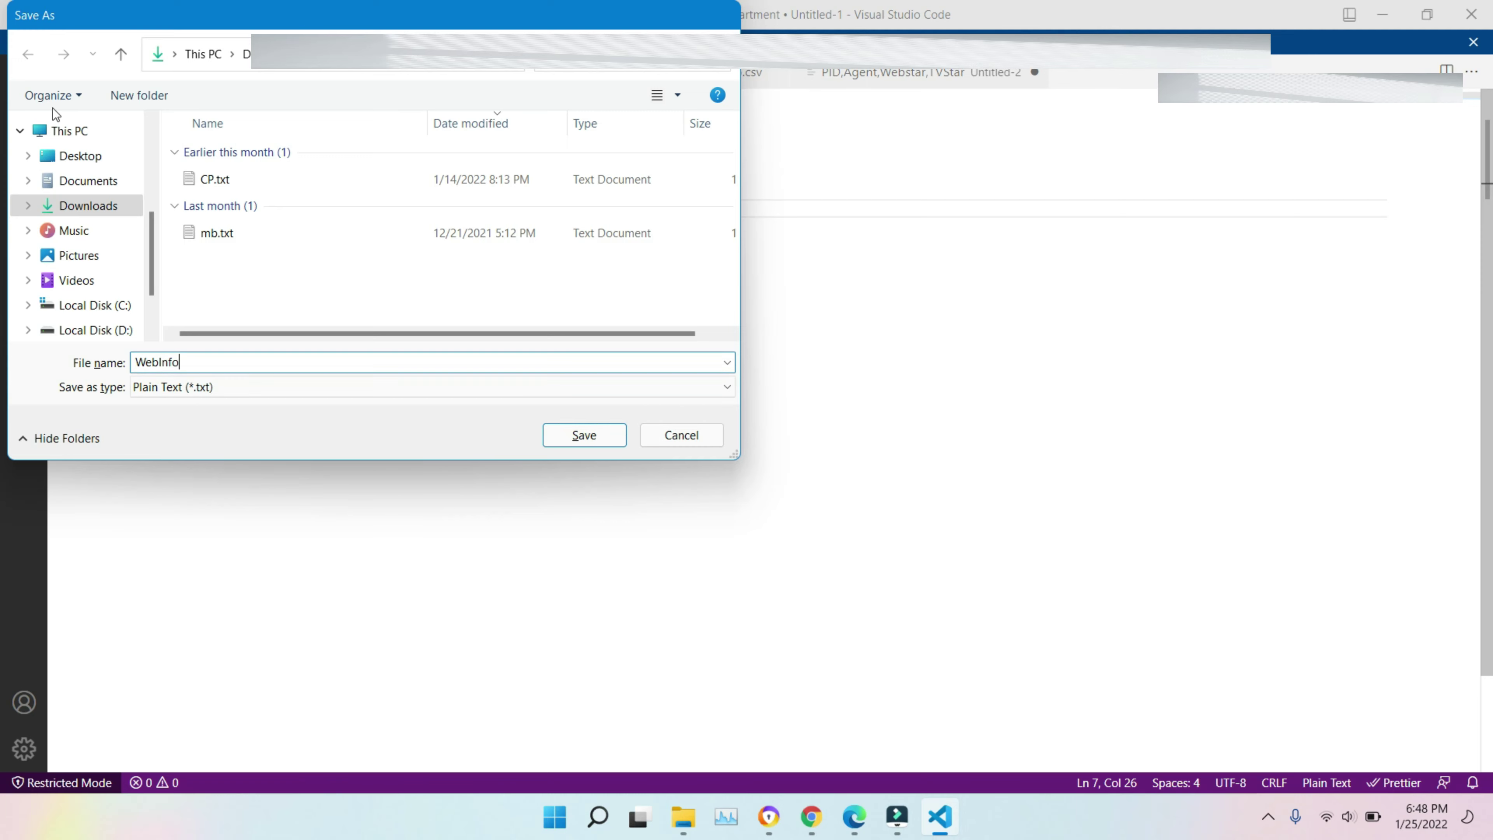
key("Return")
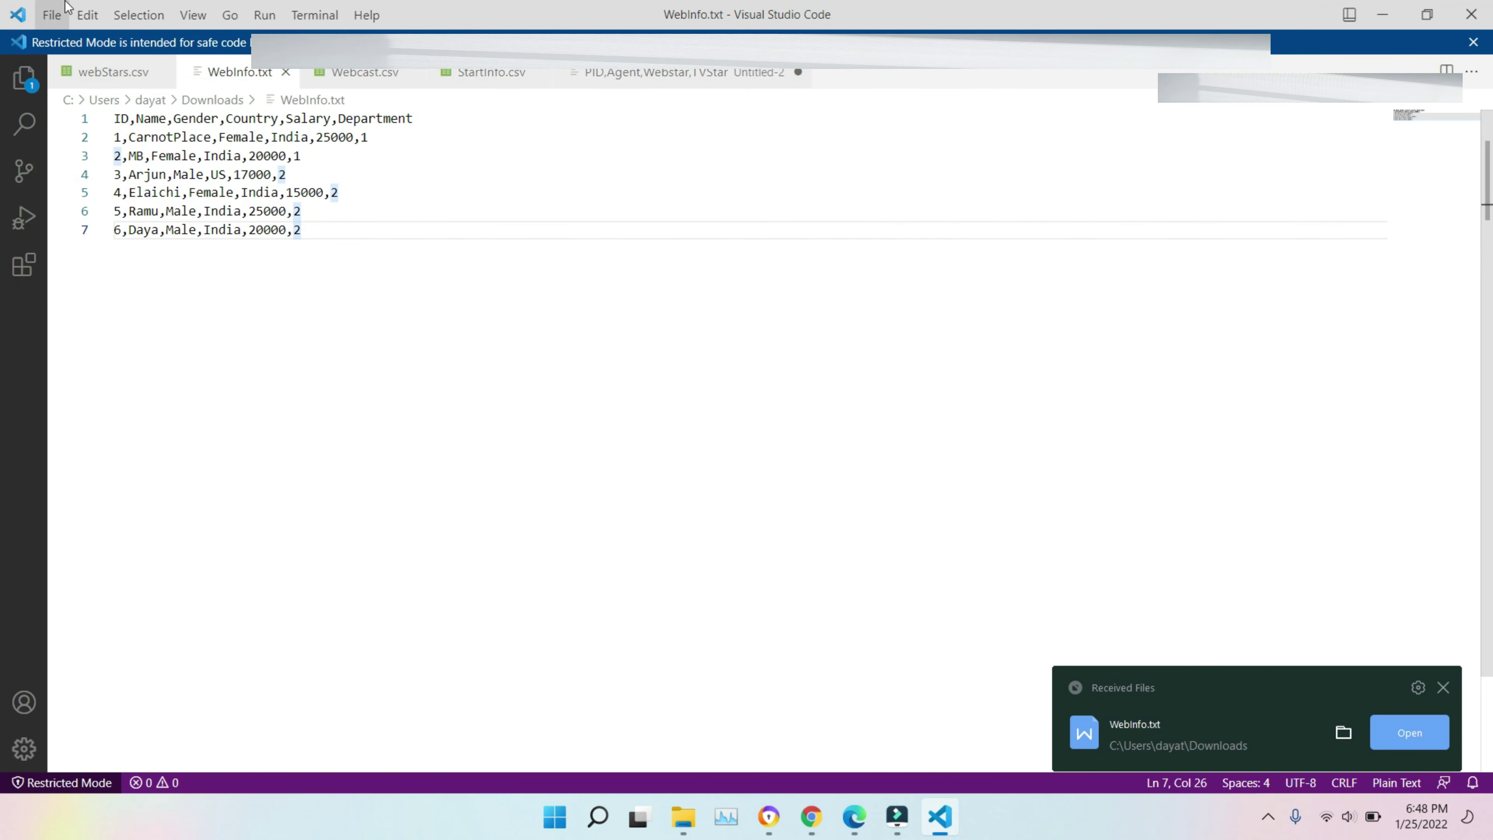
Rename WebInfo.txt in the Downloads folder to WebInfo.csv and accept the extension change
left_click(696, 817)
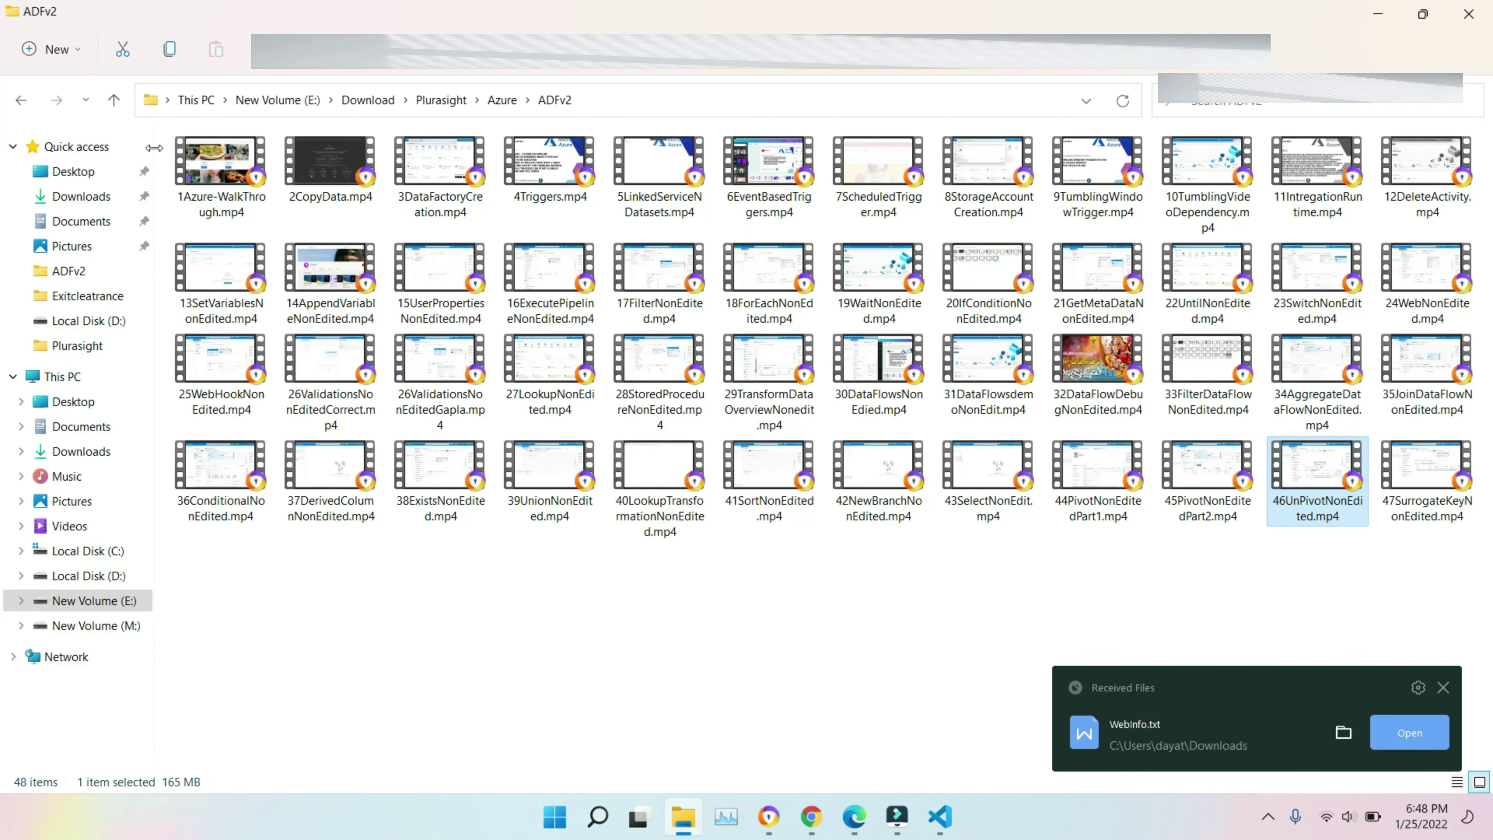
left_click(75, 195)
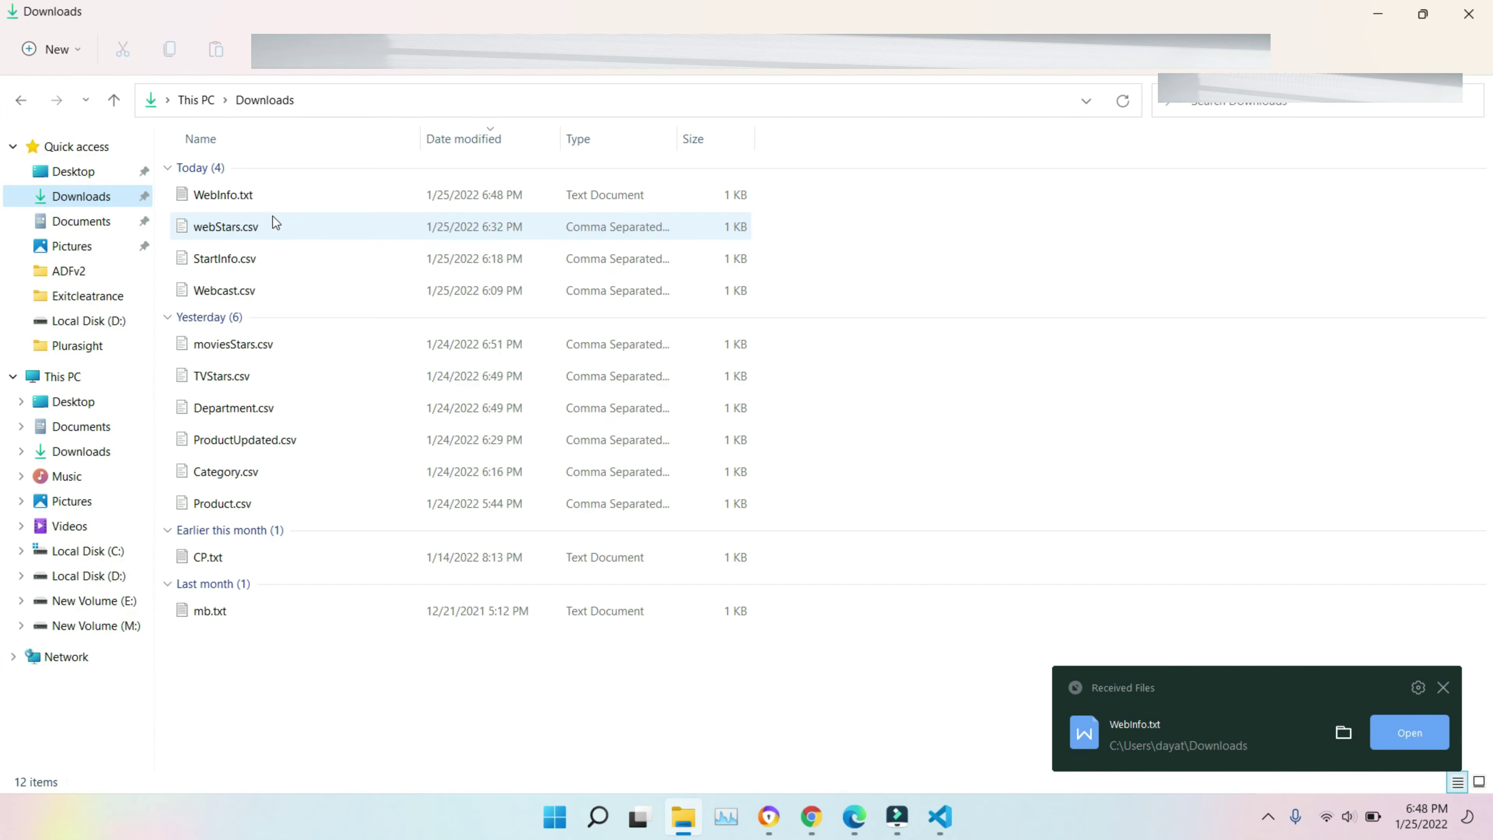
left_click(253, 196)
left_click(253, 196)
key("End")
key("BackSpace")
key("BackSpace")
key("BackSpace")
type("csv")
key("Return")
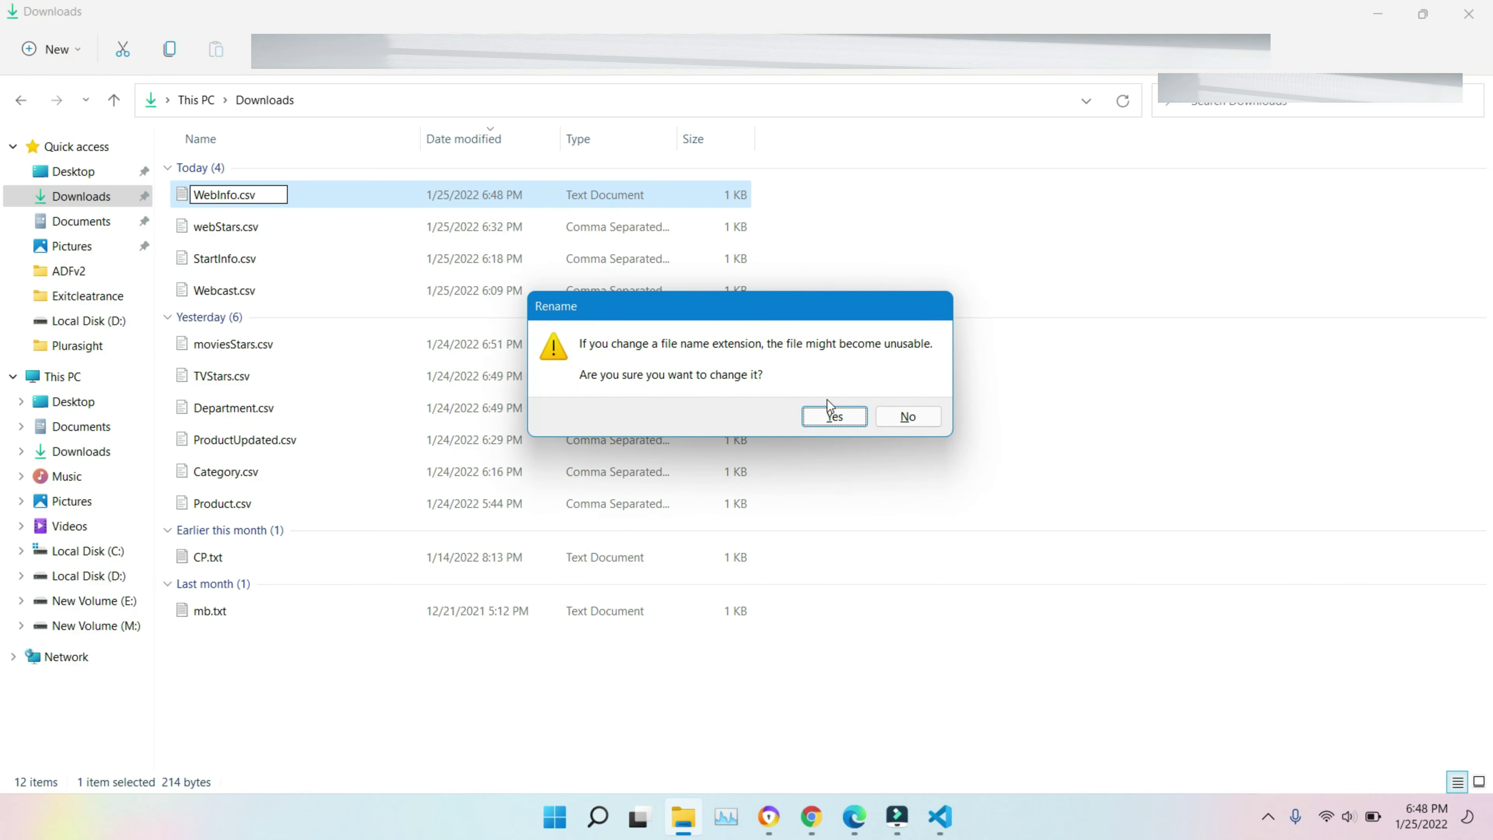
left_click(830, 412)
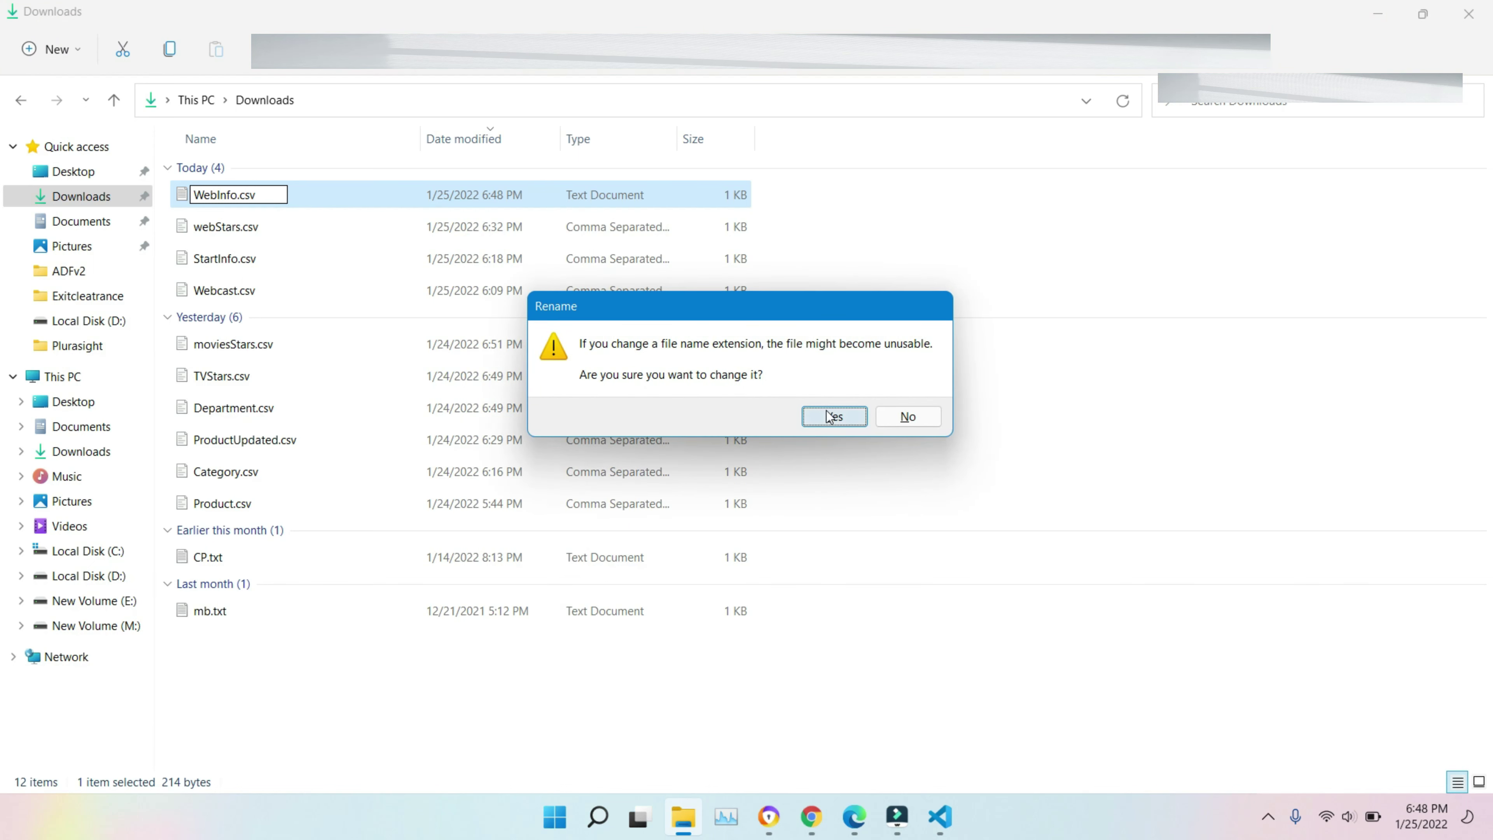
Close the outdated WebInfo.txt in Visual Studio Code and open WebInfo.csv from the Downloads folder
left_click(941, 817)
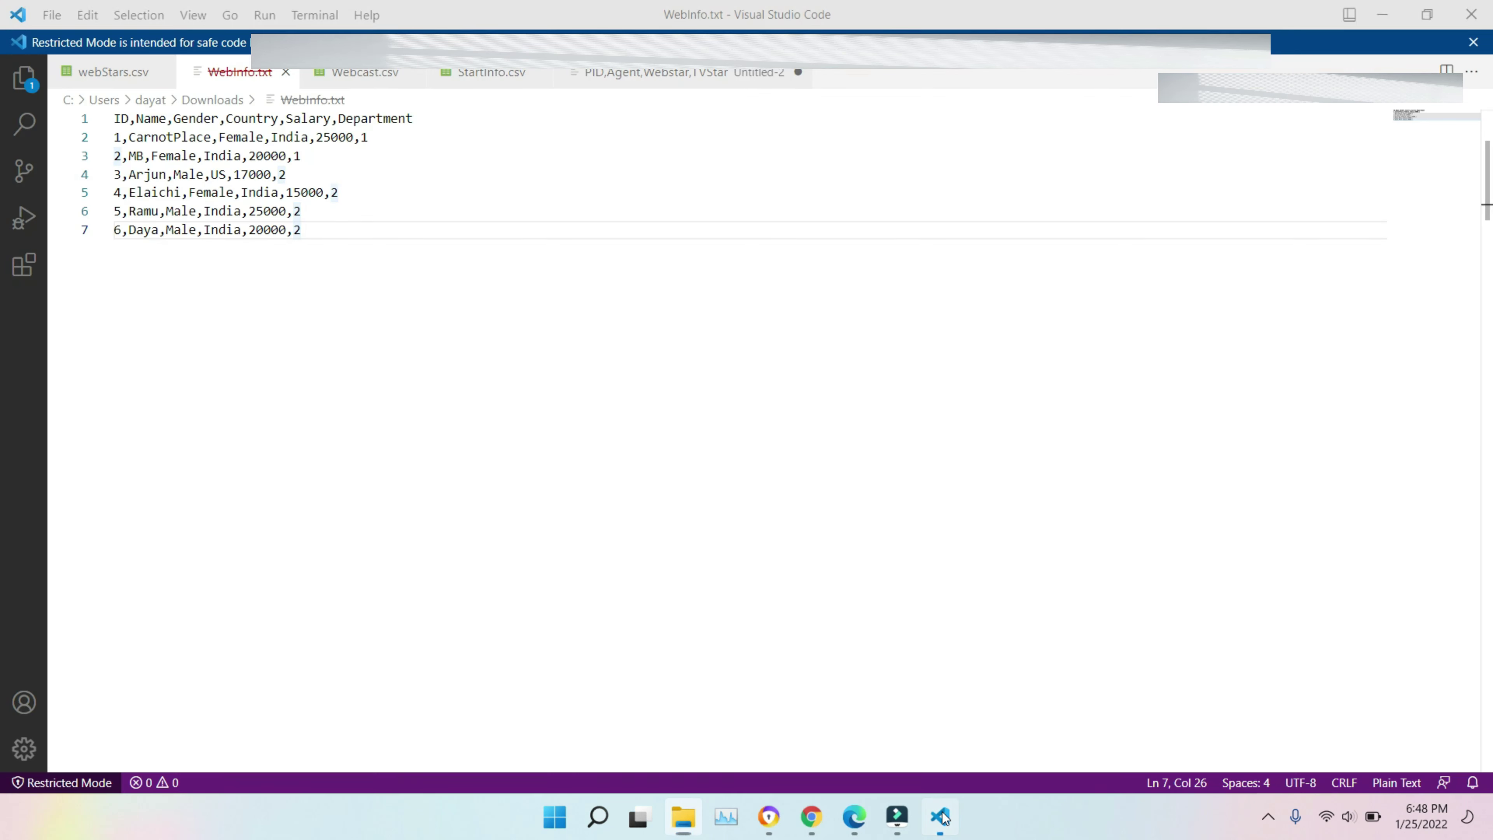
left_click(287, 73)
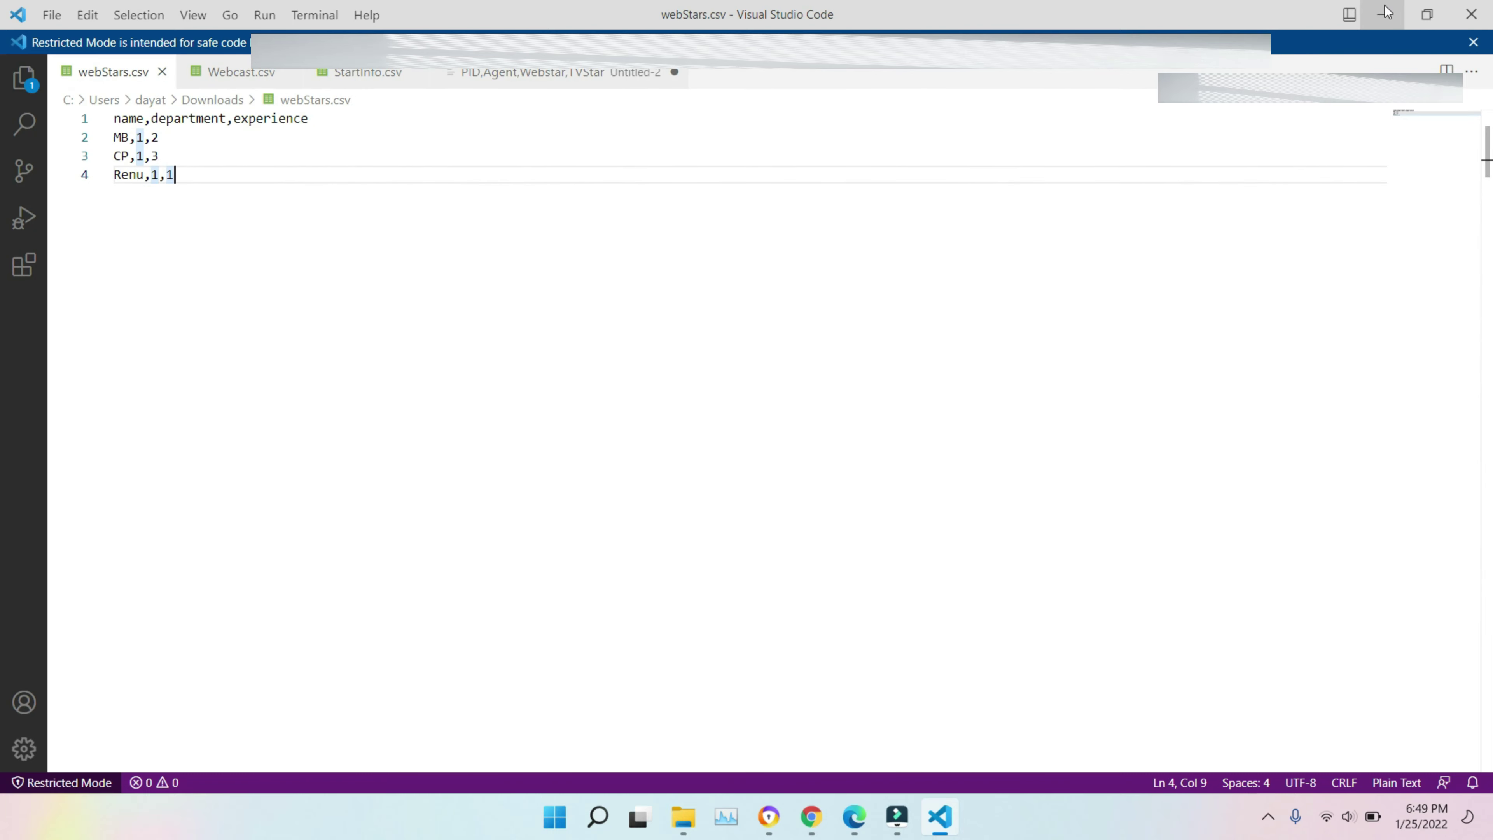
left_click(1385, 8)
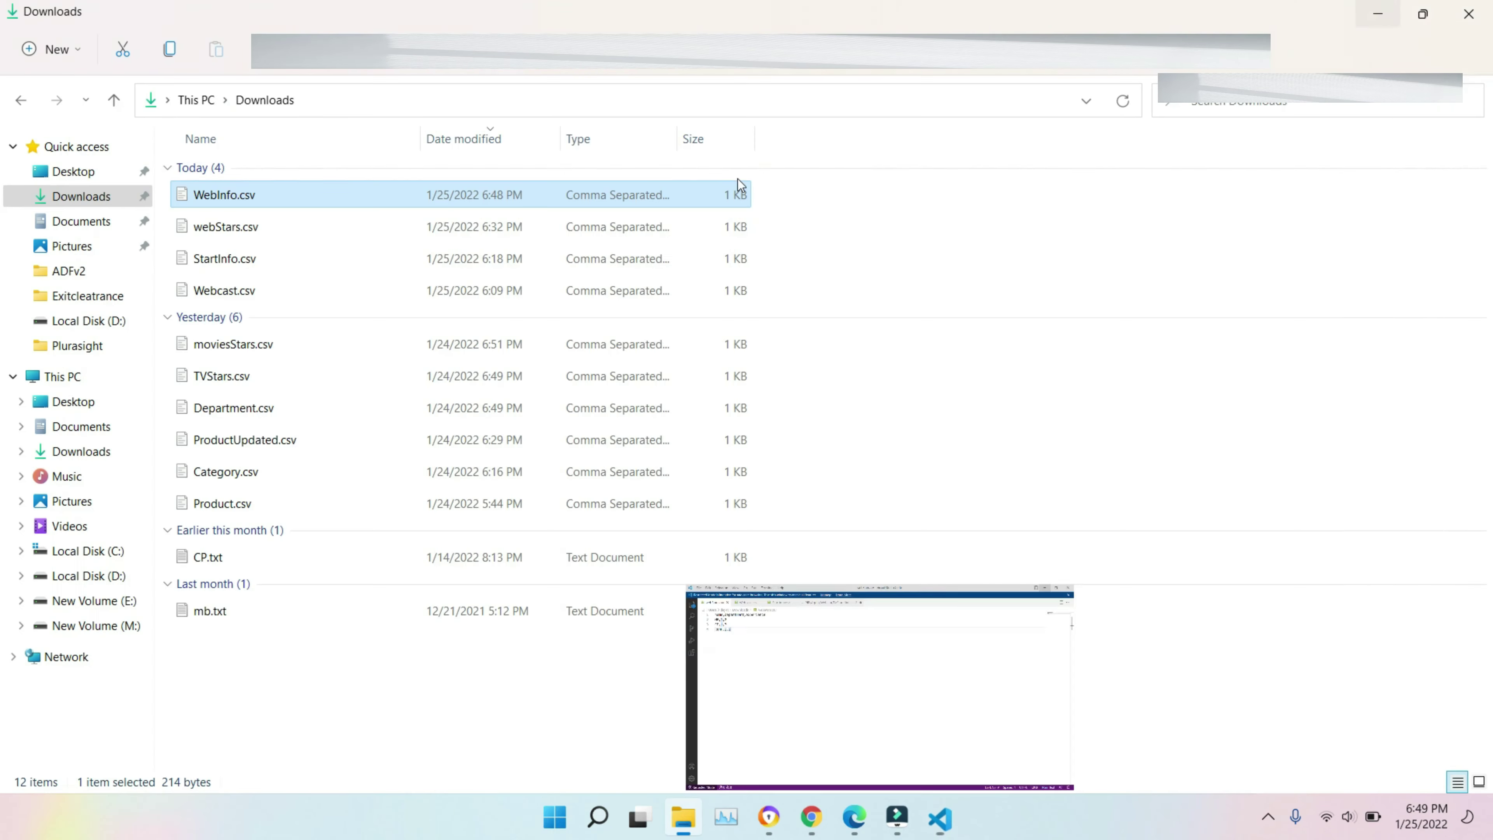
double_click(226, 201)
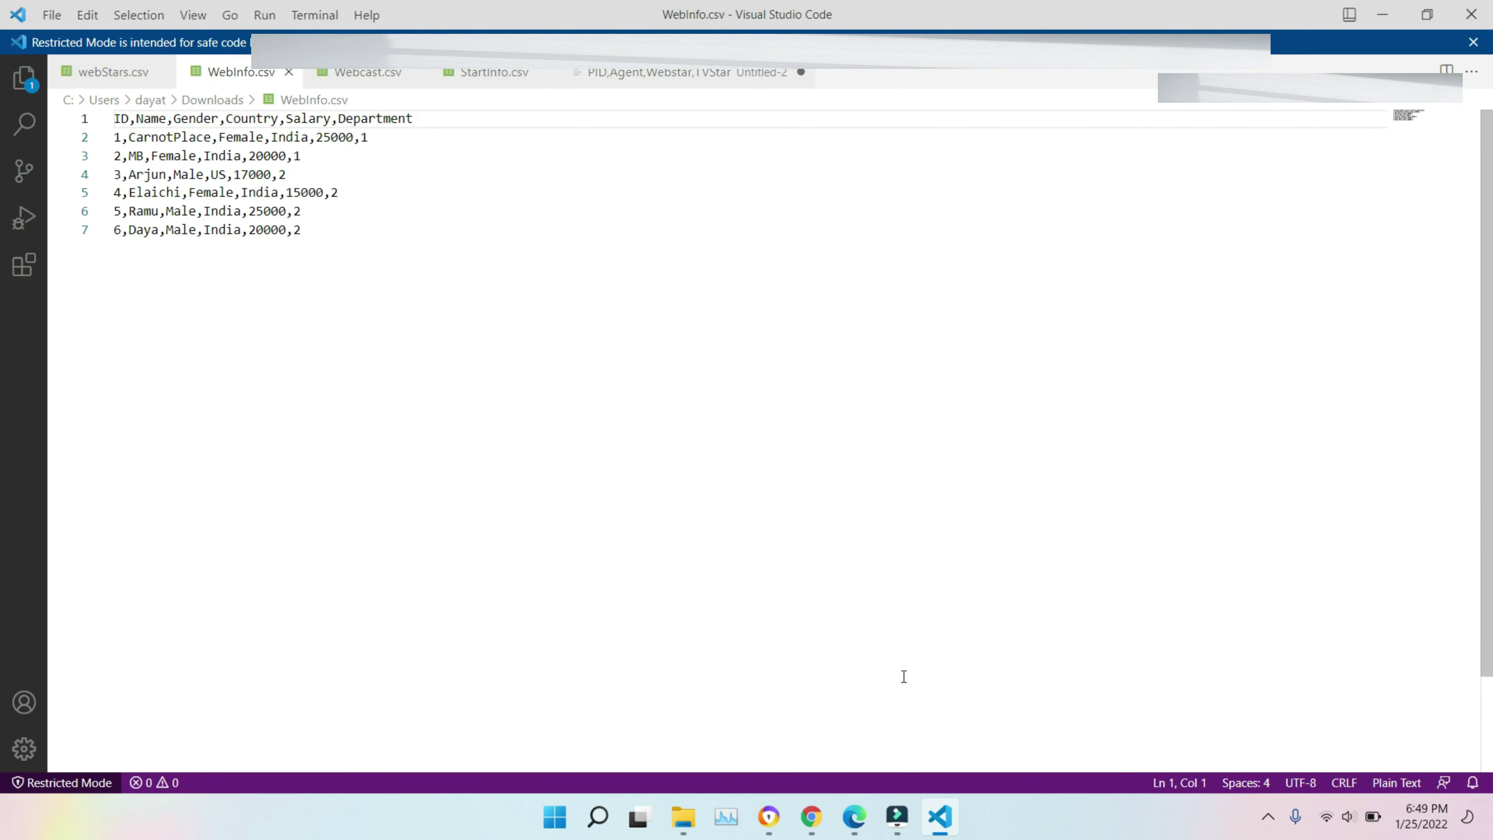
Replace the whole content of the untitled PID,Agent,Webstar,TVStar file with the header and six records from WebInfo.csv
left_click(681, 72)
left_click(404, 294)
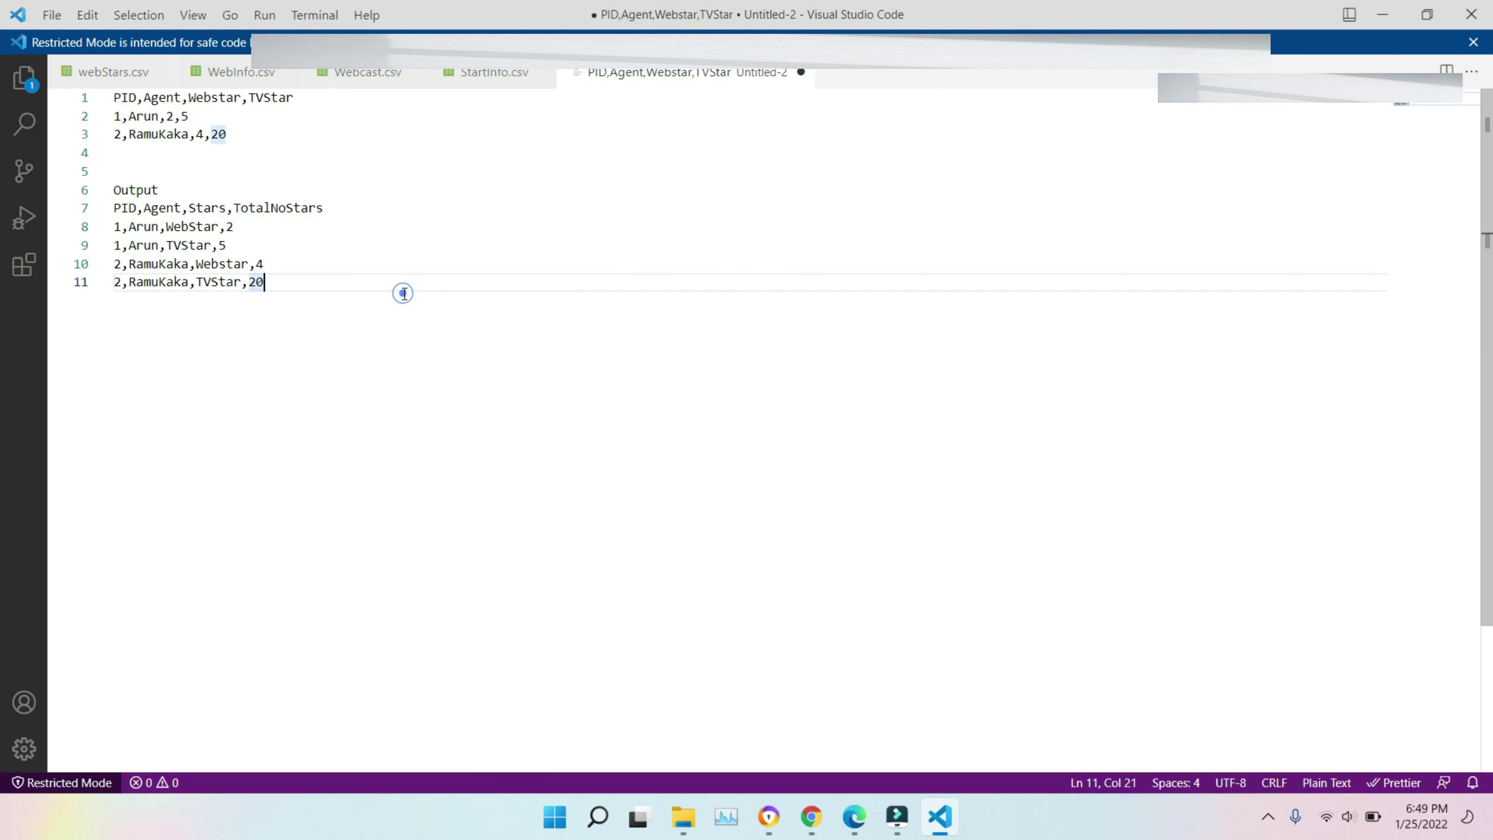
key("ctrl+a")
key("BackSpace")
type("ID,Name,Gender,Country,Salary,Department 1,CarnotPlace,Female,India,25000,1 2,MB,Female,India,20000,1 3,Arjun,Male,US,17000,2 4,Elaichi,Female,India,15000,2 5,Ramu,Male,India,25000,2 6,Daya,Male,India,20000,2")
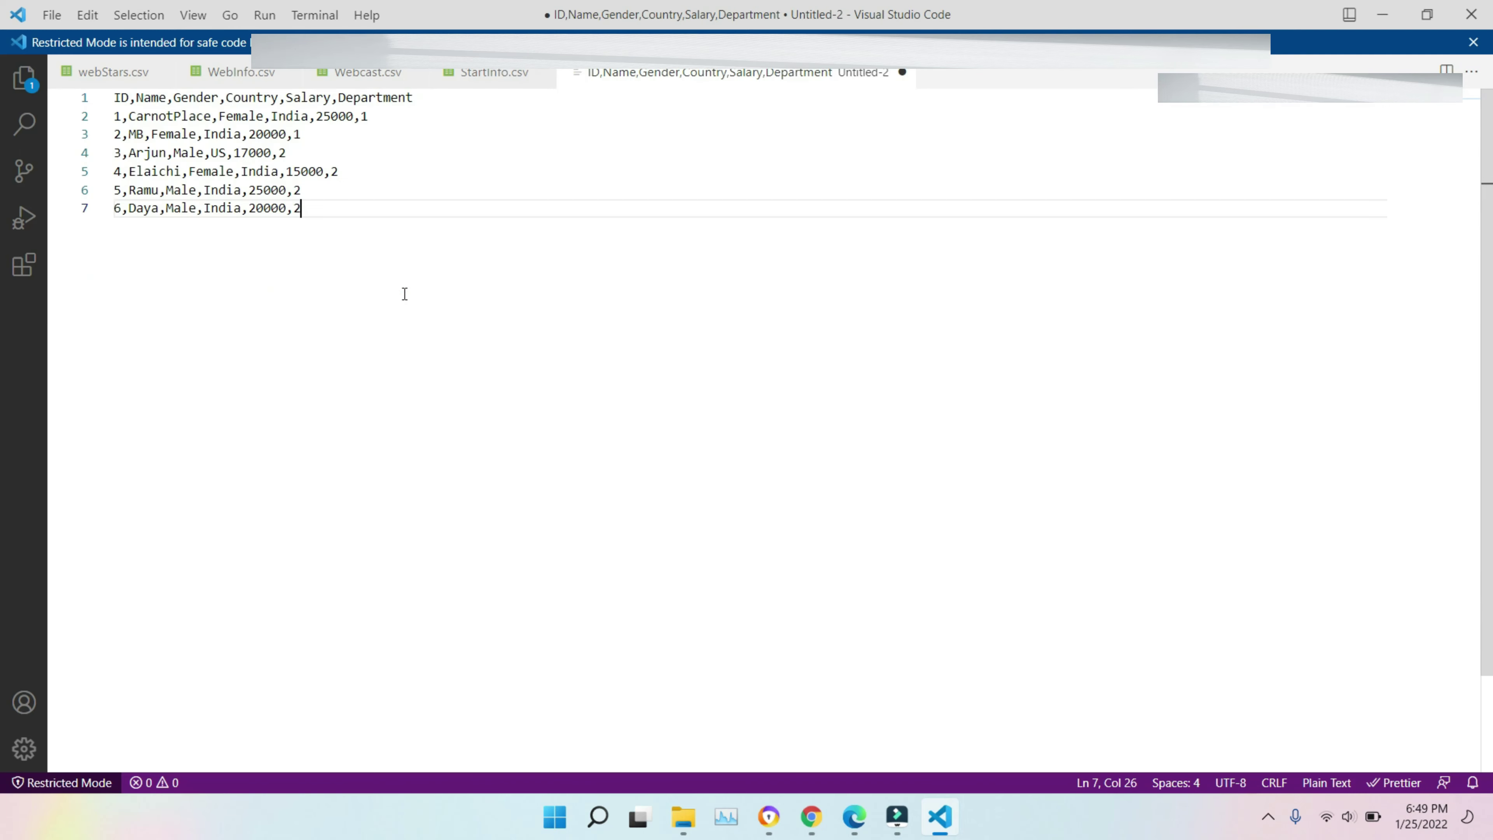
Add an "Output" heading below the six records, separated from them by two blank lines
key("Return")
key("Return")
key("Return")
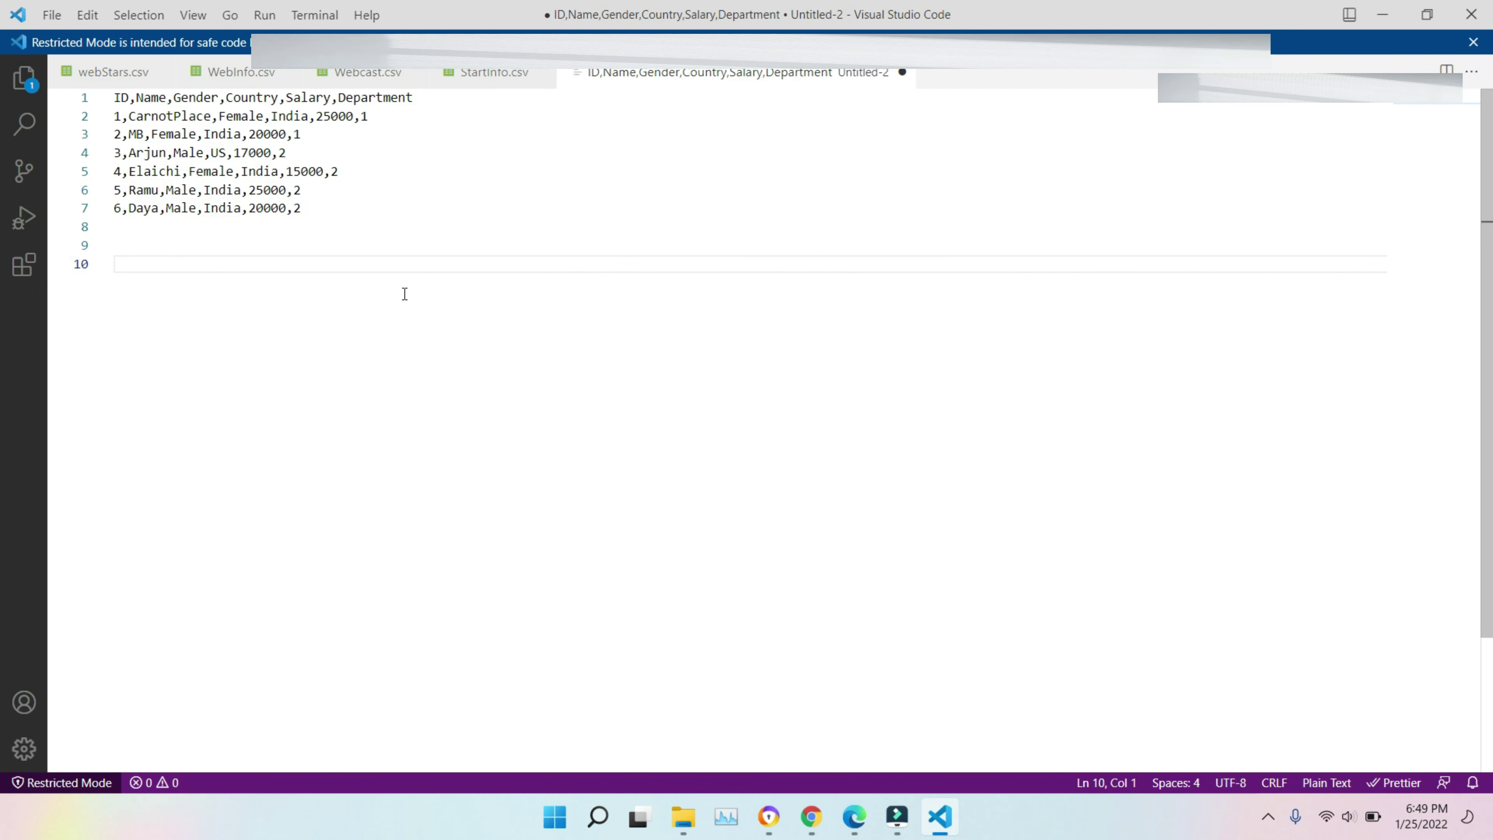
type("Output")
key("Return")
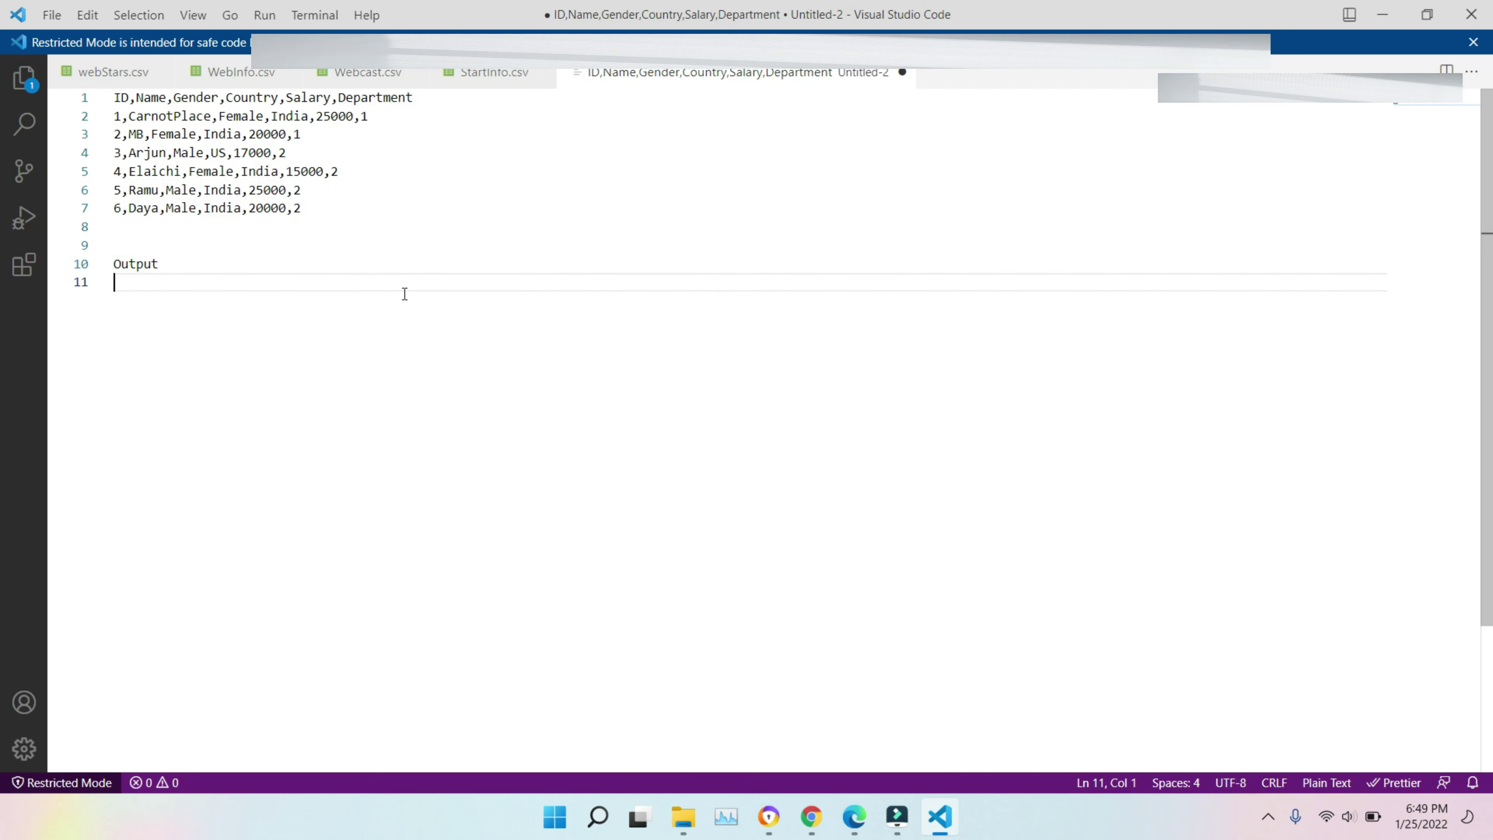
Write the expected column header ID,name,gender,country,salary,department,avgsalary under the Output heading
type("ID")
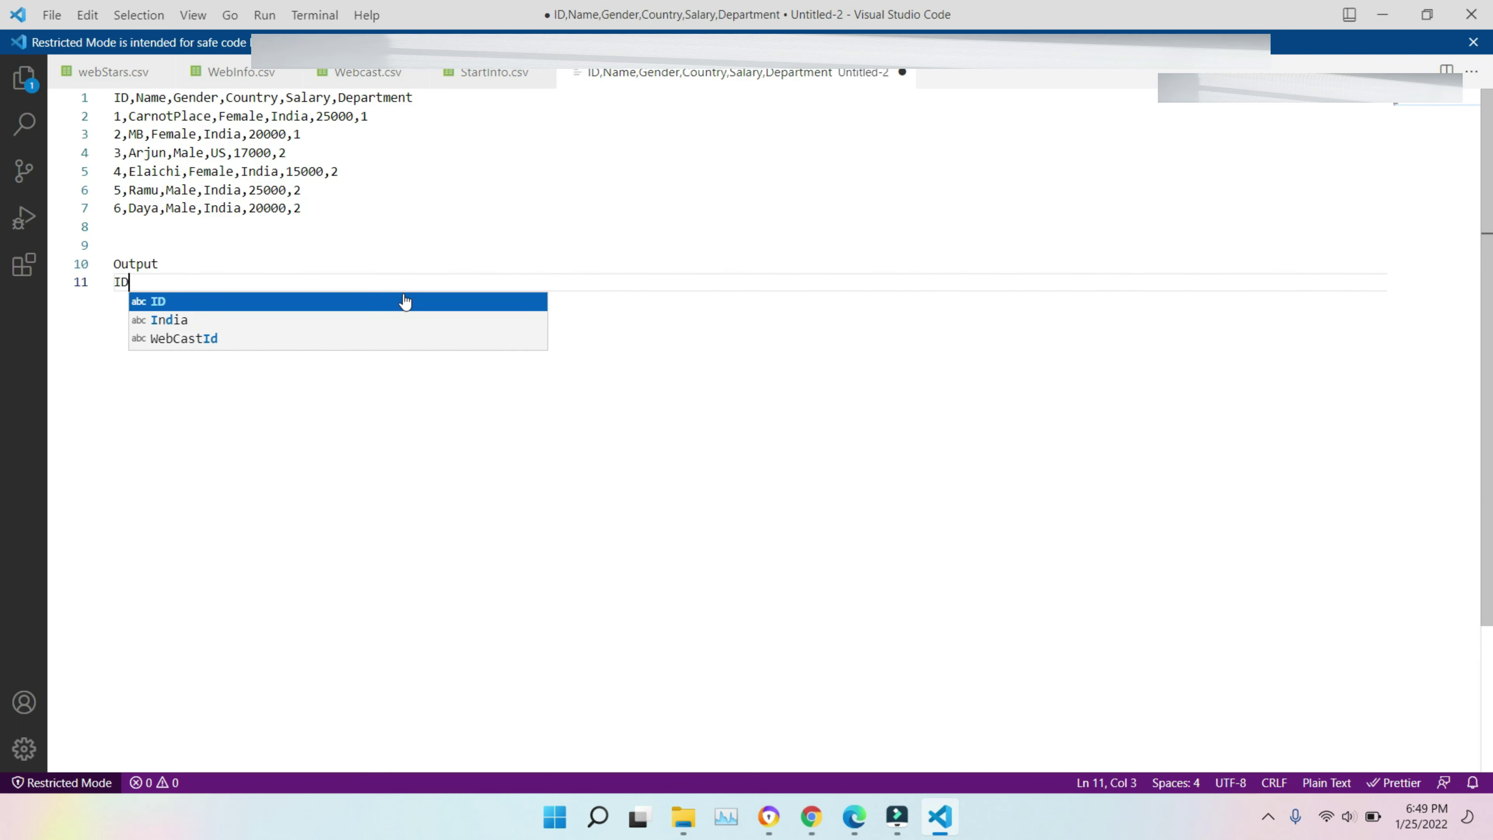
type(",n")
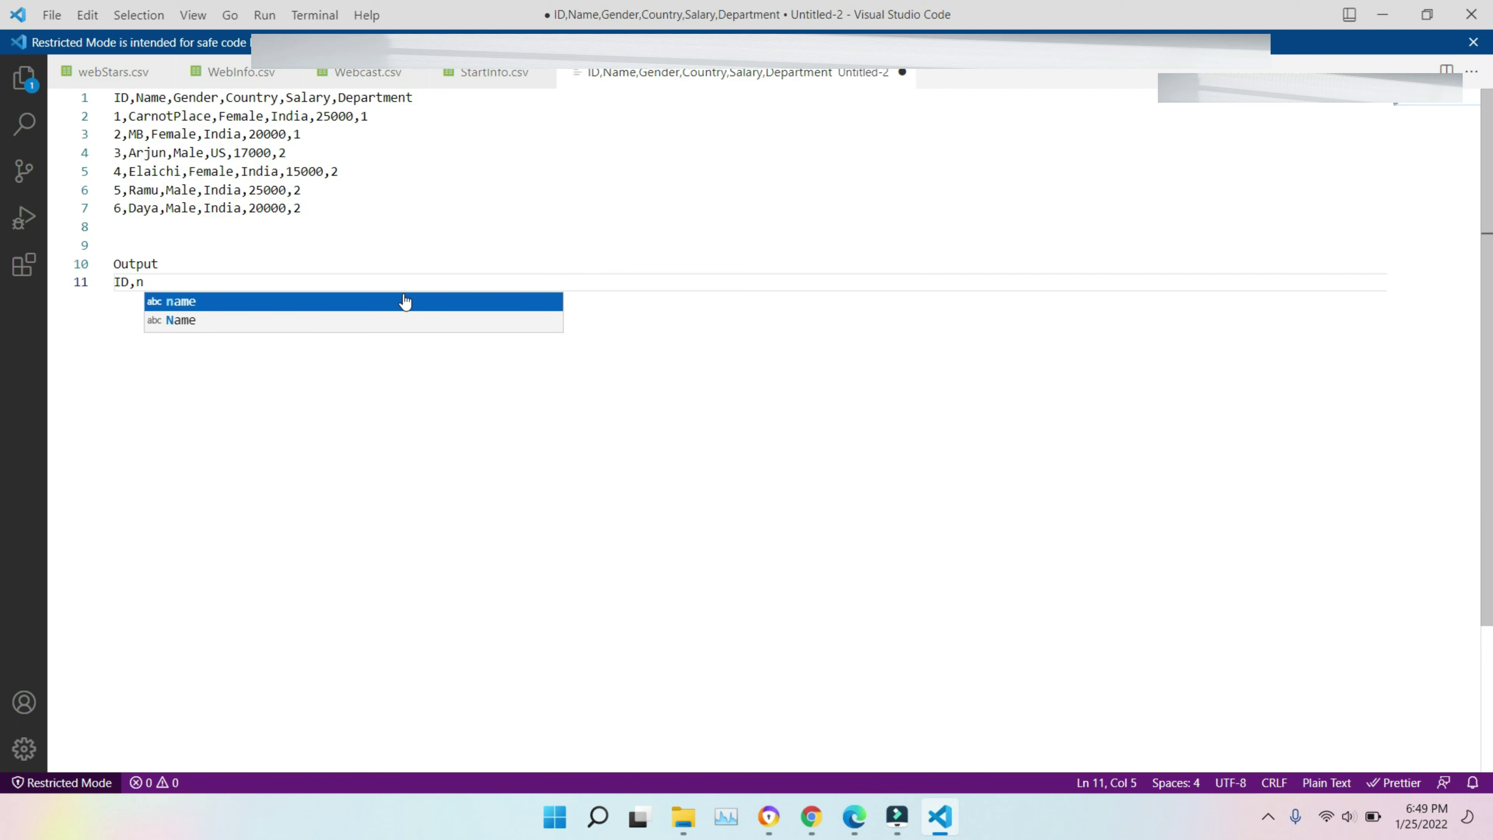
type("ame,")
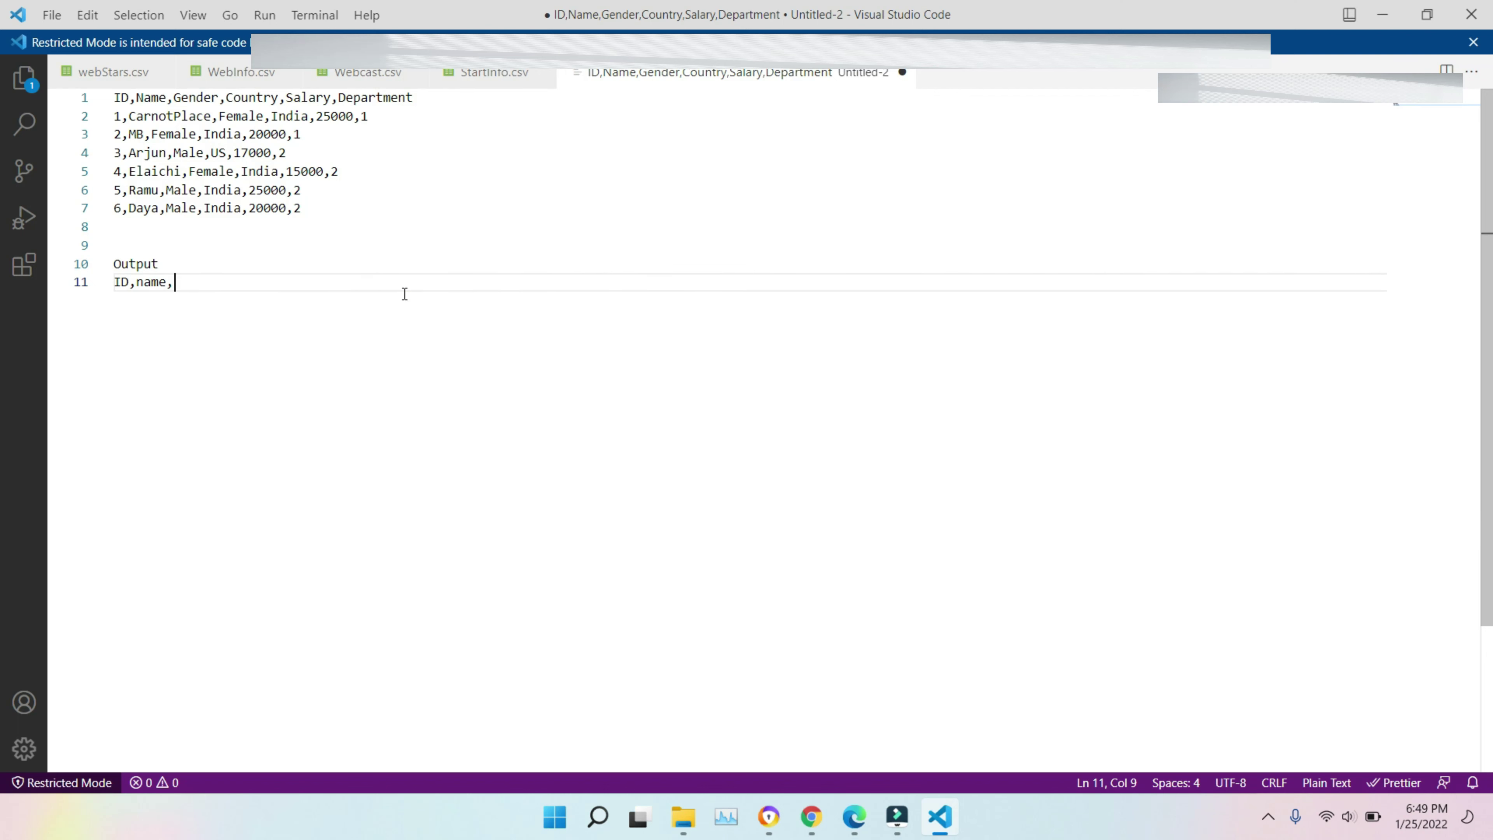
type("gender,c")
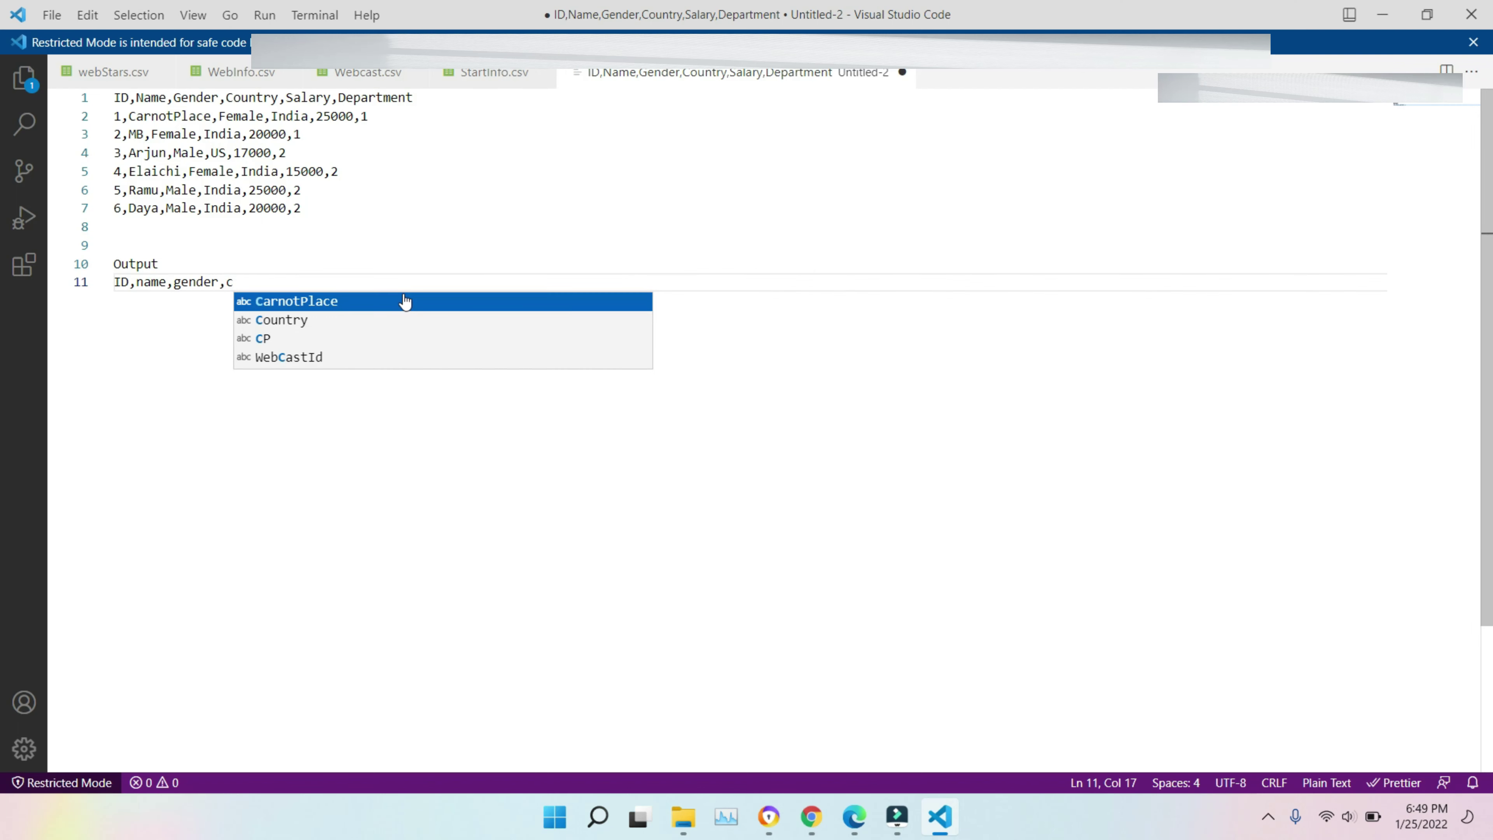
type("ountry")
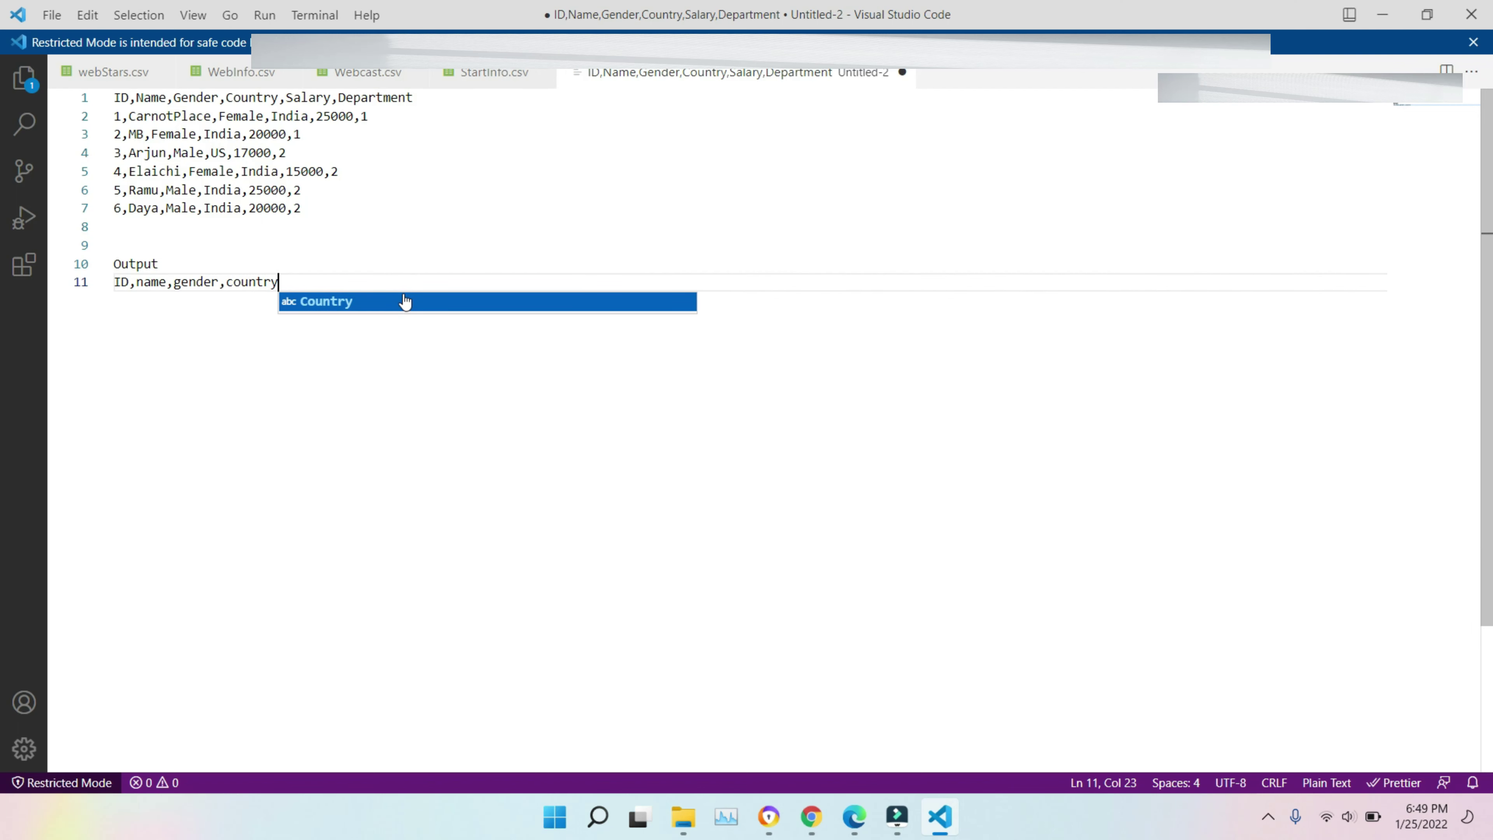
type(",sa")
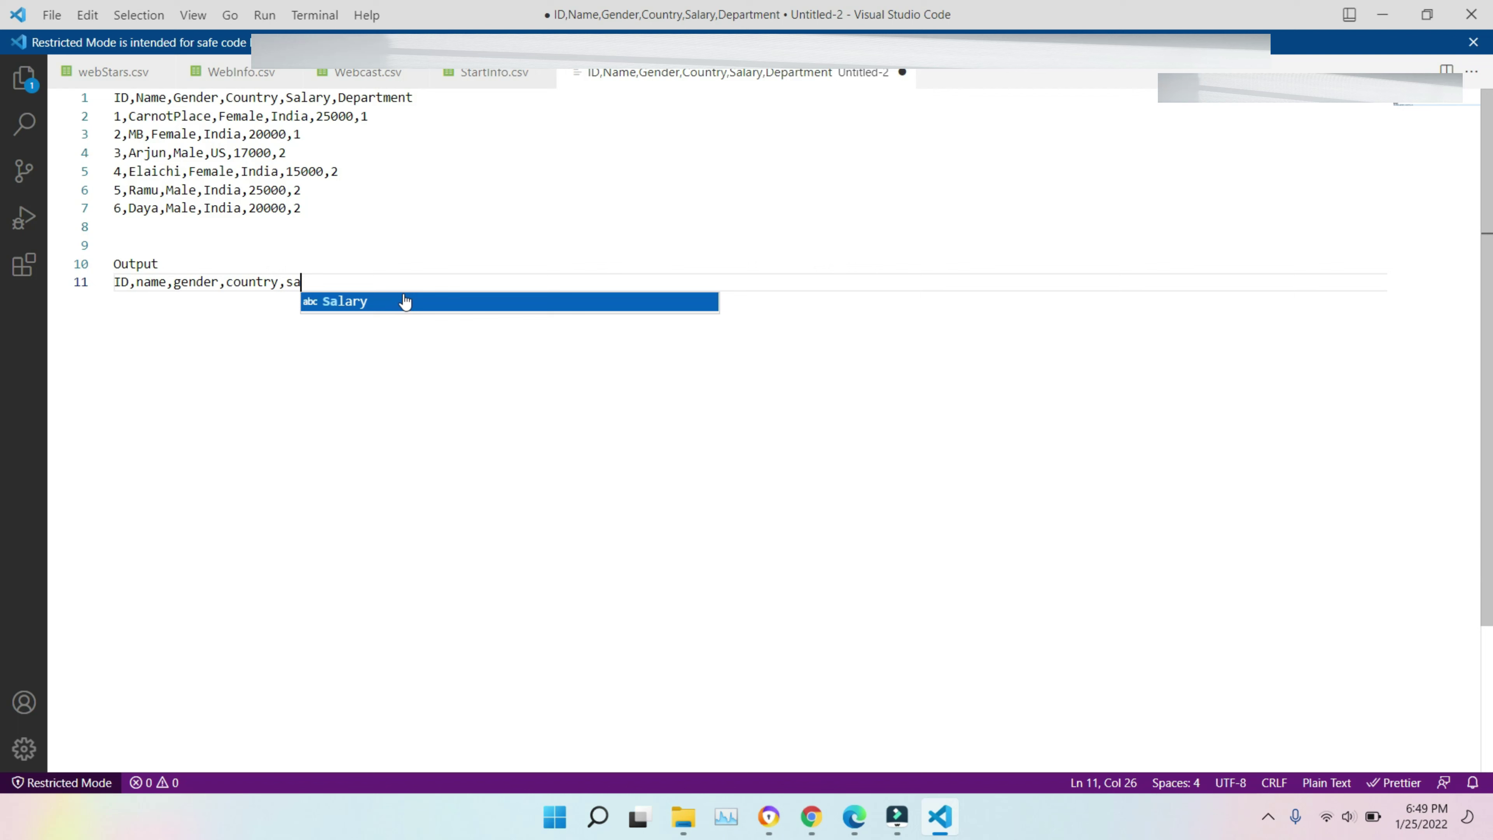
type("lary,de")
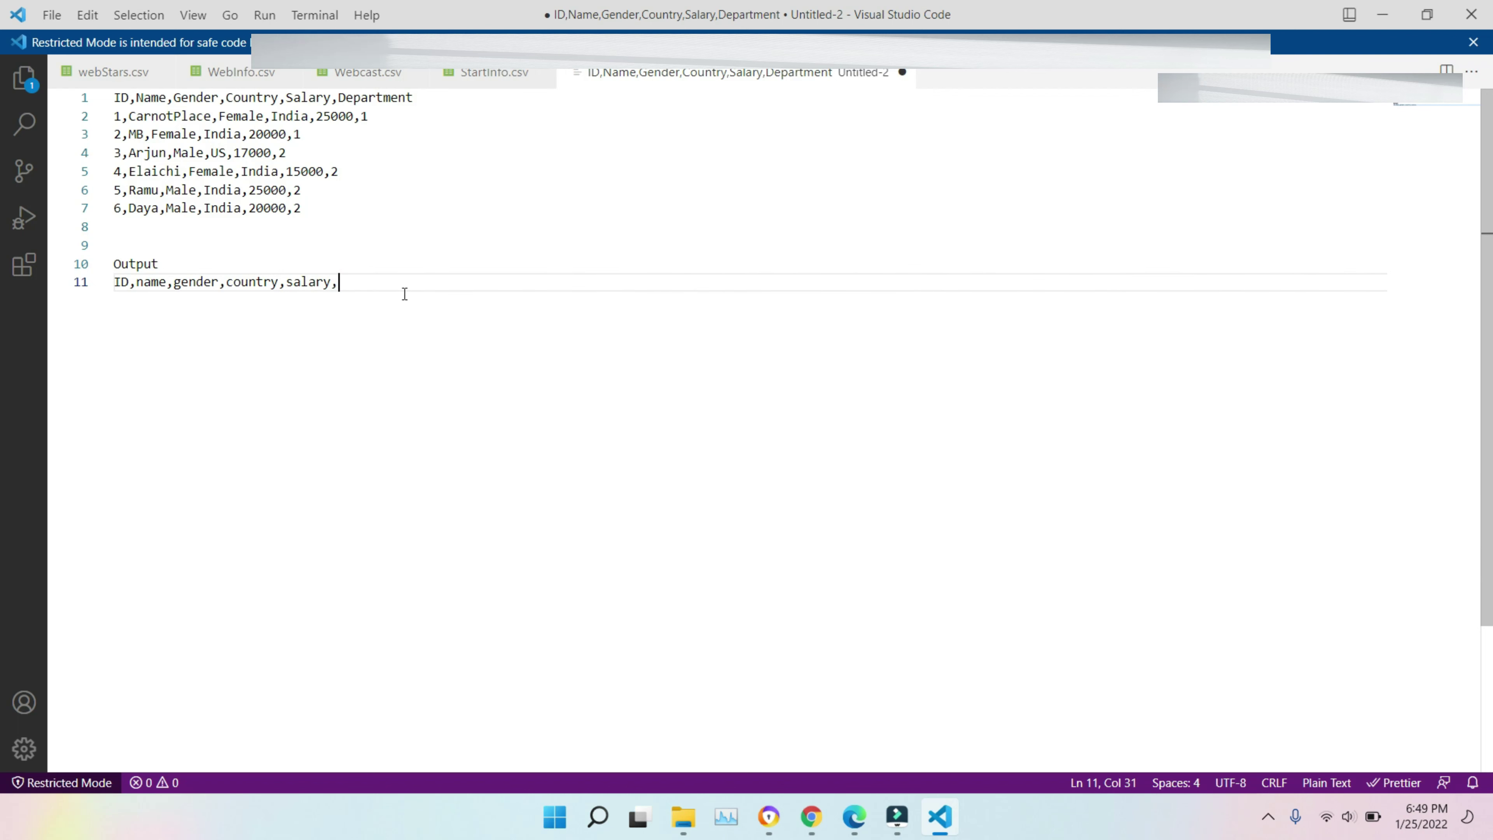
left_click(404, 301)
type(",avgsalary")
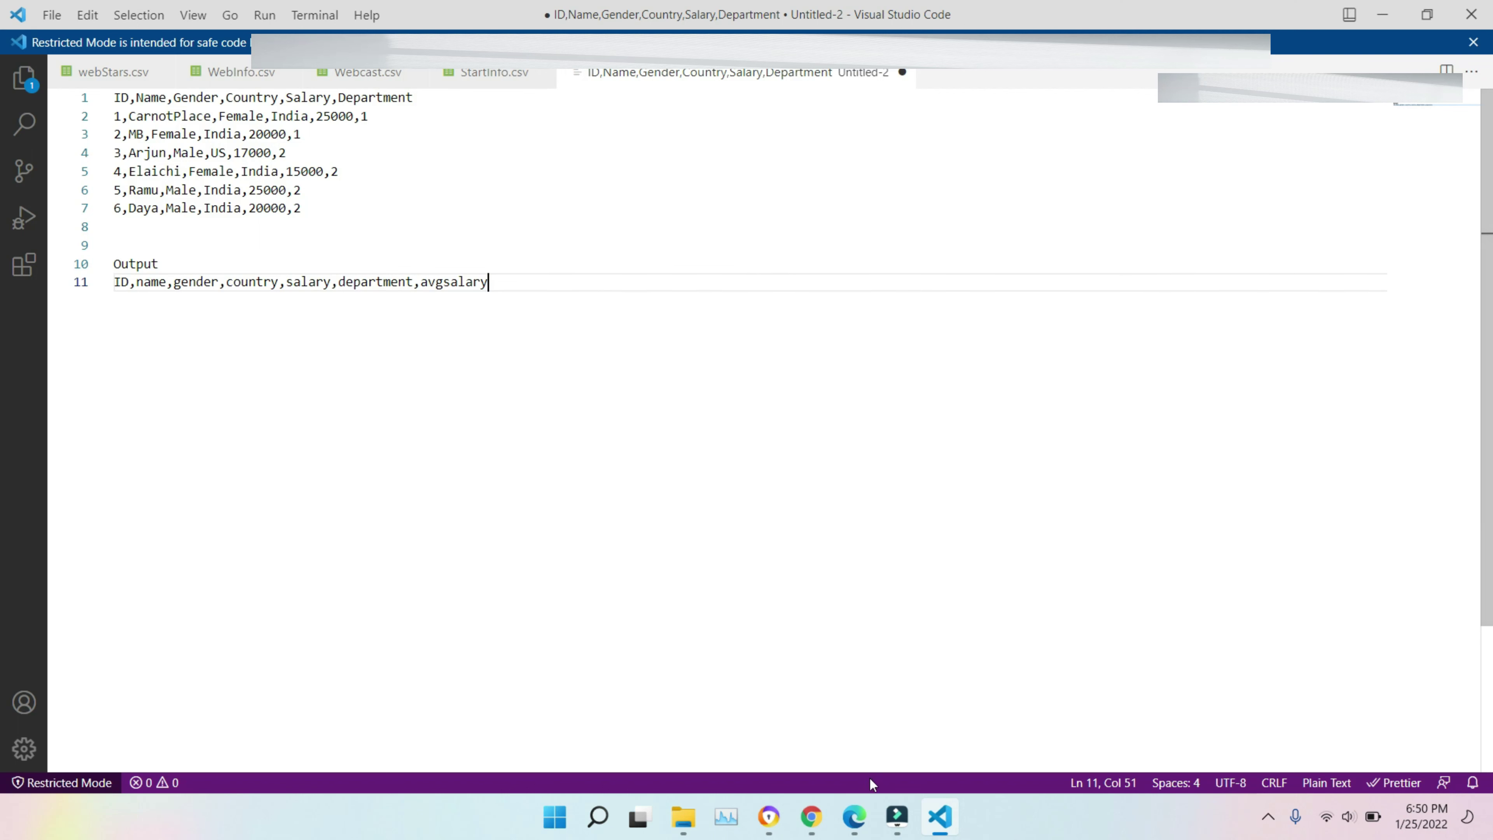
Switch to the Azure portal, replace webStars.csv with WebInfo.csv in the mbdemo container's input folder, and refresh the file list
left_click(854, 816)
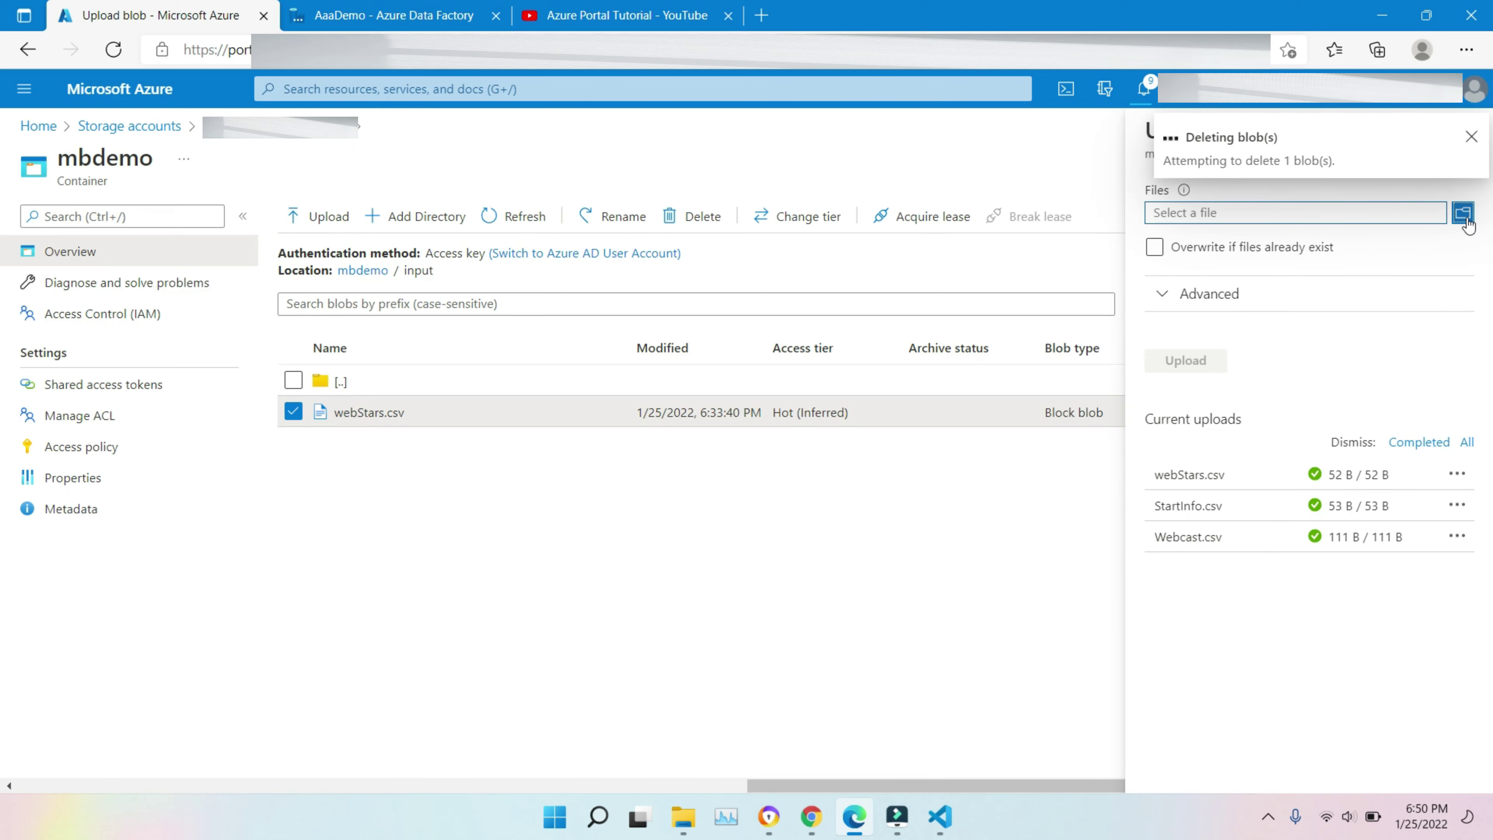
left_click(1463, 213)
double_click(344, 186)
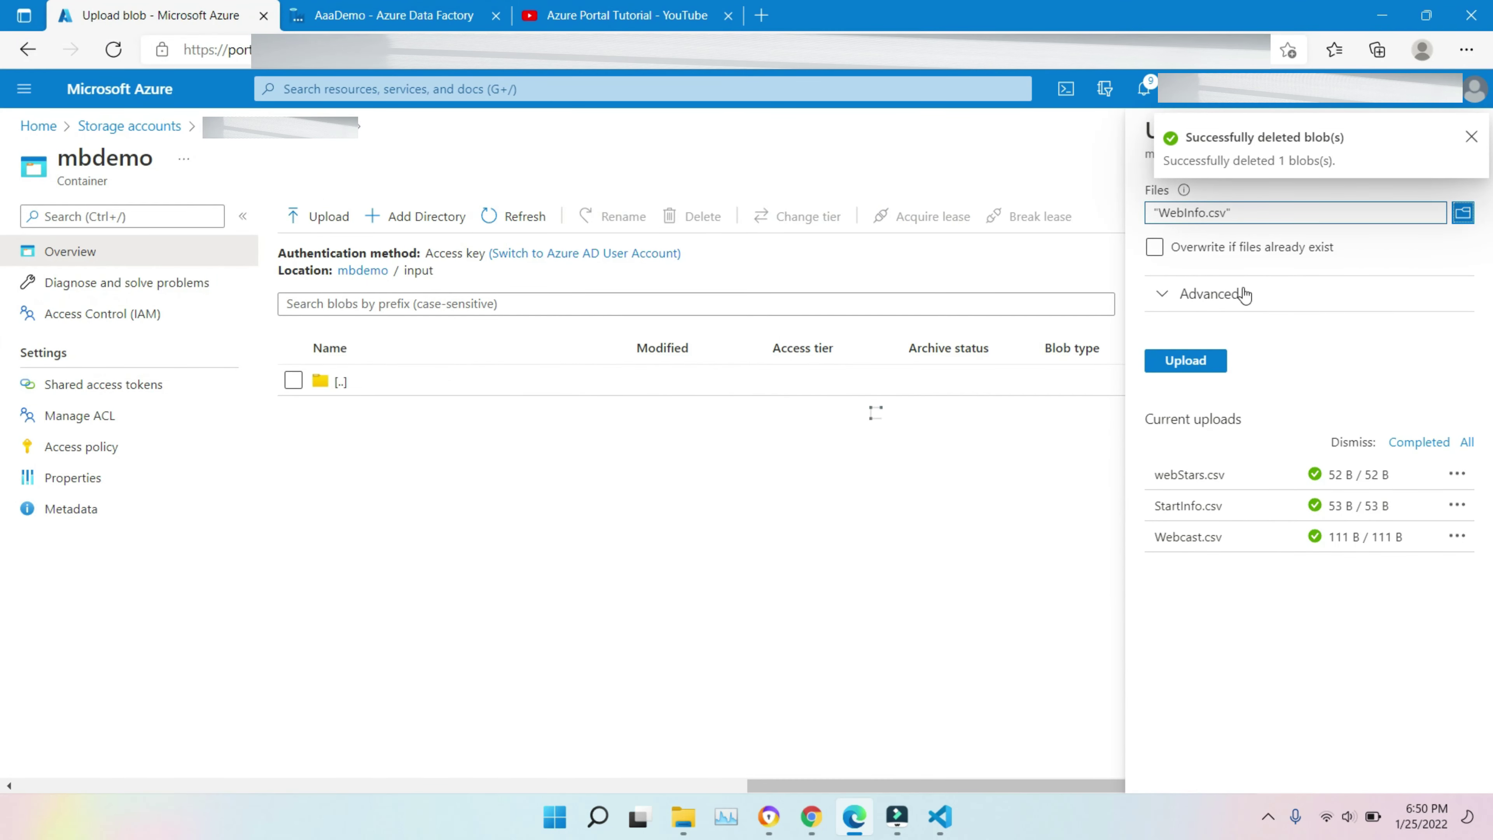
left_click(1198, 358)
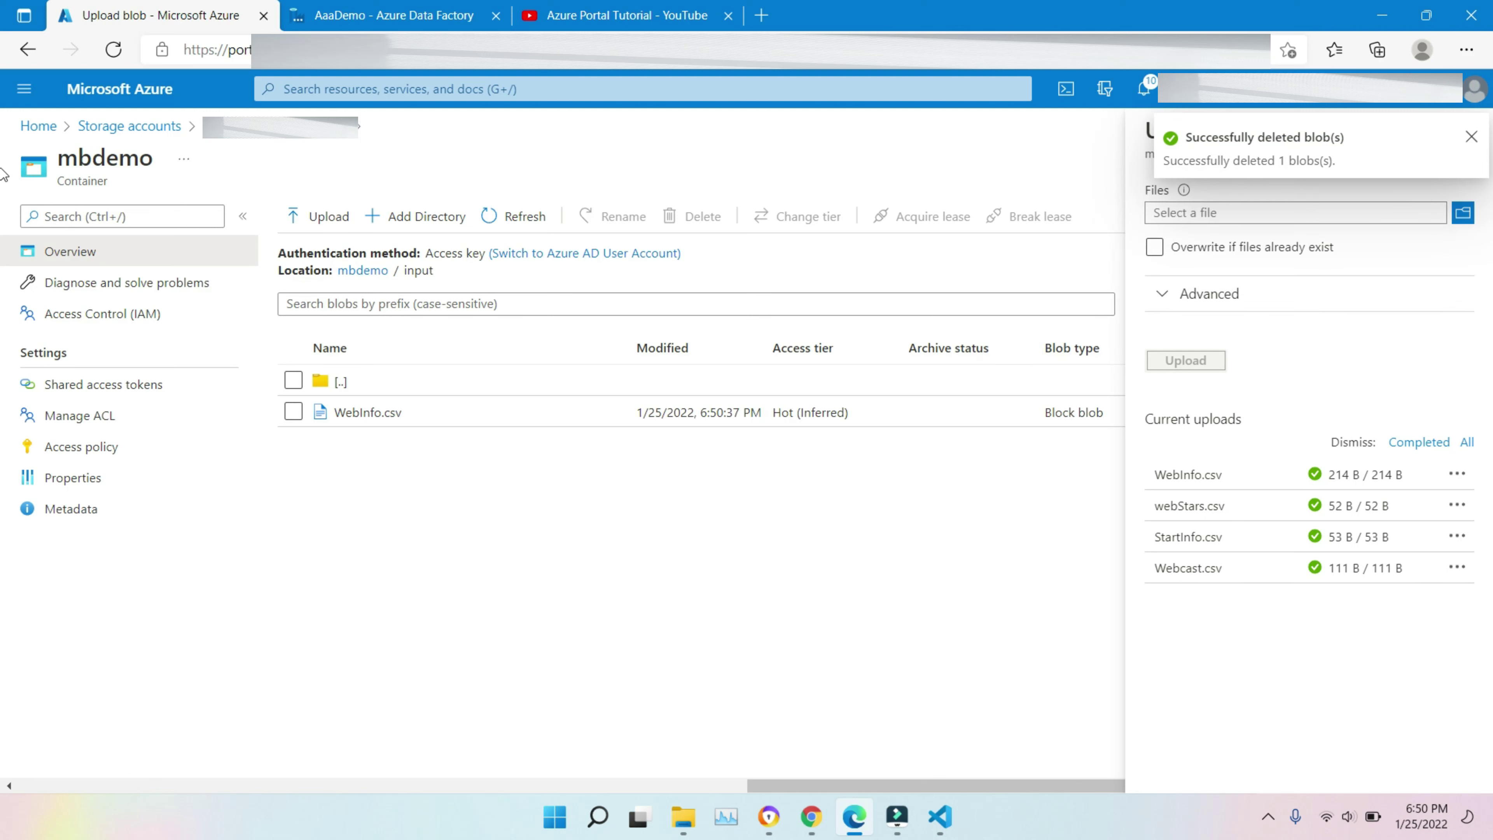
left_click(1472, 139)
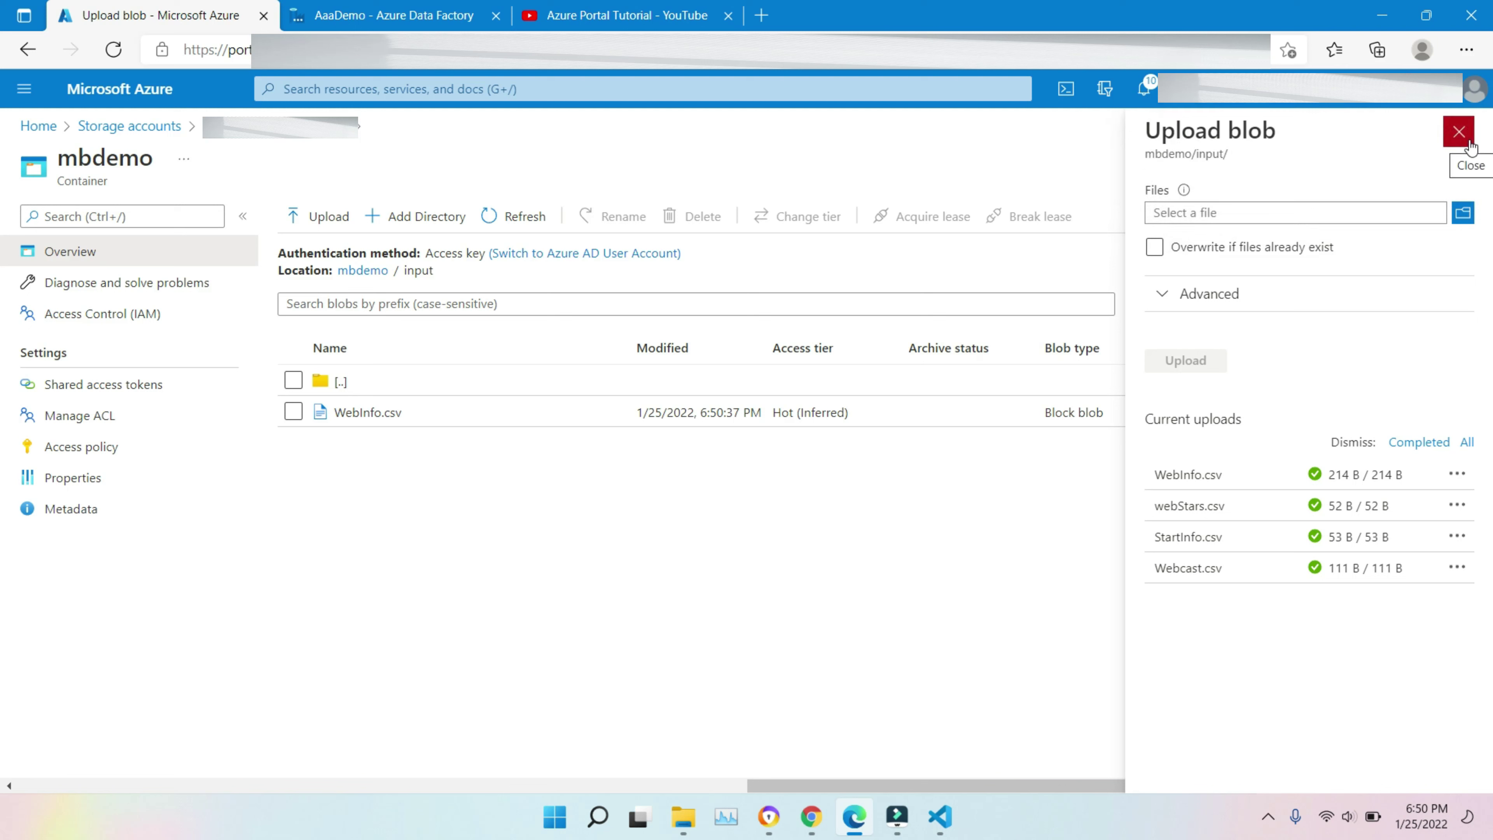
left_click(1469, 145)
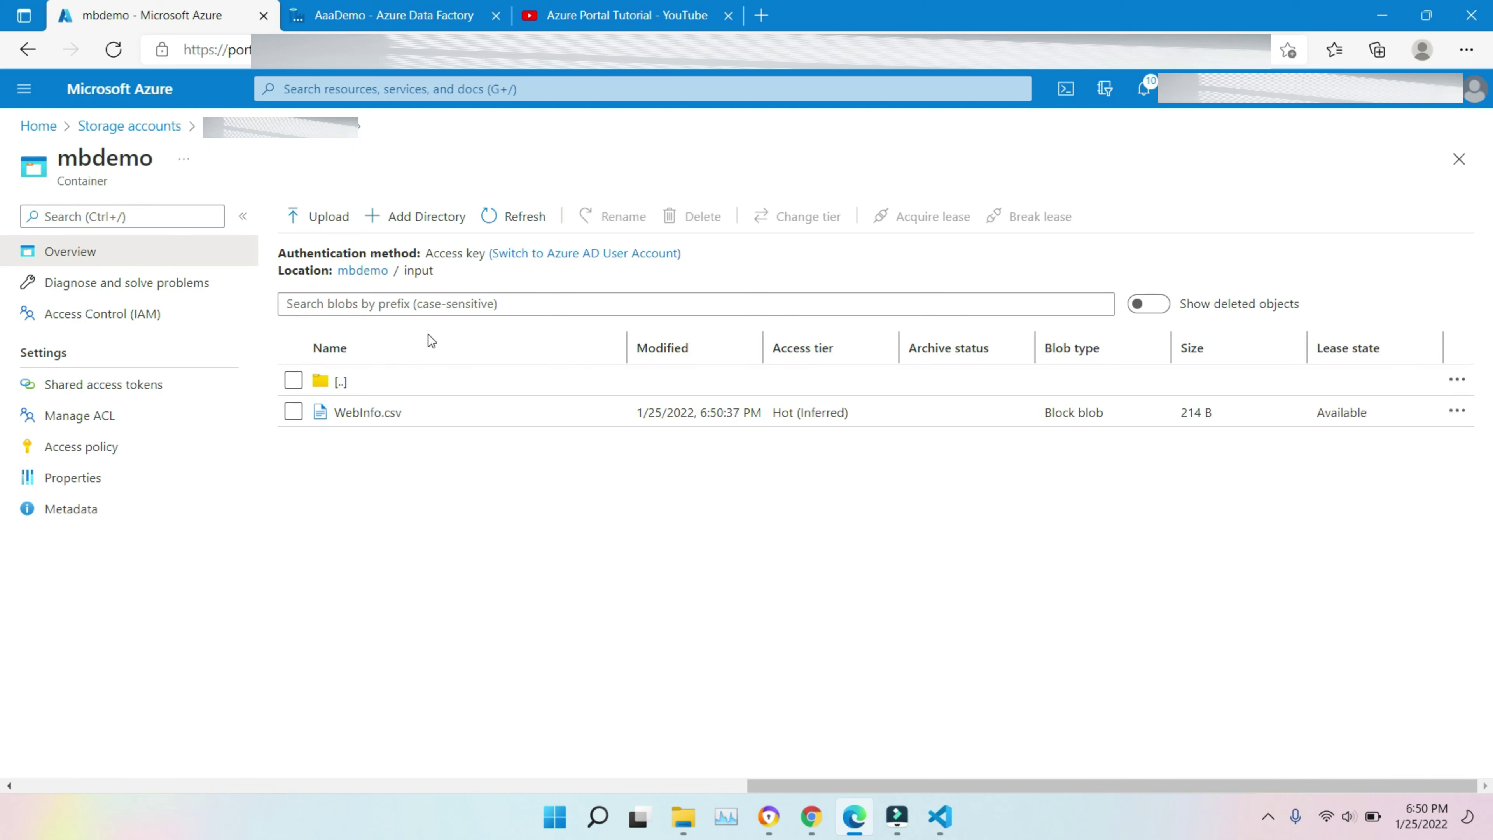
left_click(507, 217)
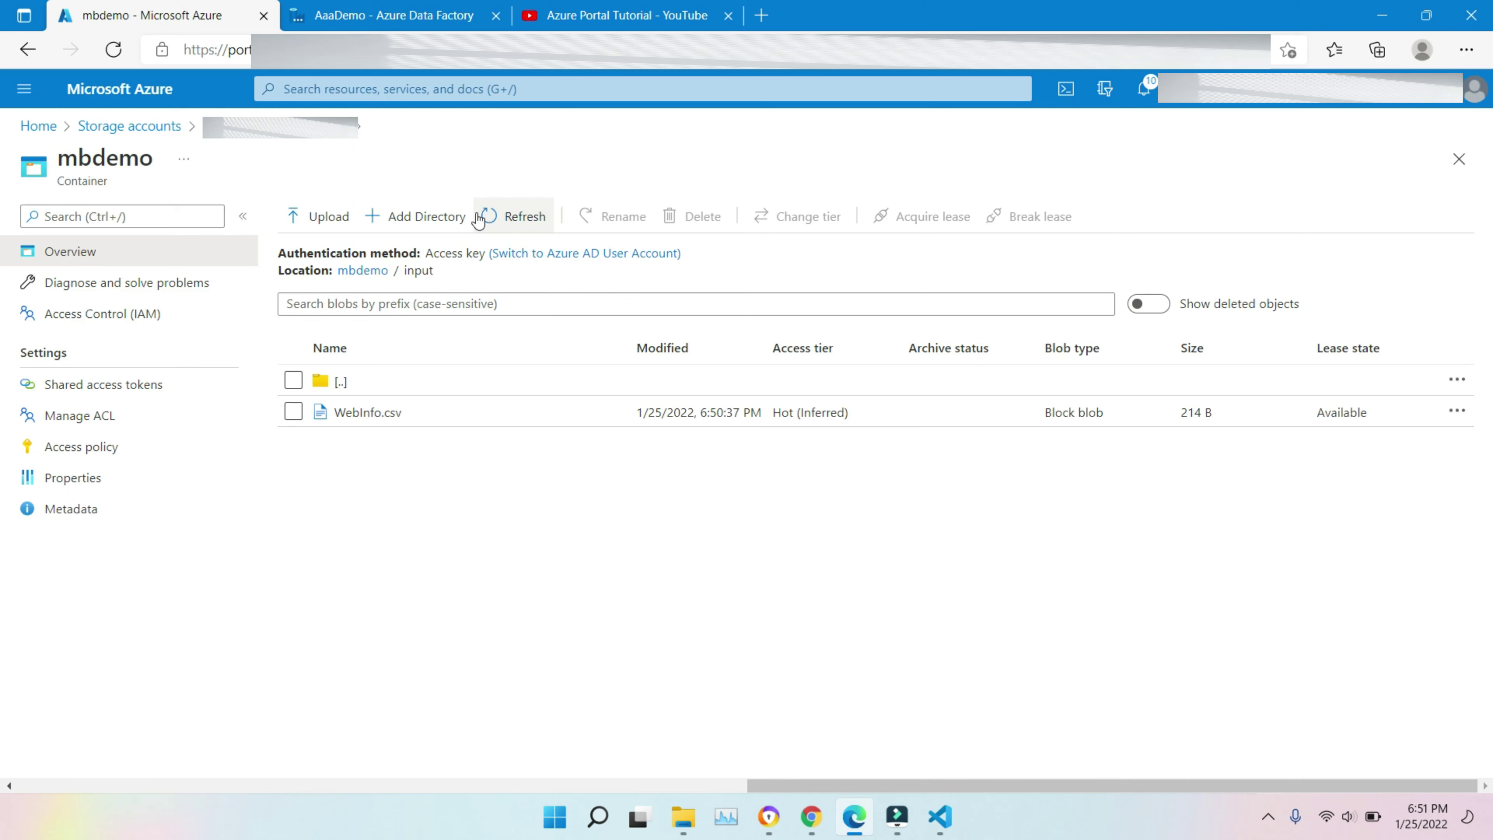
Switch to Azure Data Factory and create a new data flow with a source that uses InputDataset
left_click(388, 15)
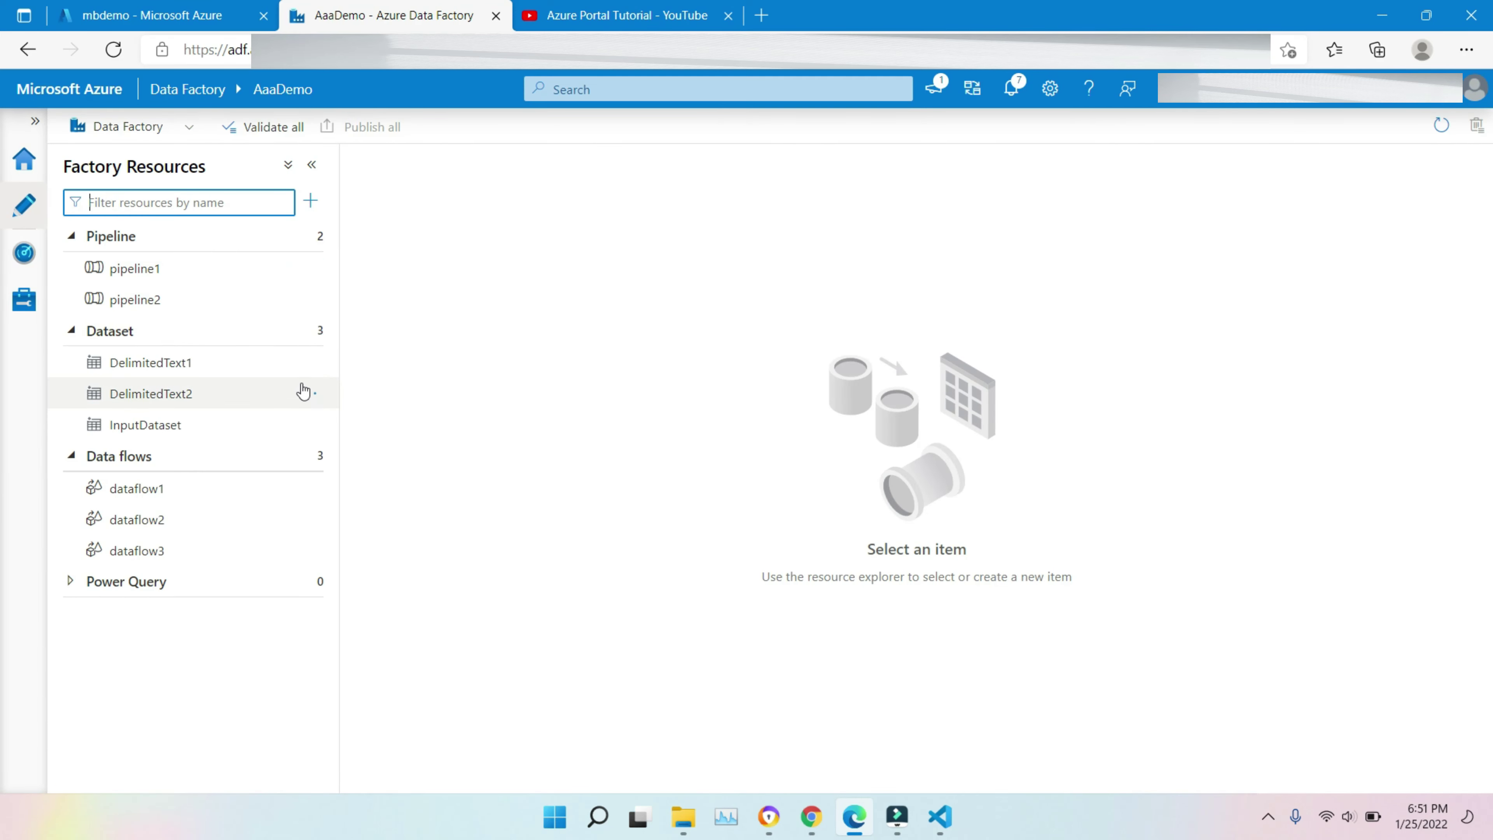
left_click(310, 460)
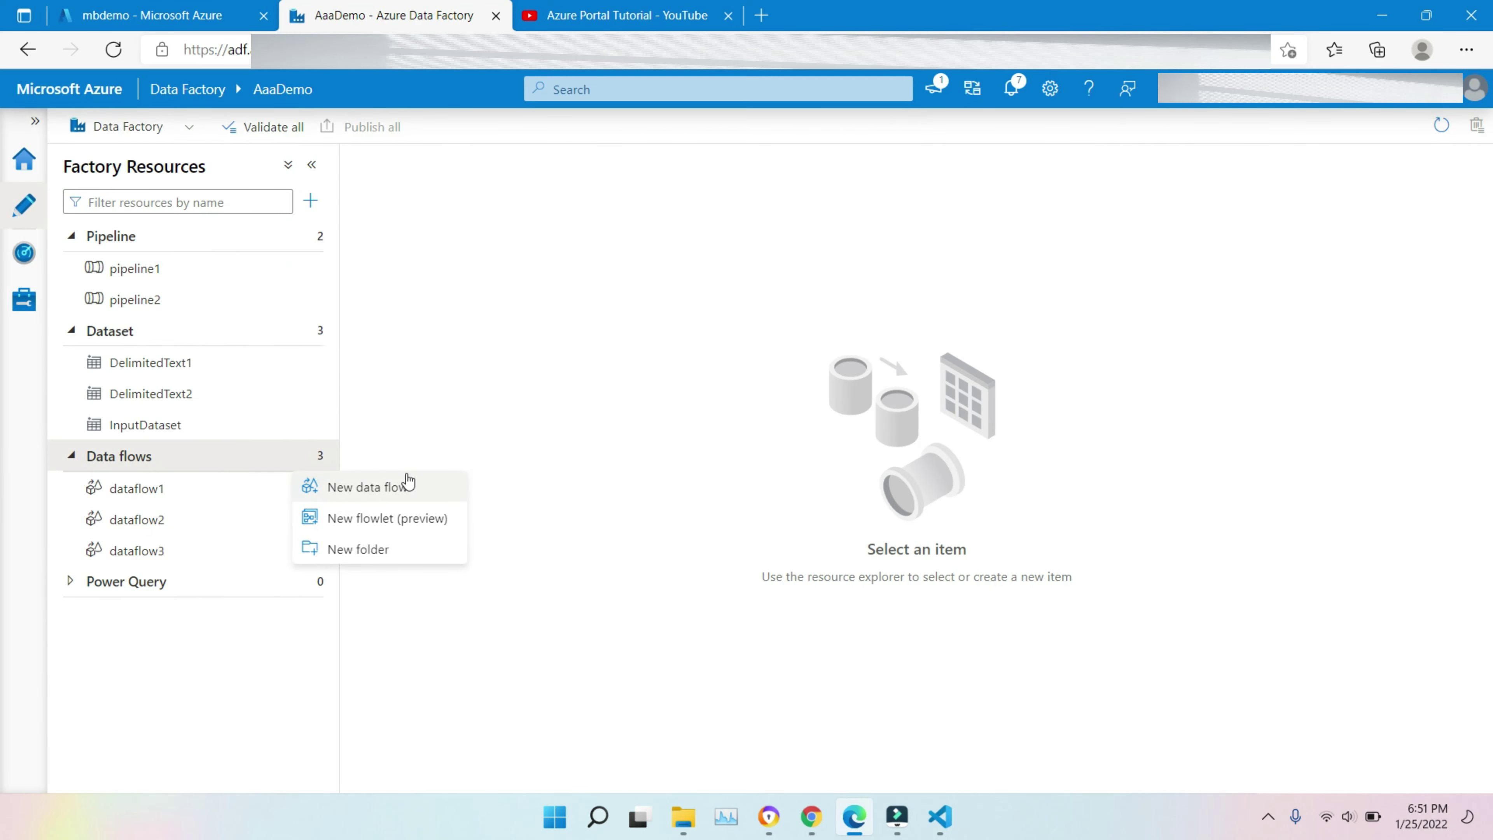
left_click(401, 485)
left_click(441, 259)
left_click(770, 487)
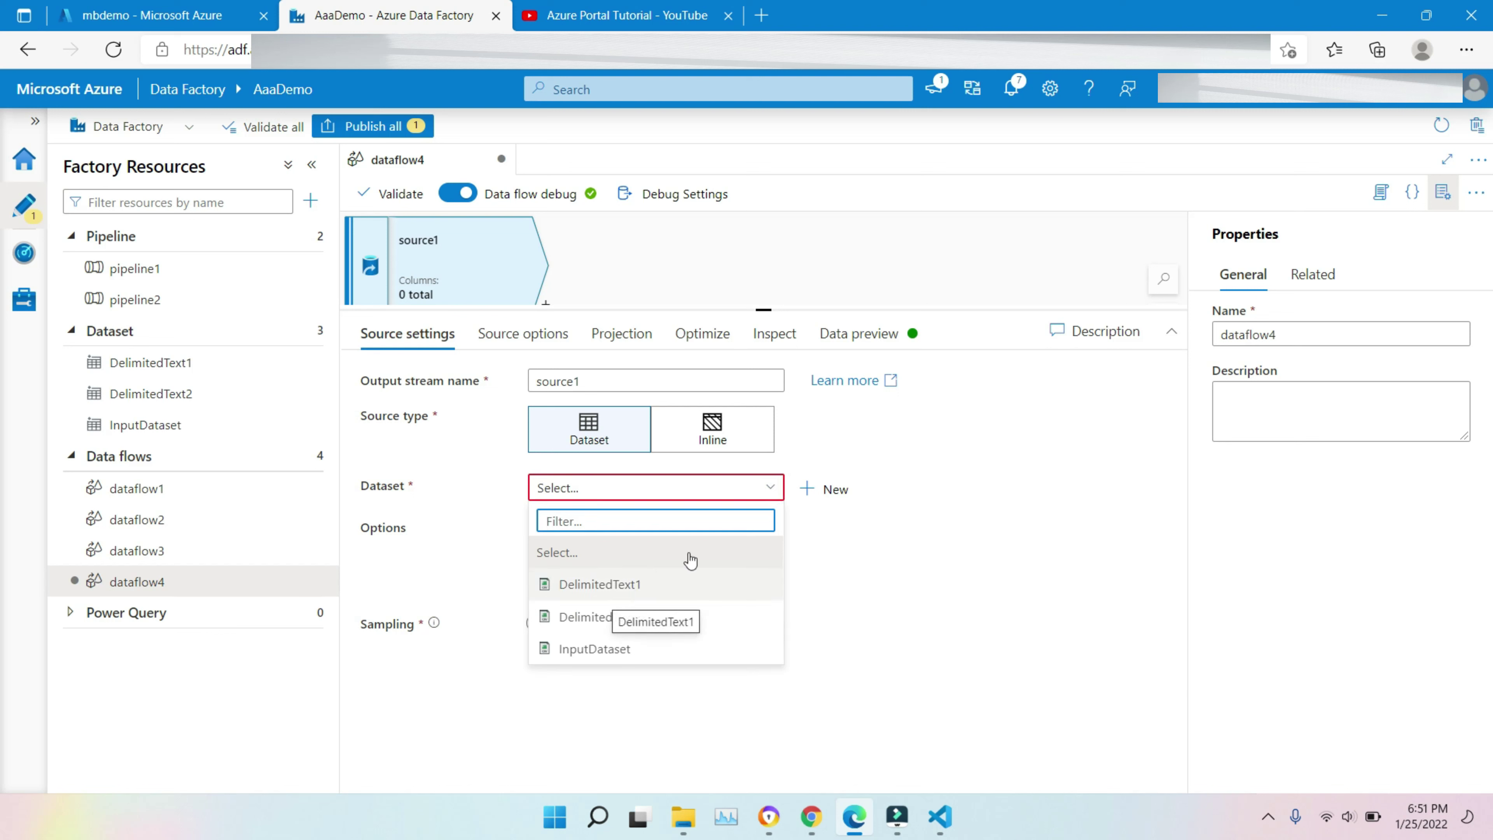
left_click(649, 591)
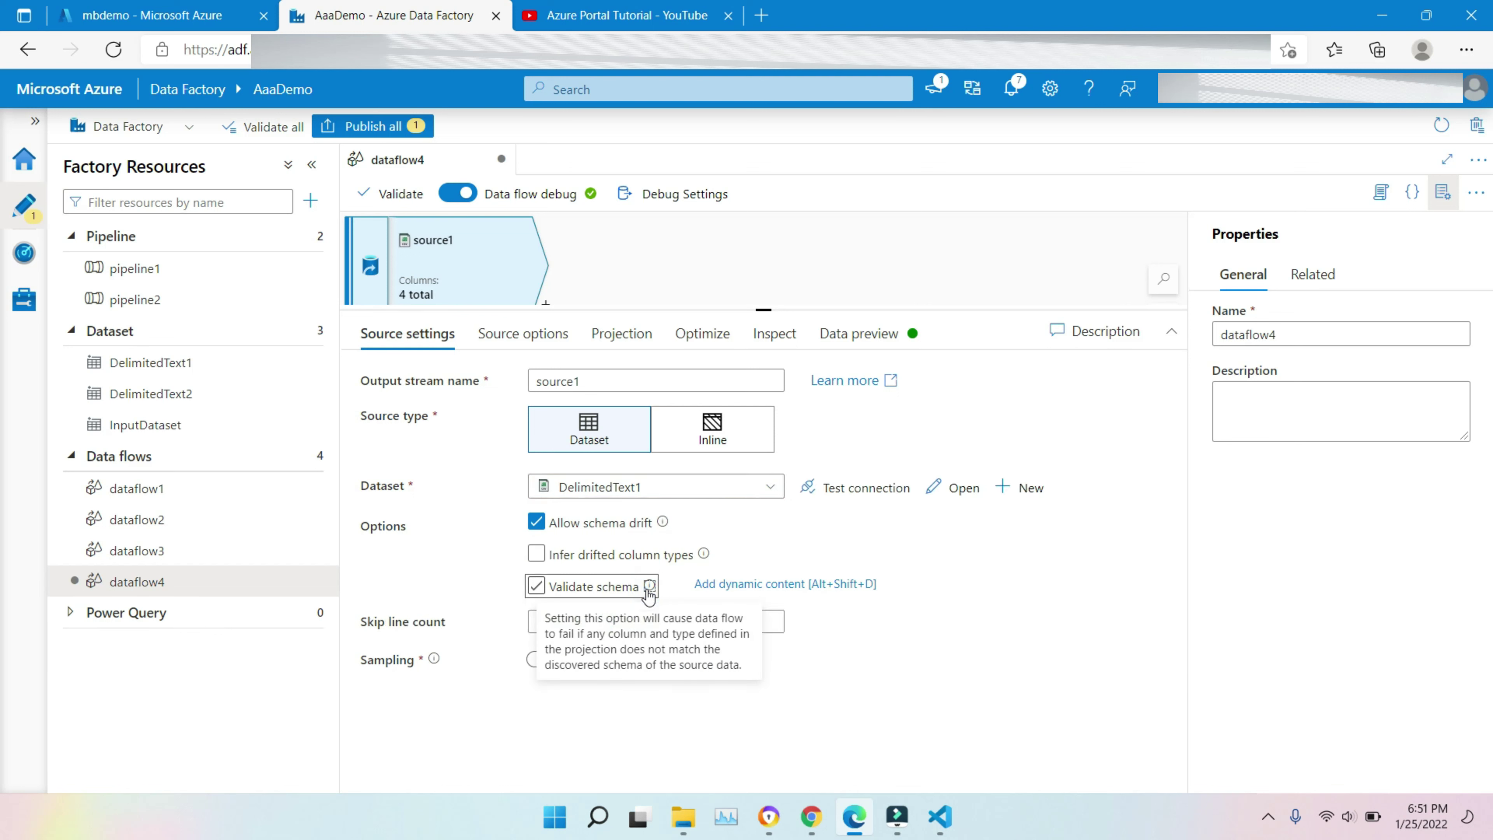
left_click(760, 493)
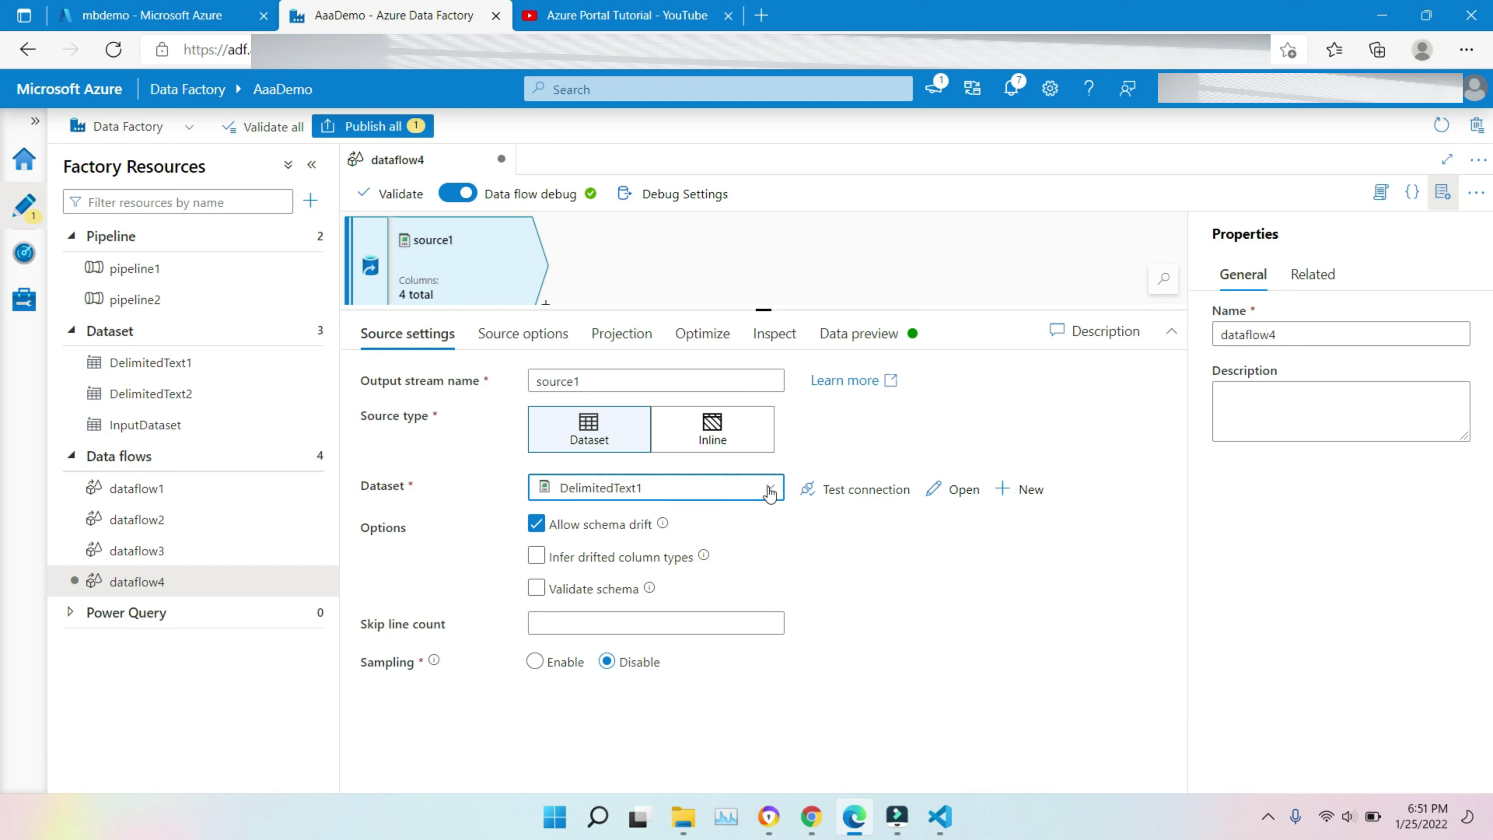
left_click(593, 646)
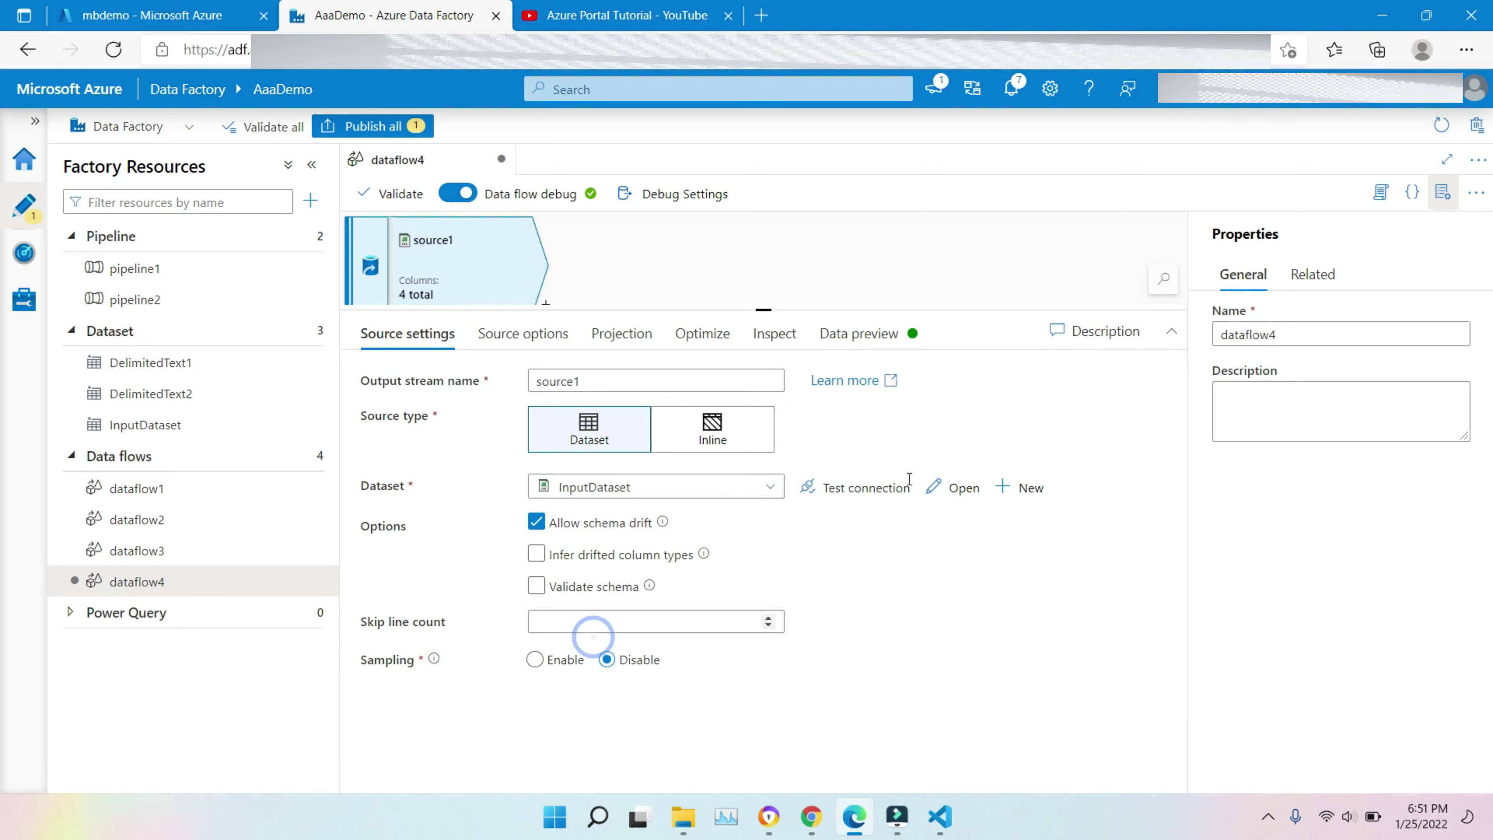
Open InputDataset and set its file path to WebInfo.csv in the mbdemo container's input folder
left_click(967, 489)
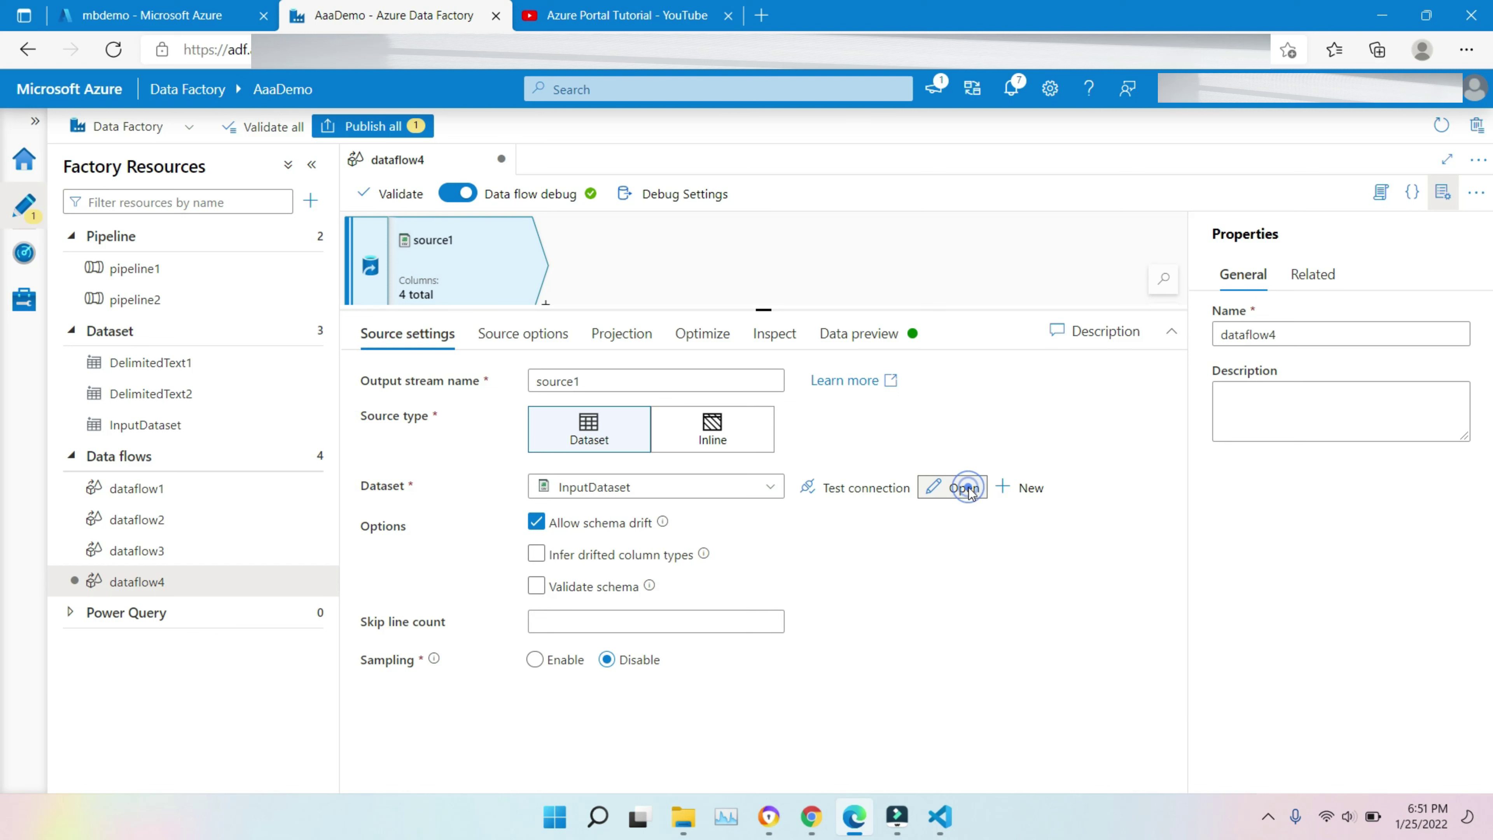
left_click(1023, 516)
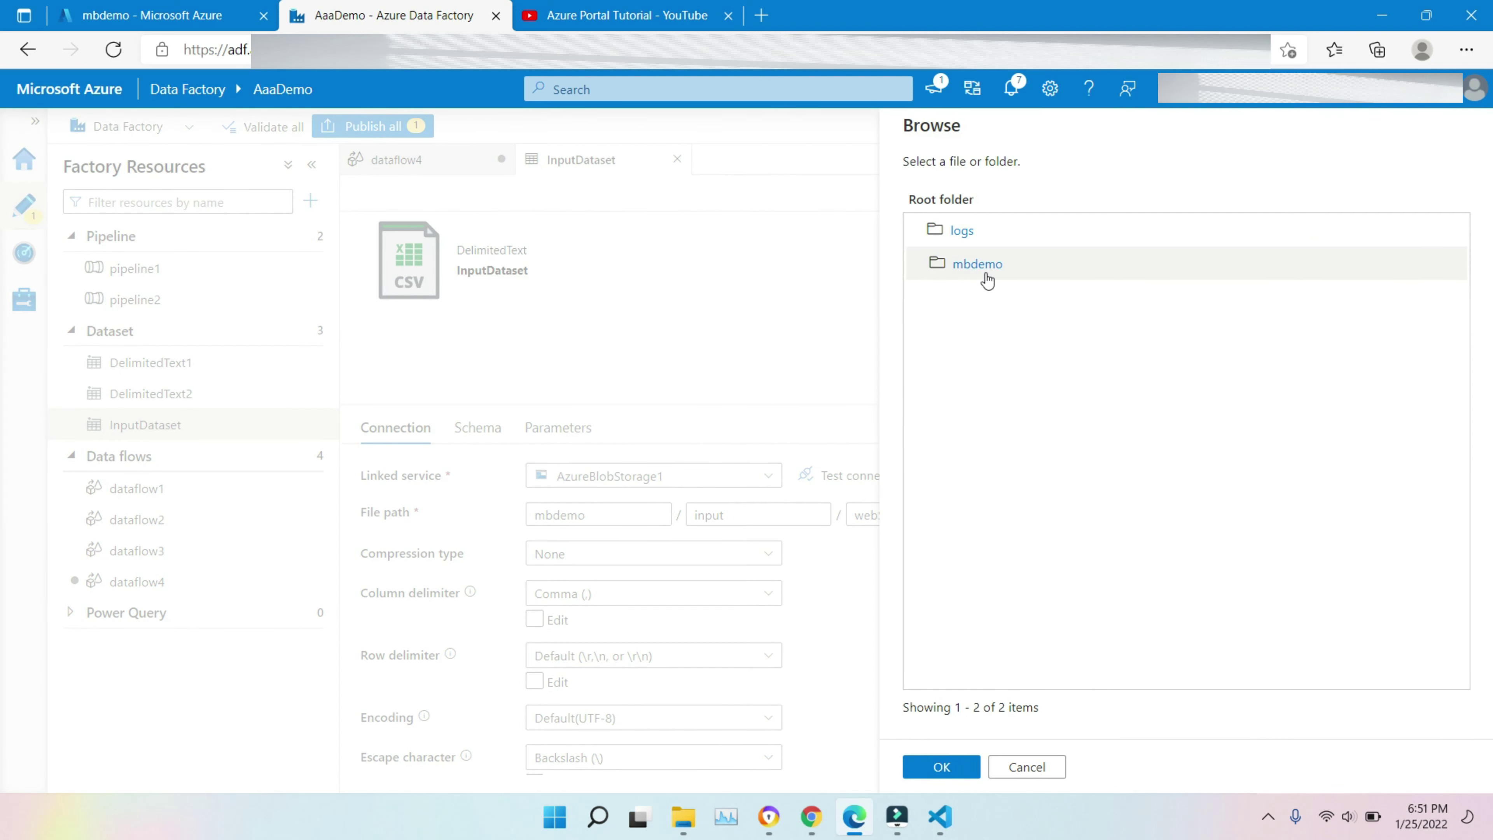
left_click(984, 270)
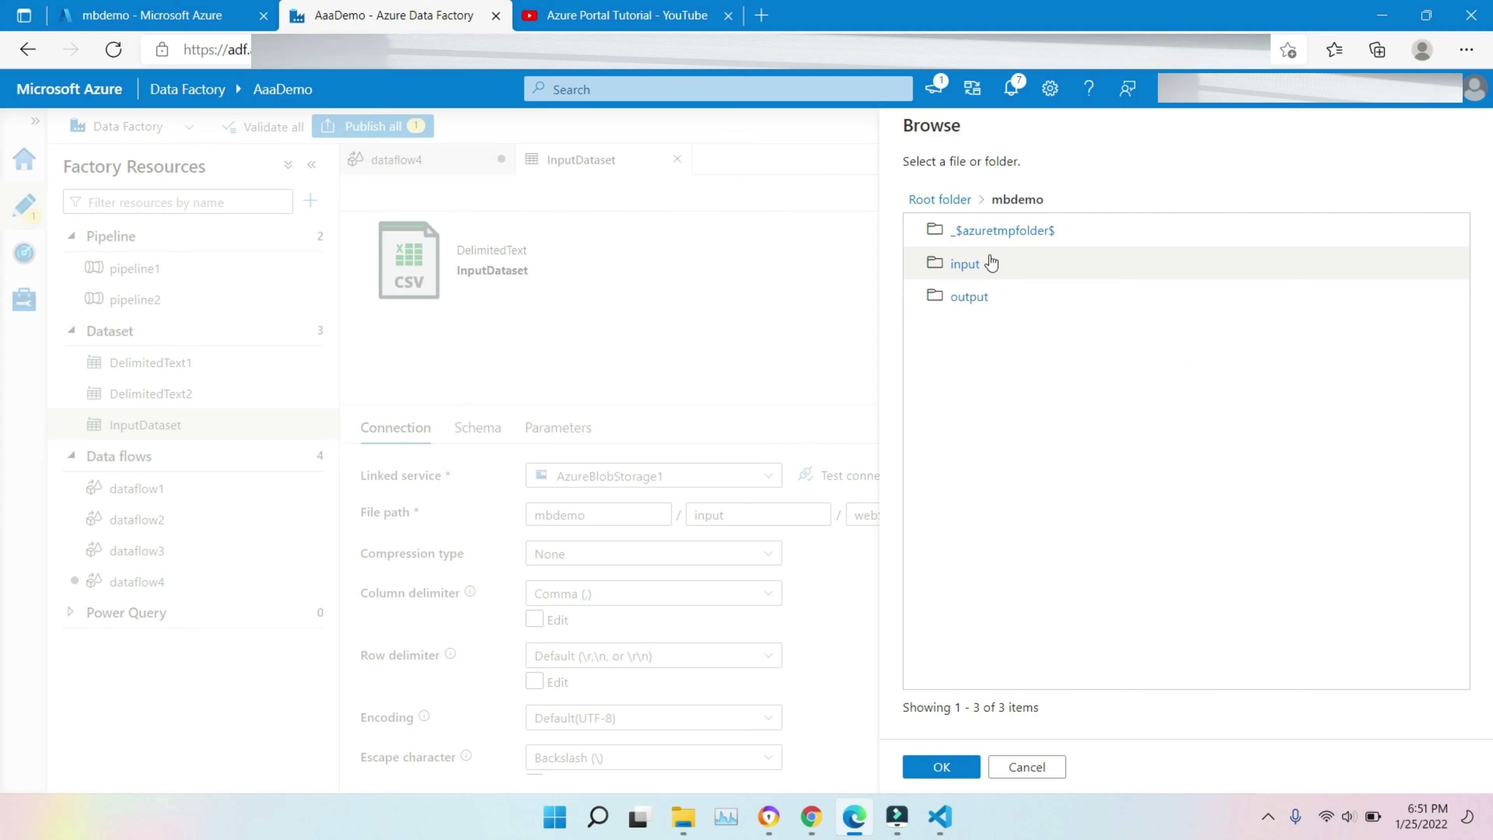
left_click(979, 266)
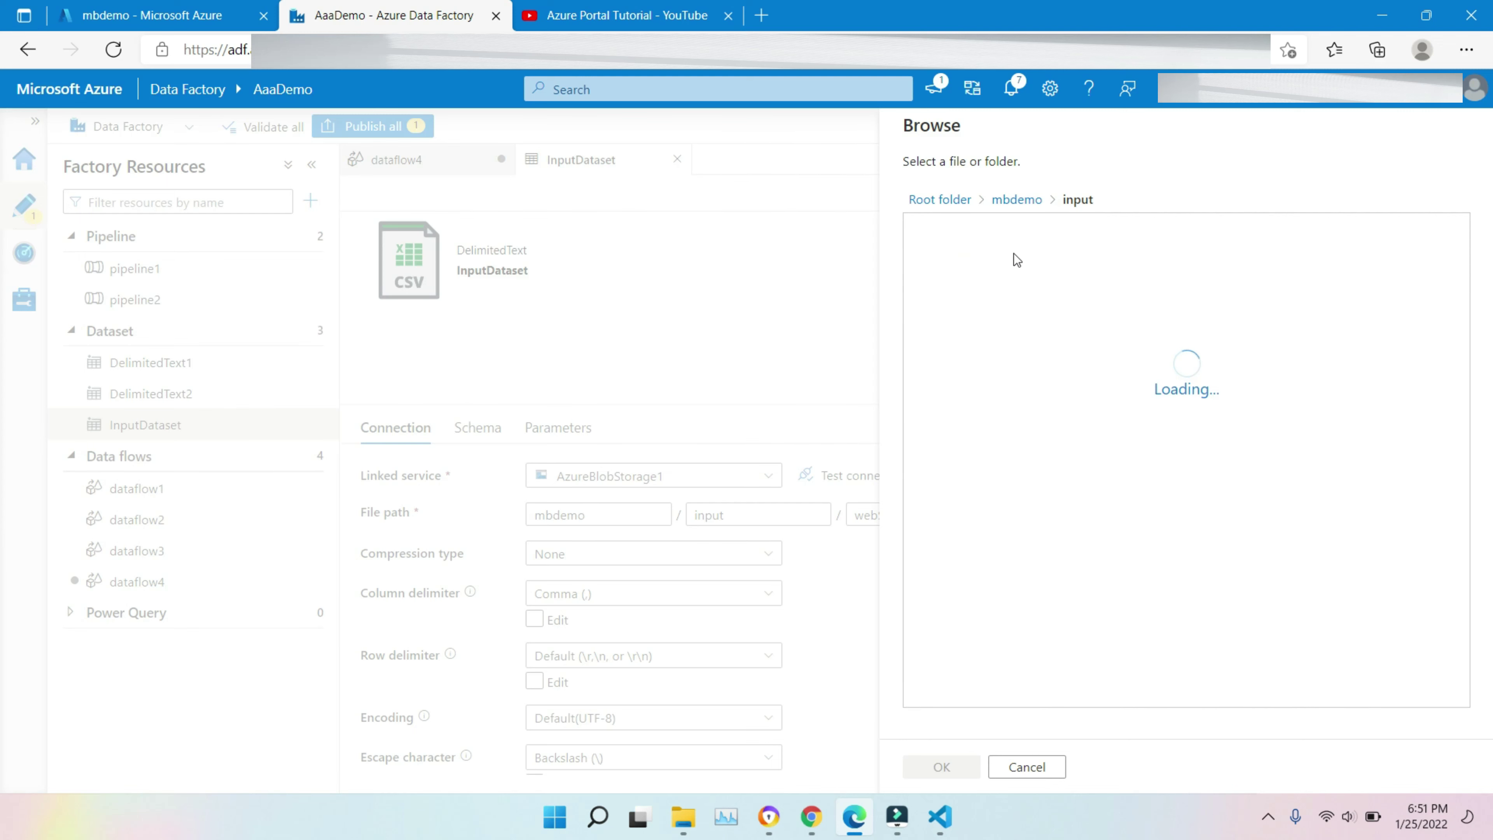
left_click(989, 236)
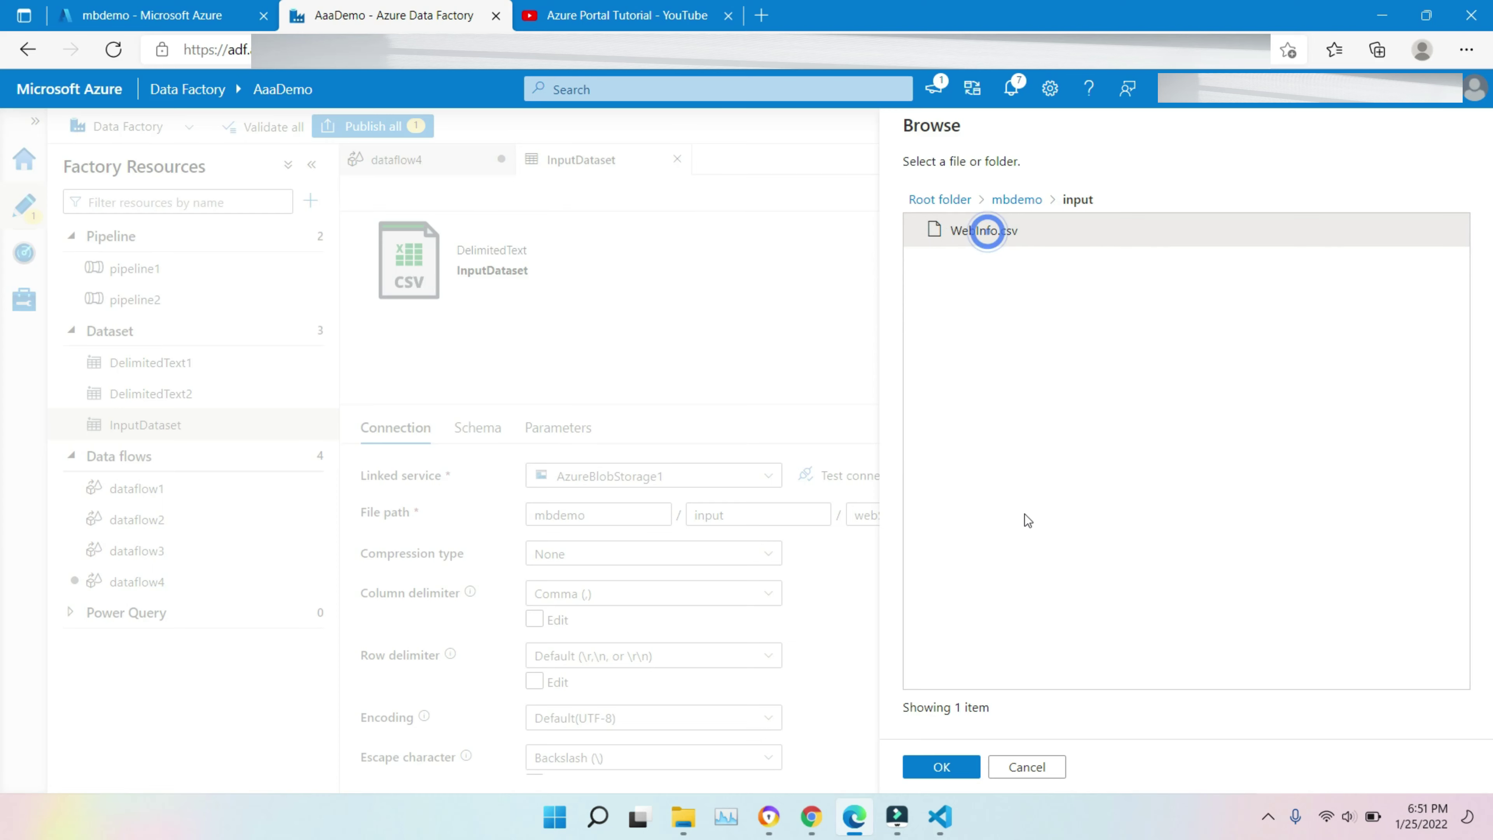
left_click(944, 766)
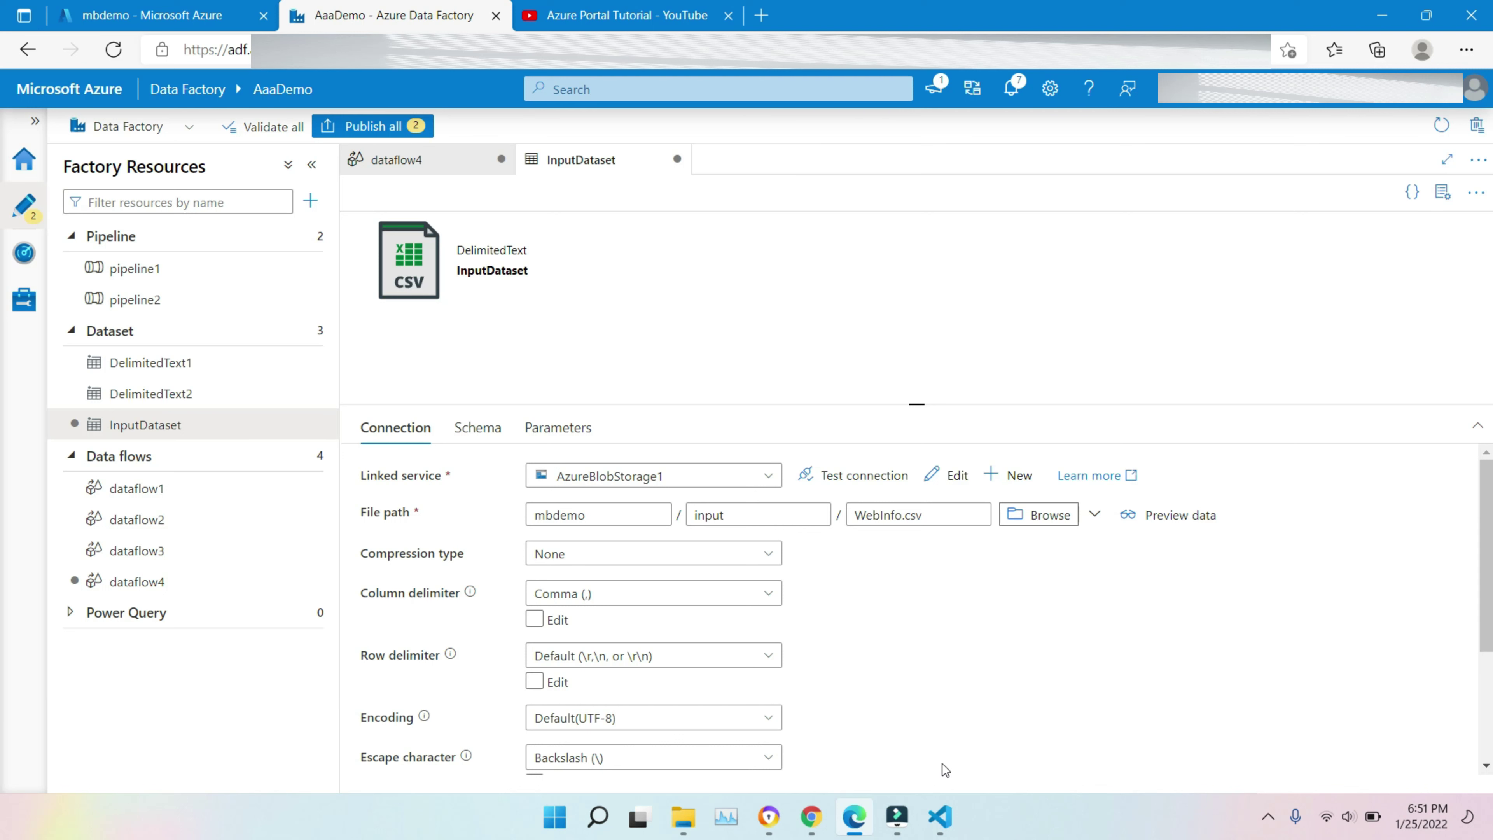
Return to dataflow4 and refresh the data preview of source1
left_click(421, 163)
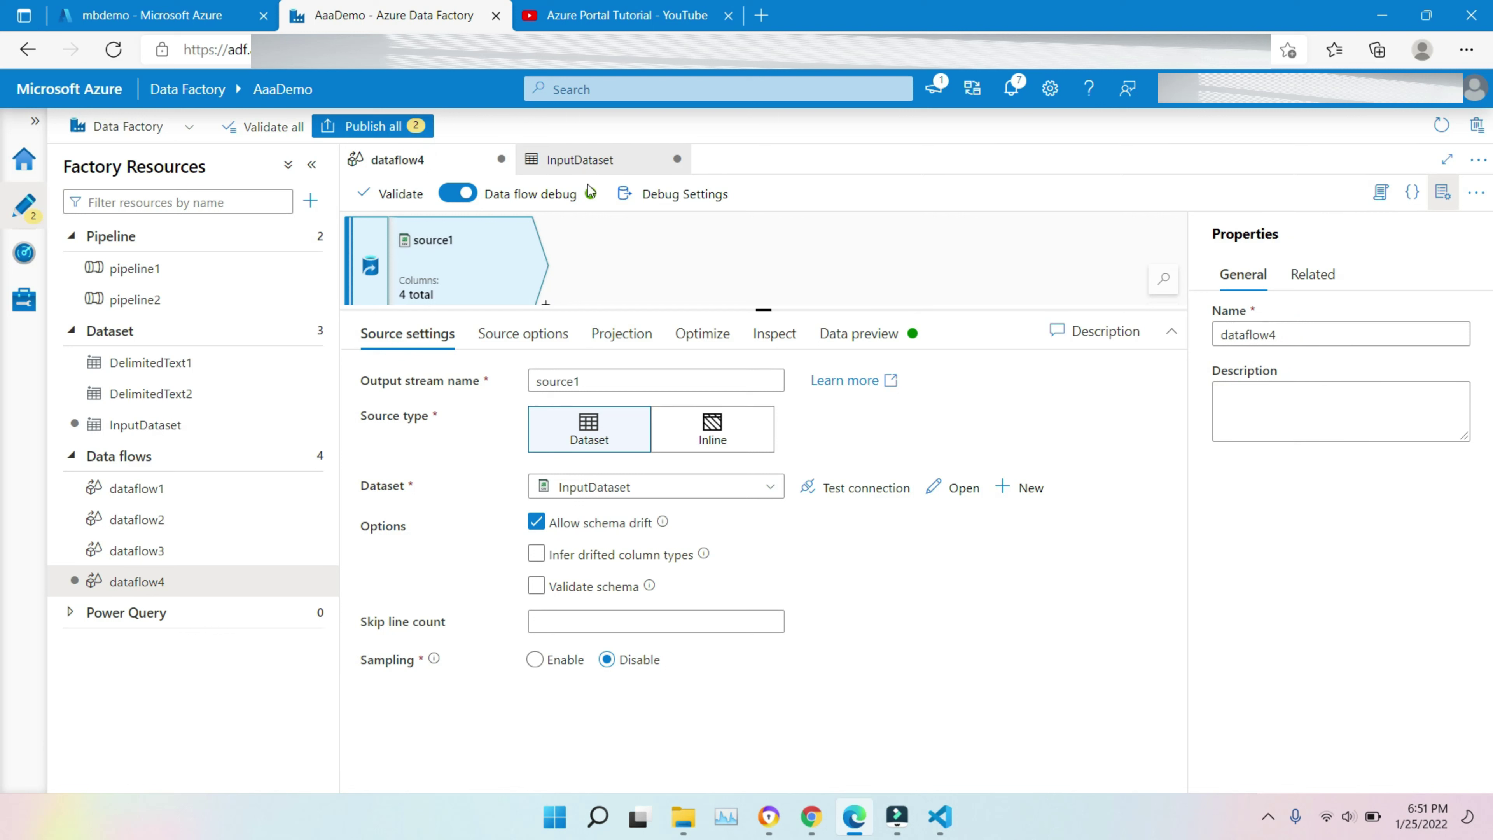
left_click_drag(763, 308, 763, 375)
left_click(523, 399)
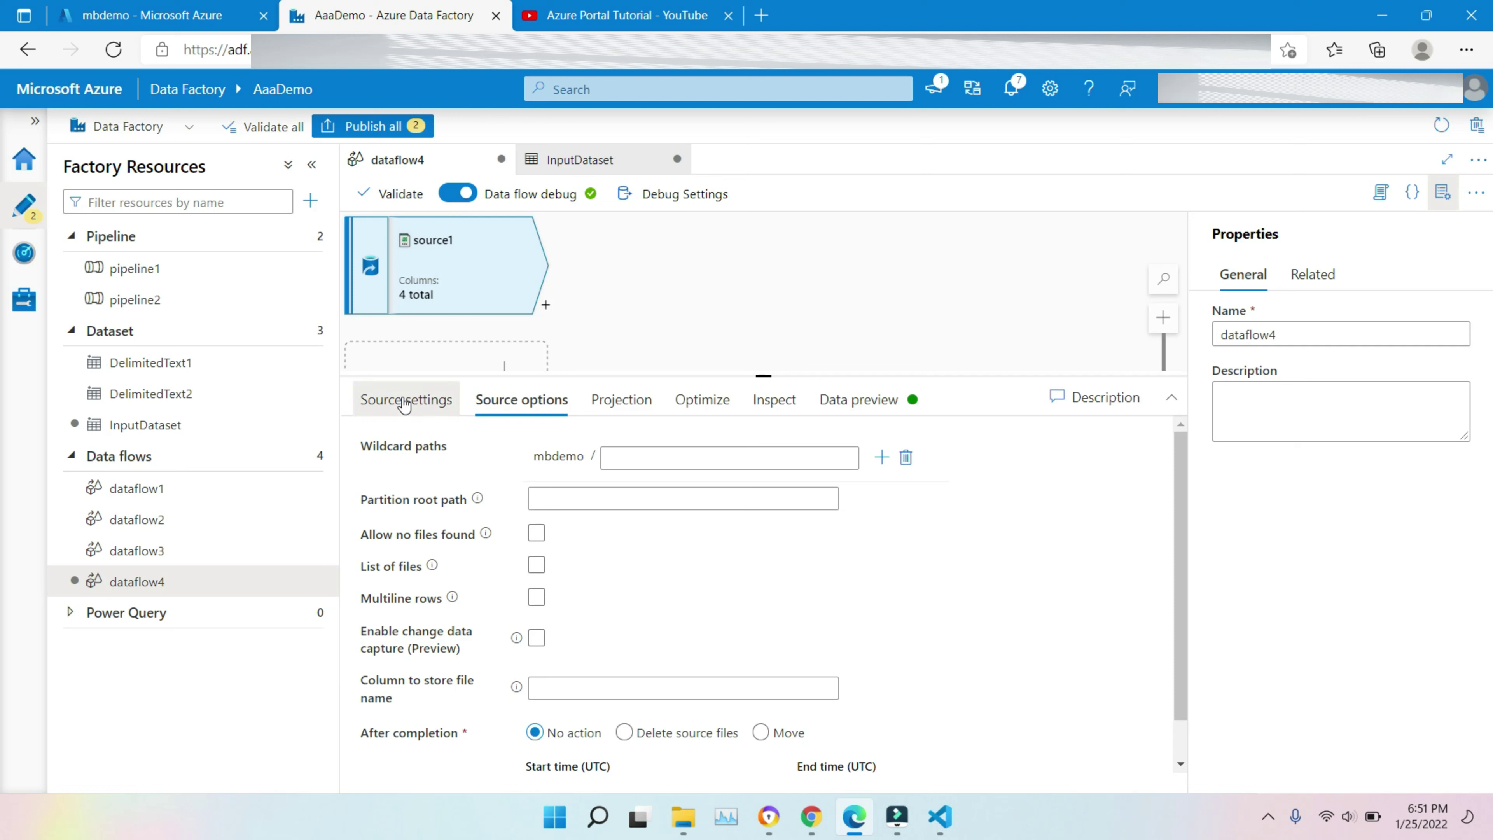
left_click(407, 400)
left_click(875, 402)
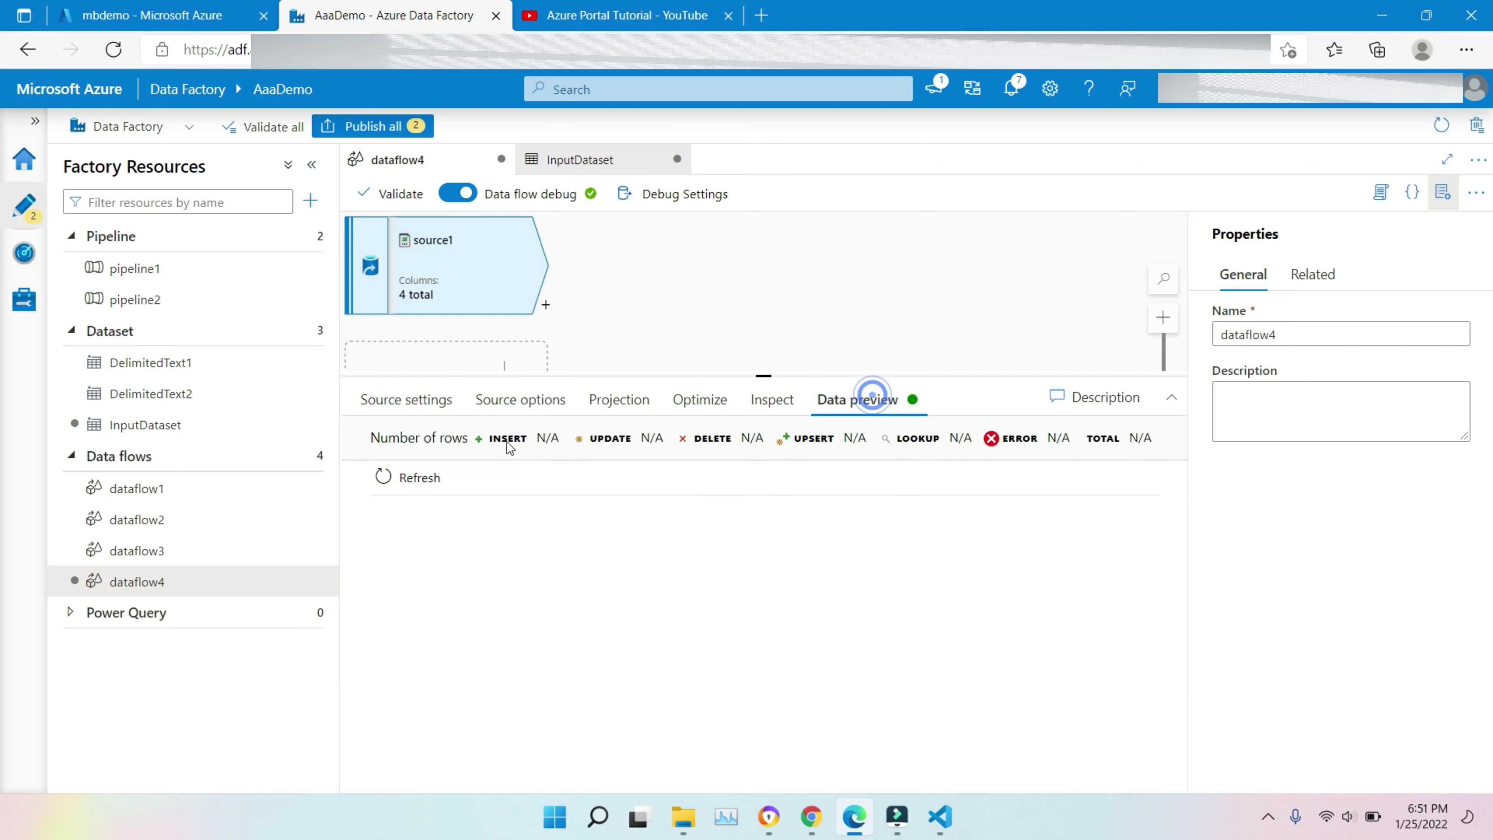
left_click(390, 476)
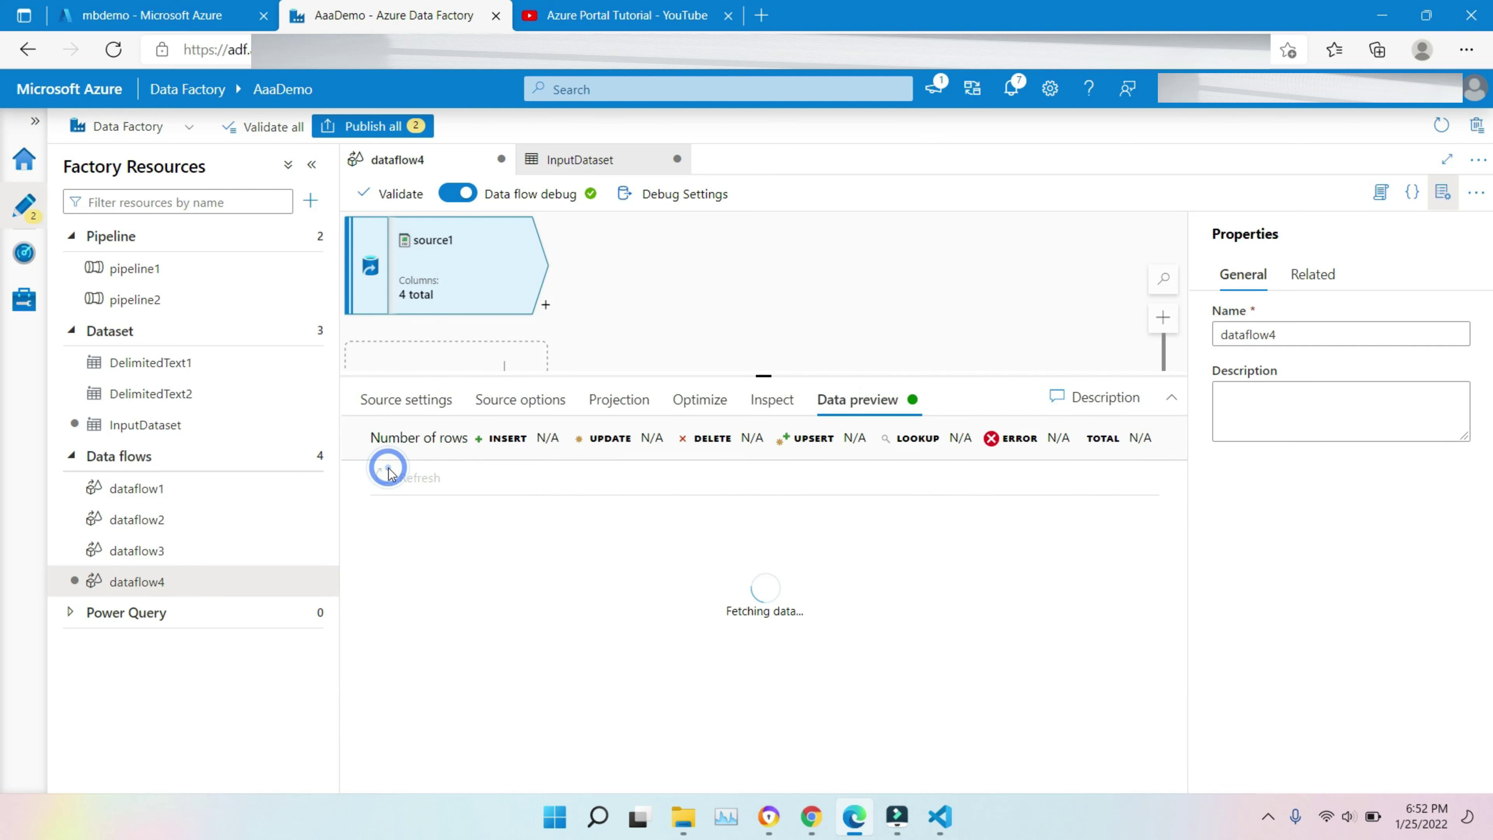
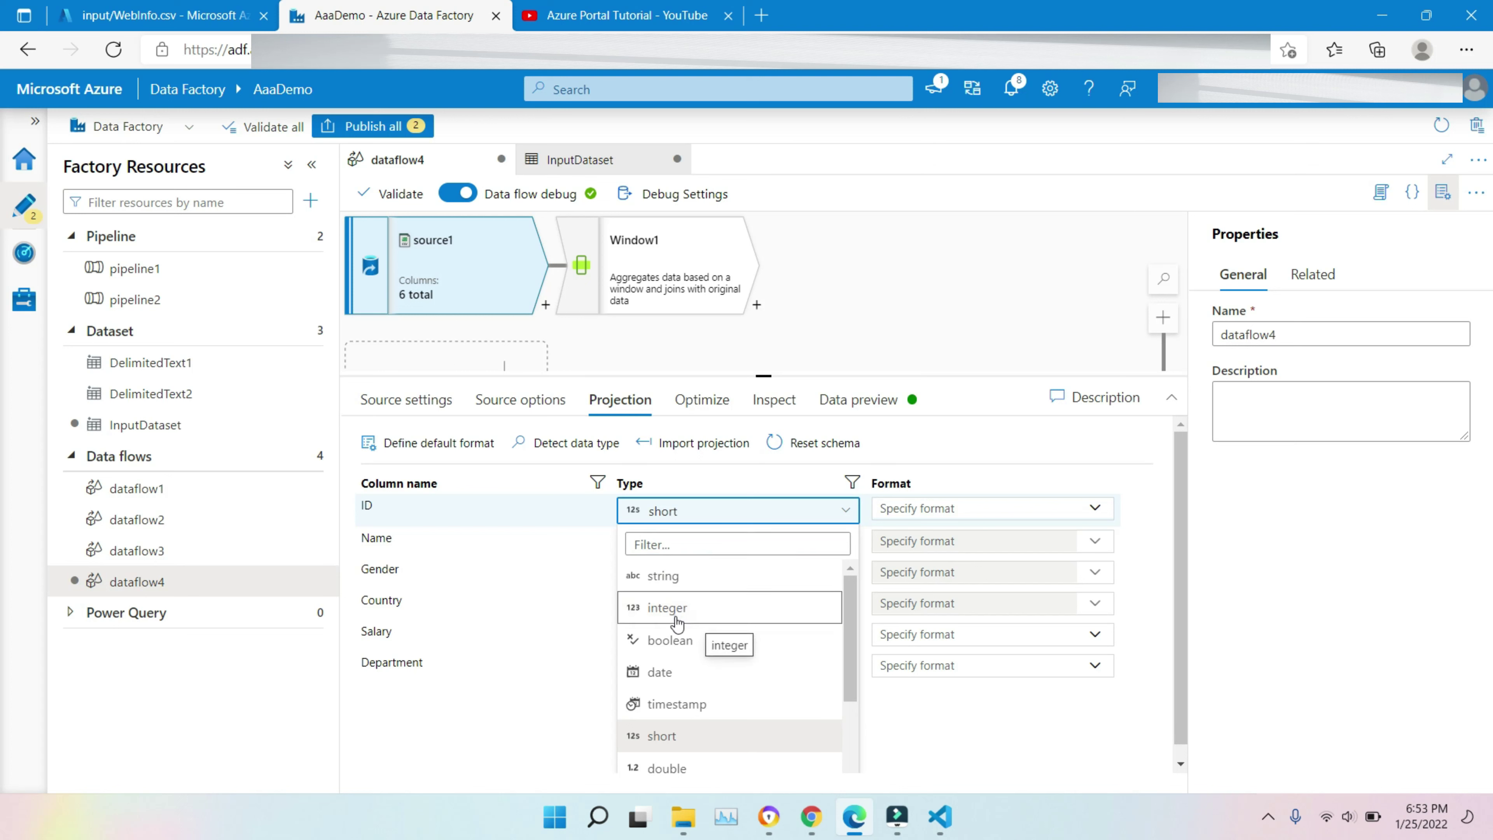
Set the ID, Salary and Department column types to integer in the source1 projection
left_click(676, 615)
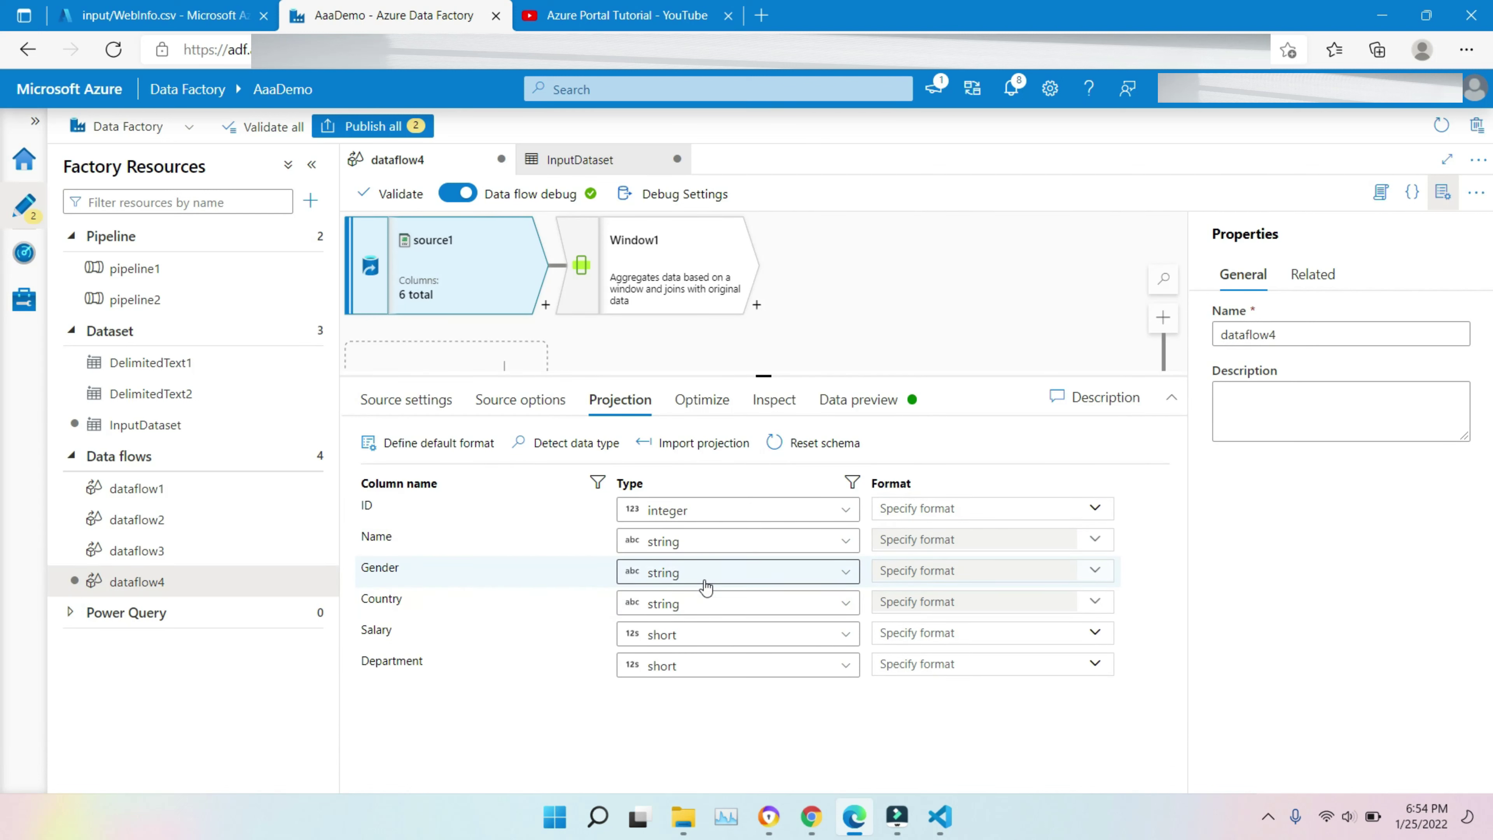
left_click(684, 638)
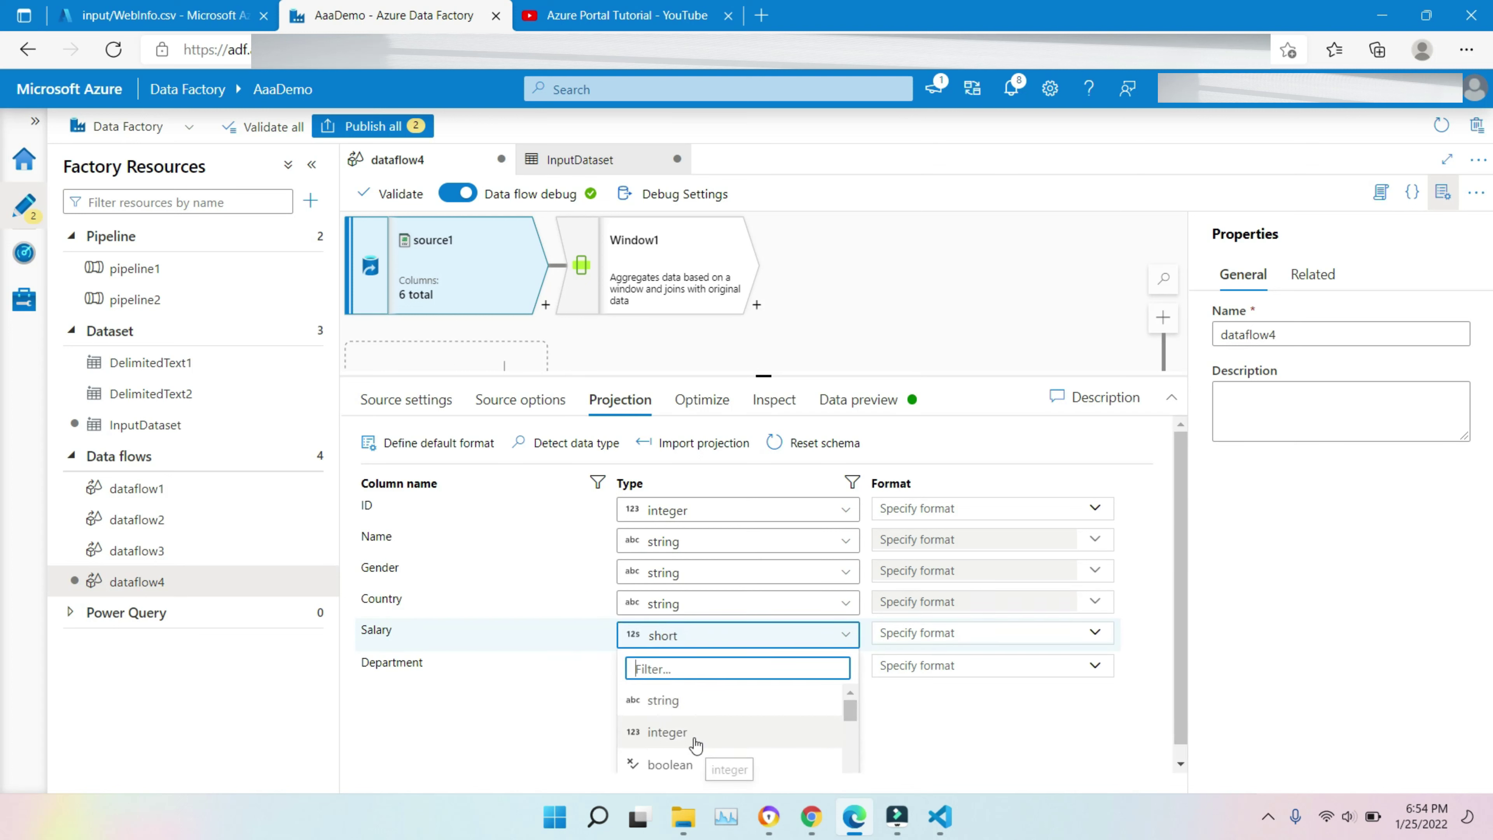
left_click(695, 742)
left_click_drag(764, 376, 764, 329)
left_click(763, 623)
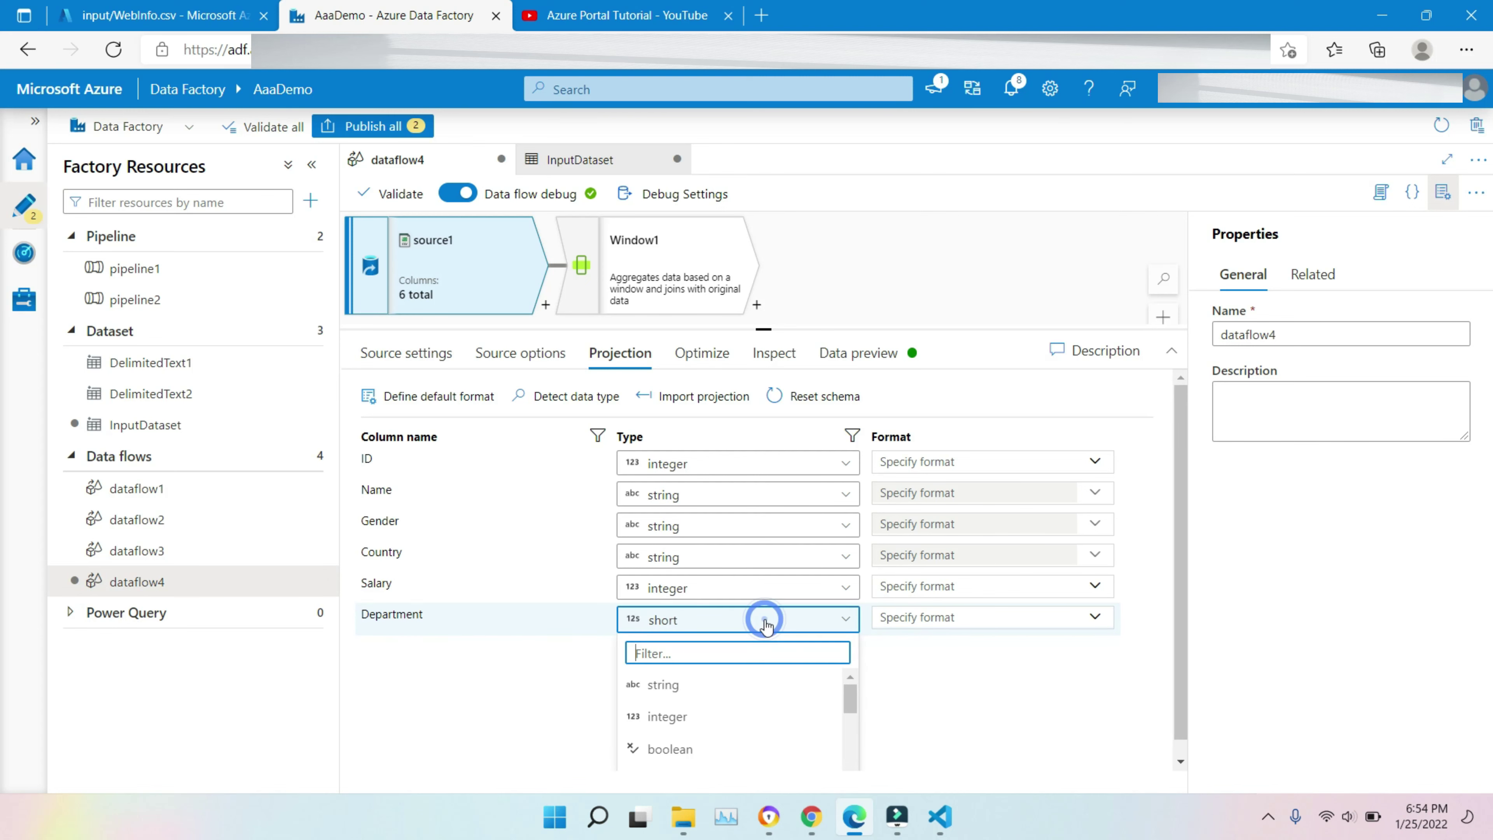
left_click(939, 818)
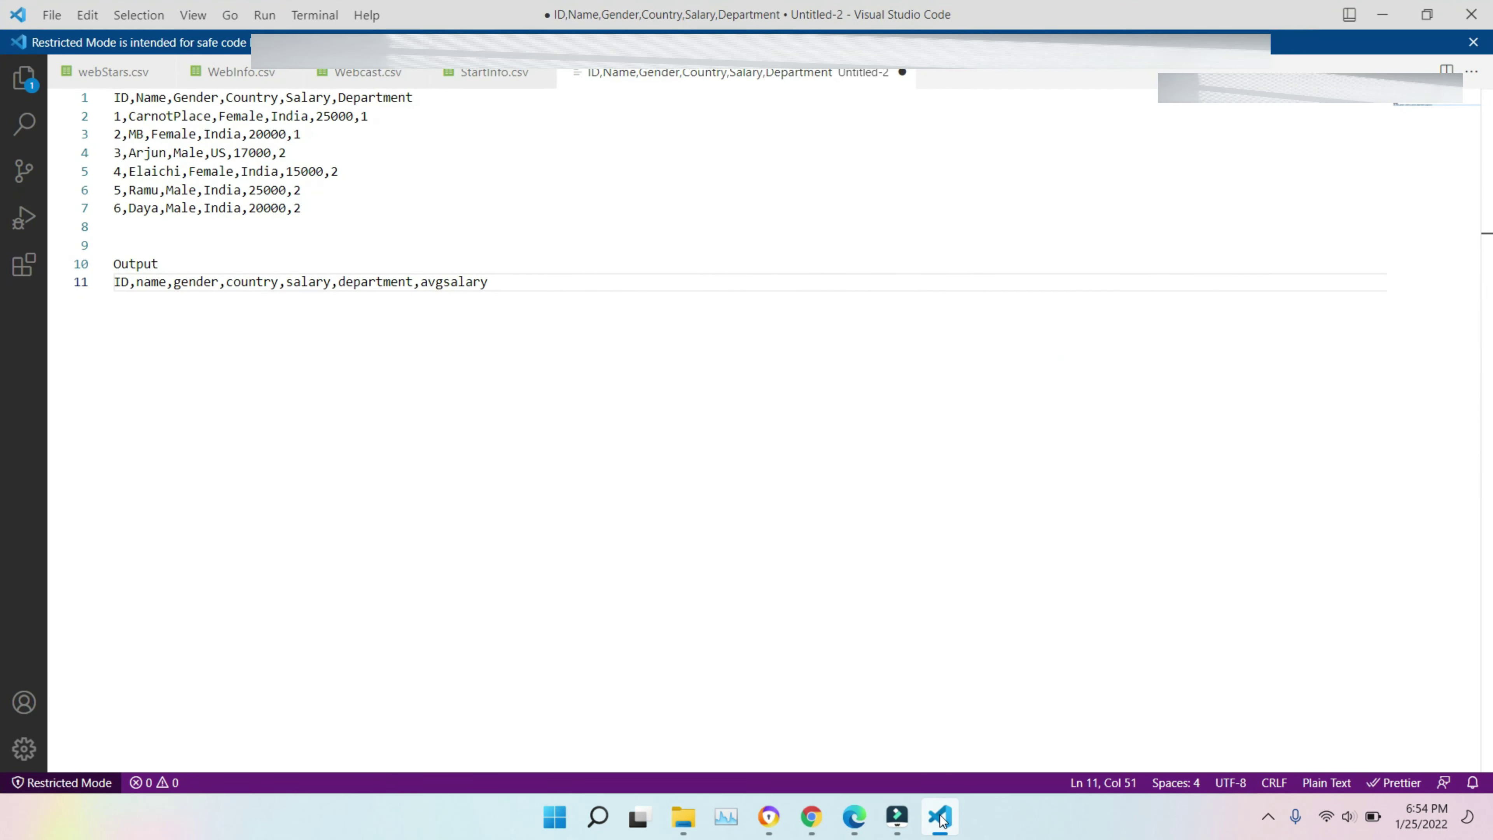
left_click(940, 817)
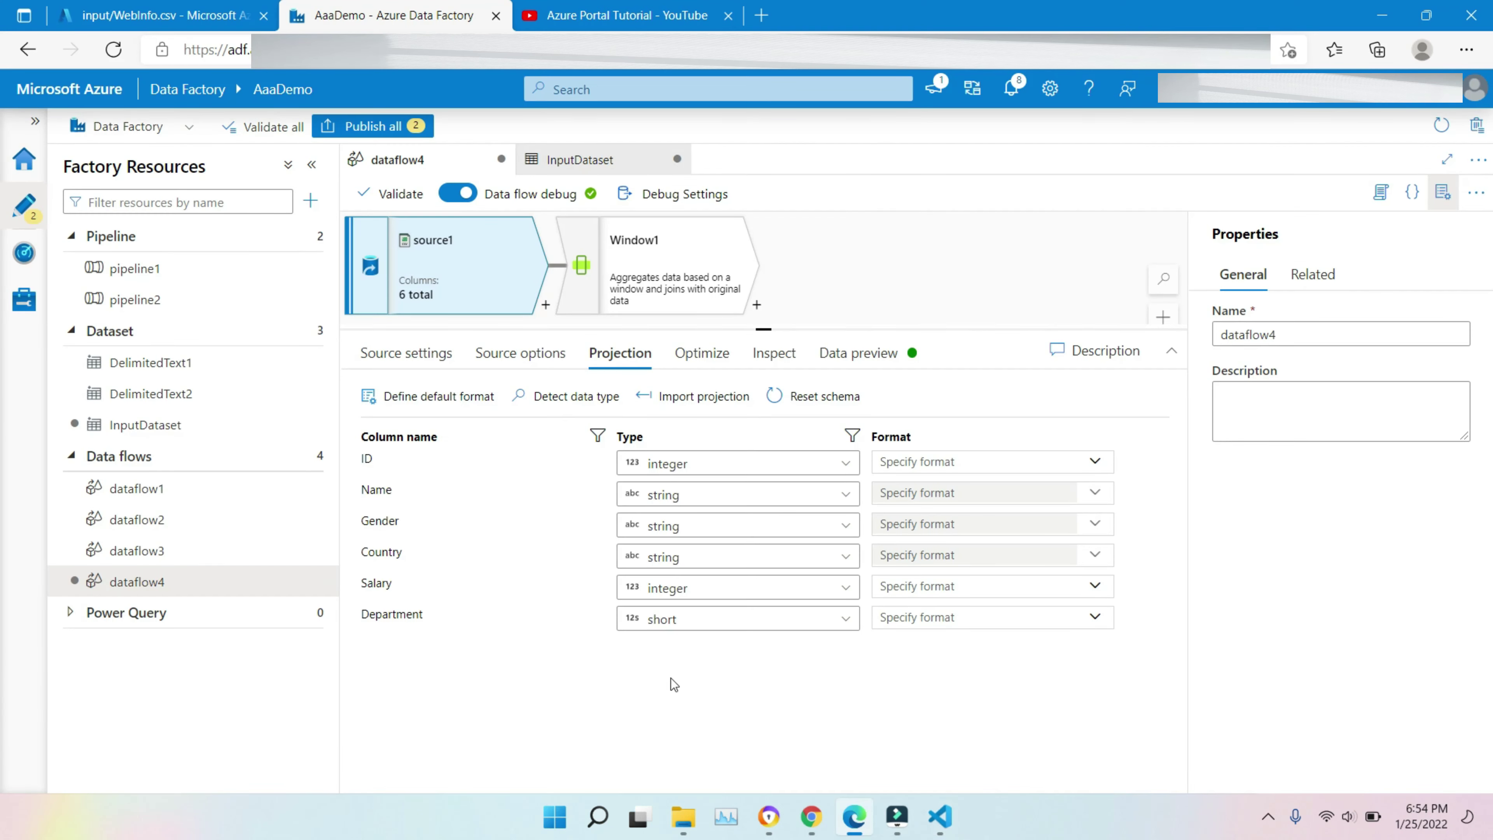
left_click(706, 621)
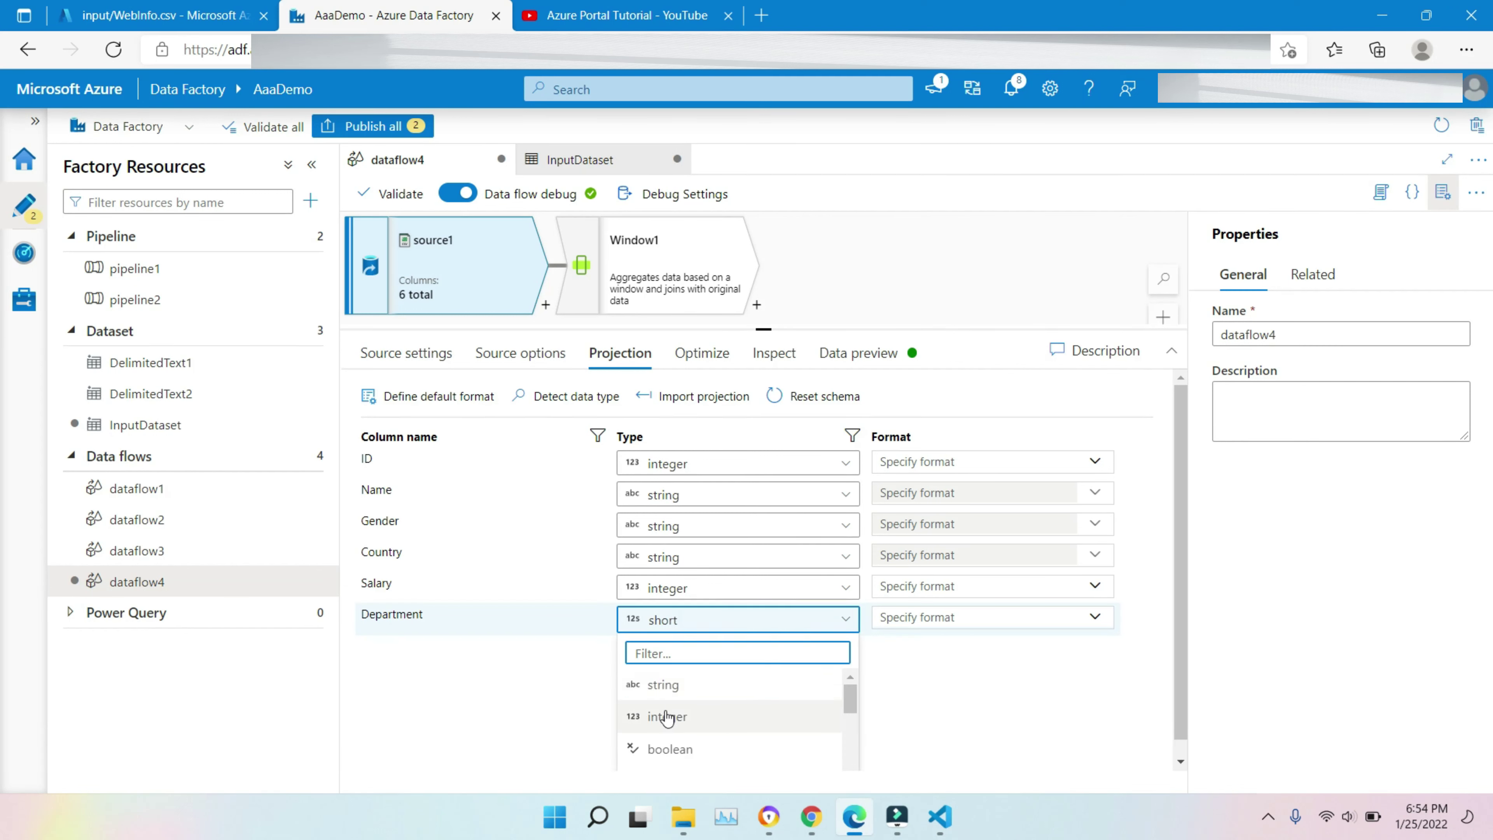
left_click(666, 716)
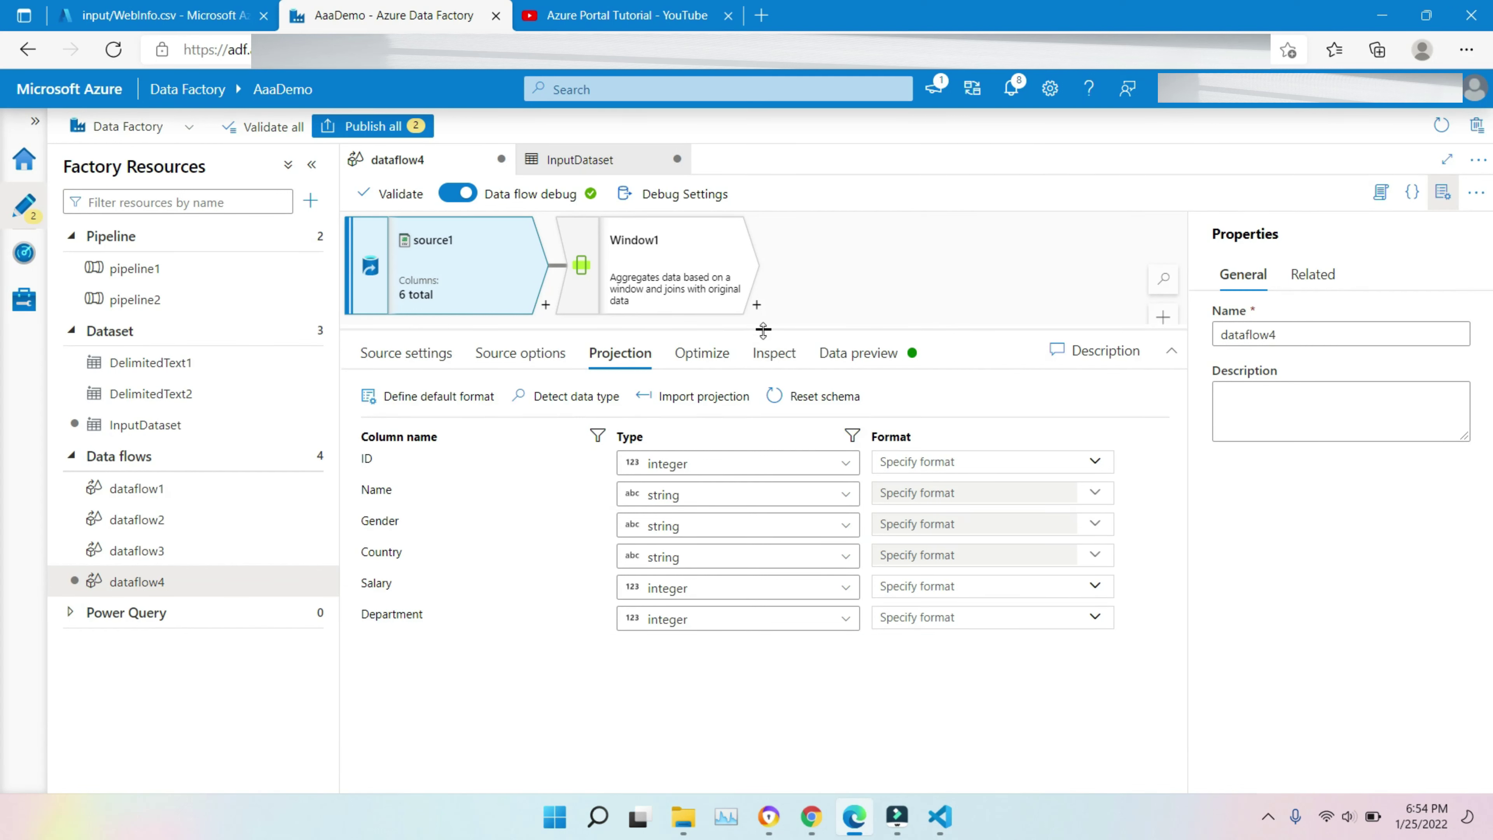
Set the Window1 transformation to partition over the Department column
left_click_drag(762, 330, 763, 438)
left_click(666, 294)
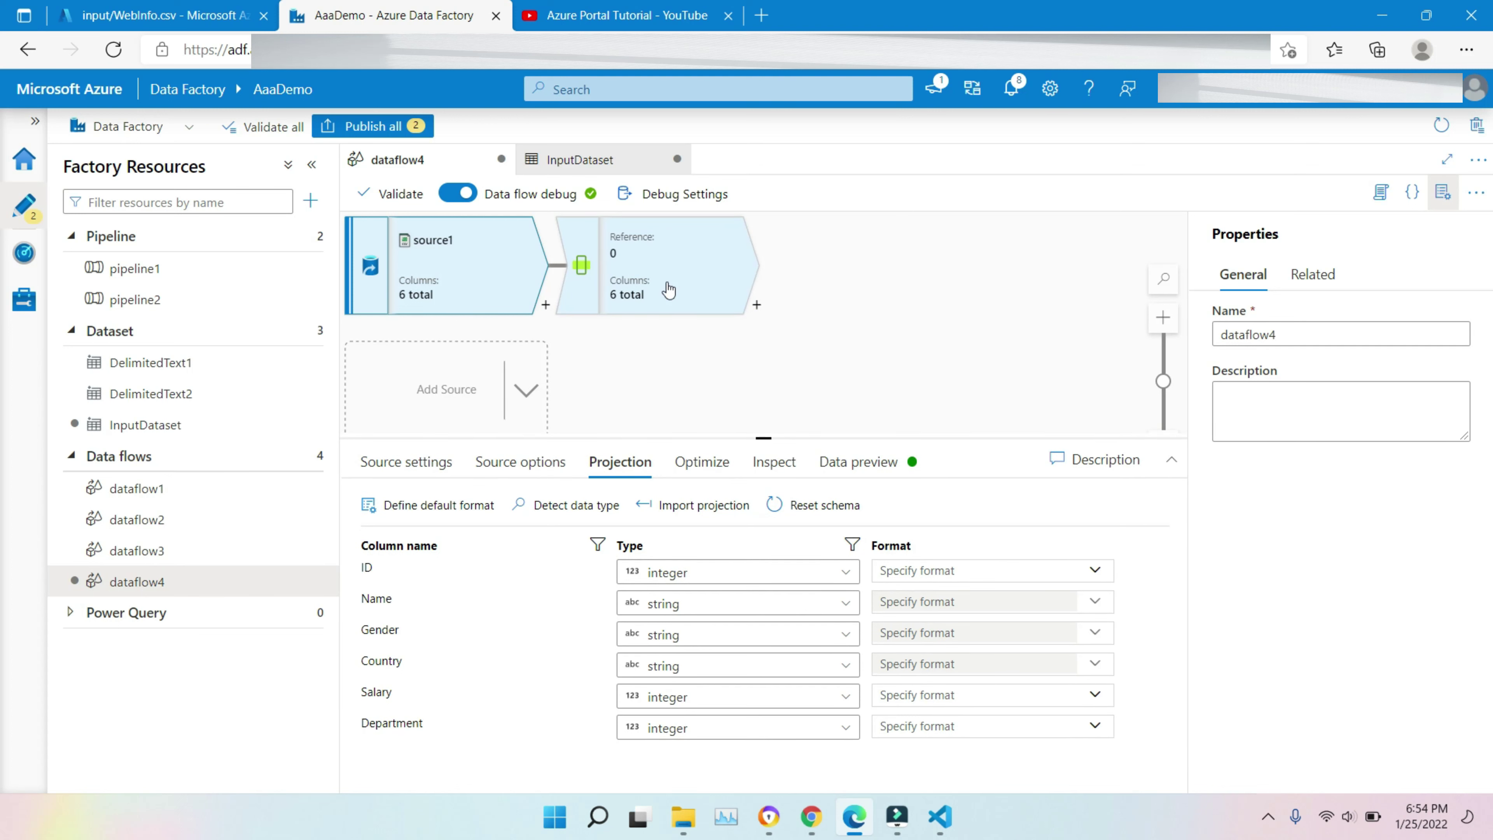
left_click(765, 435)
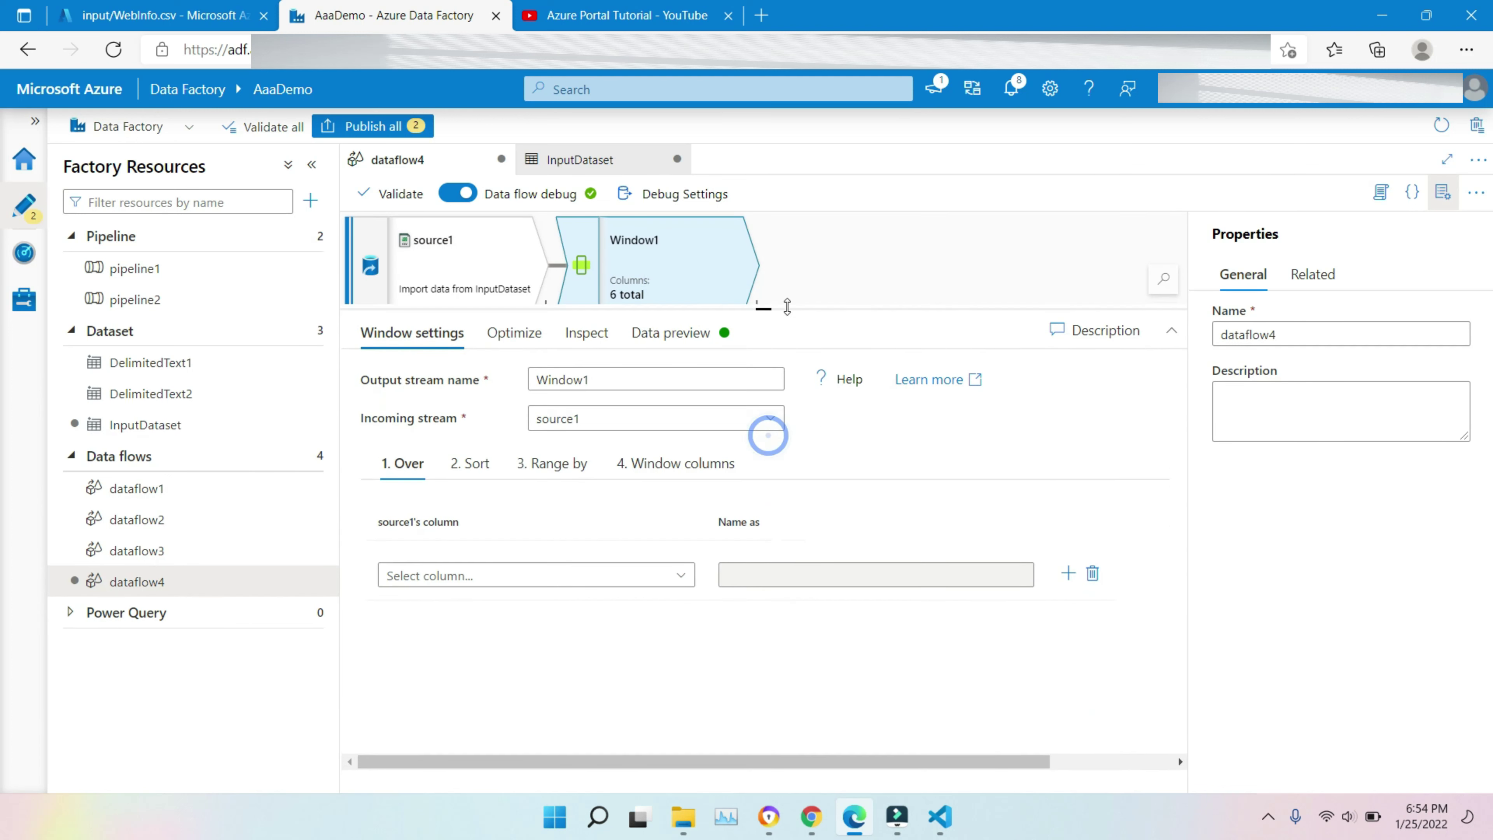
left_click(672, 582)
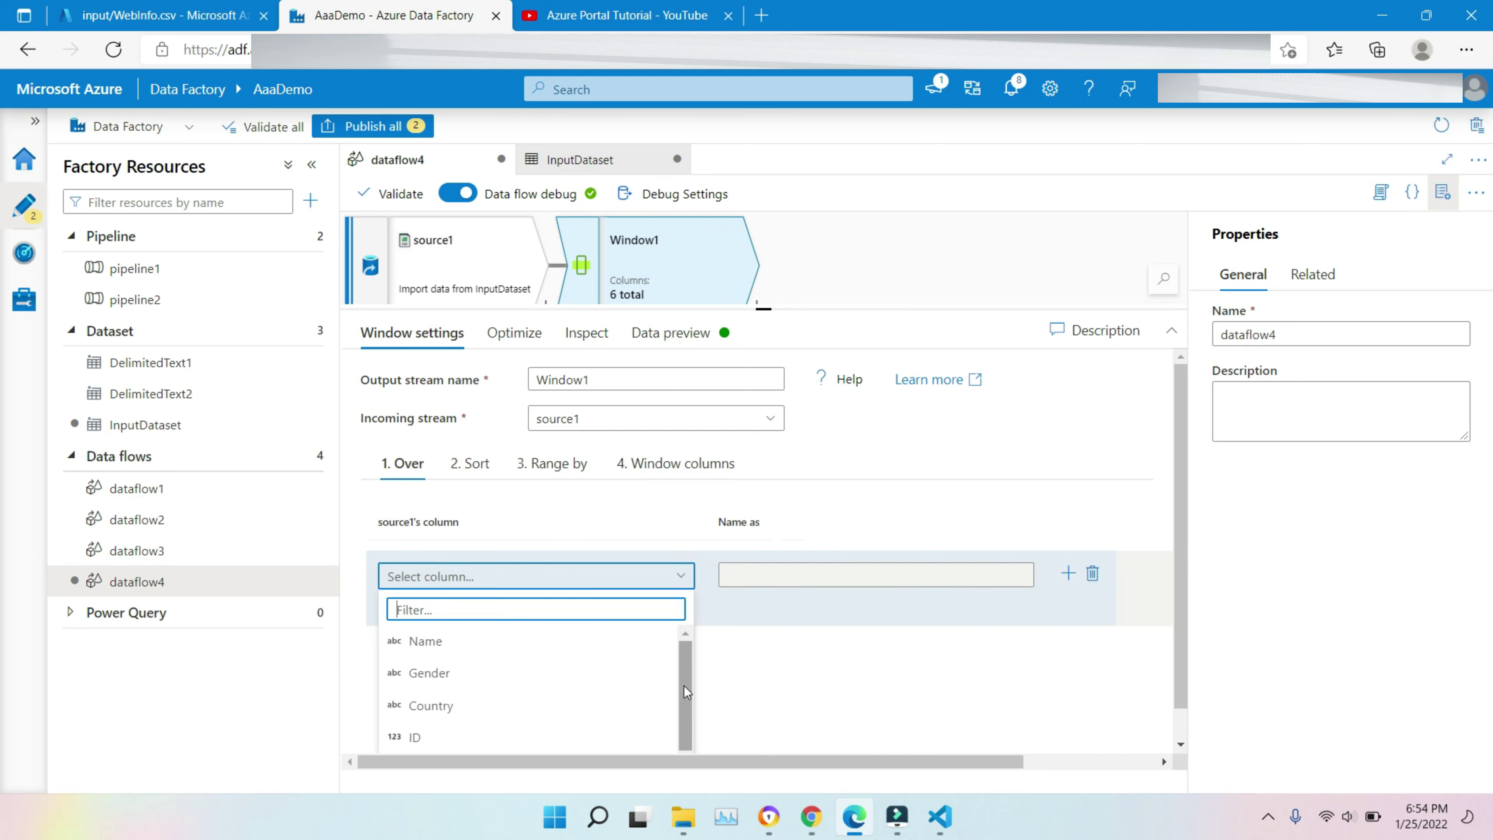
left_click_drag(683, 686, 698, 761)
left_click(536, 609)
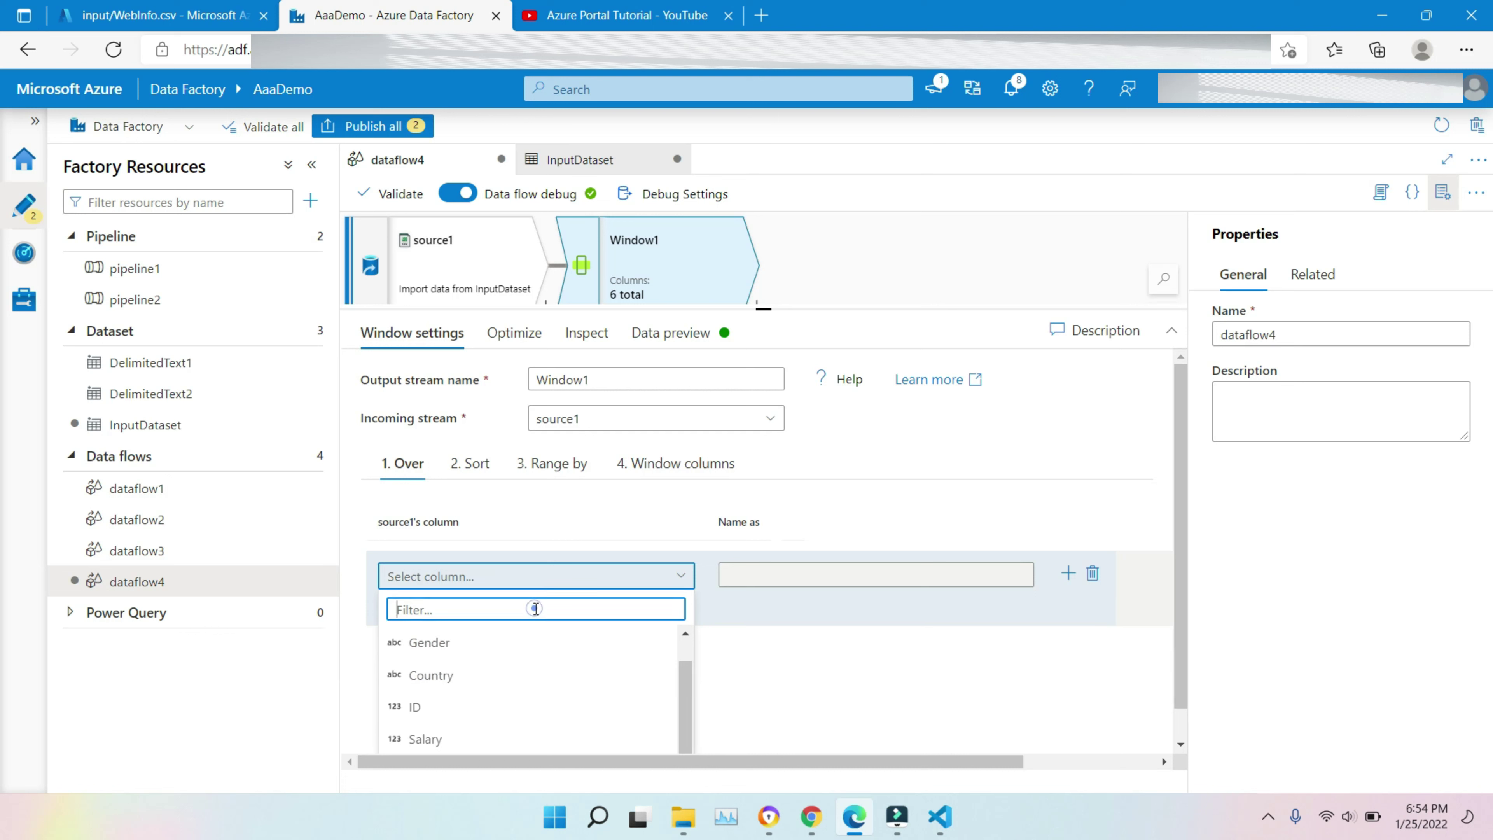
type("de")
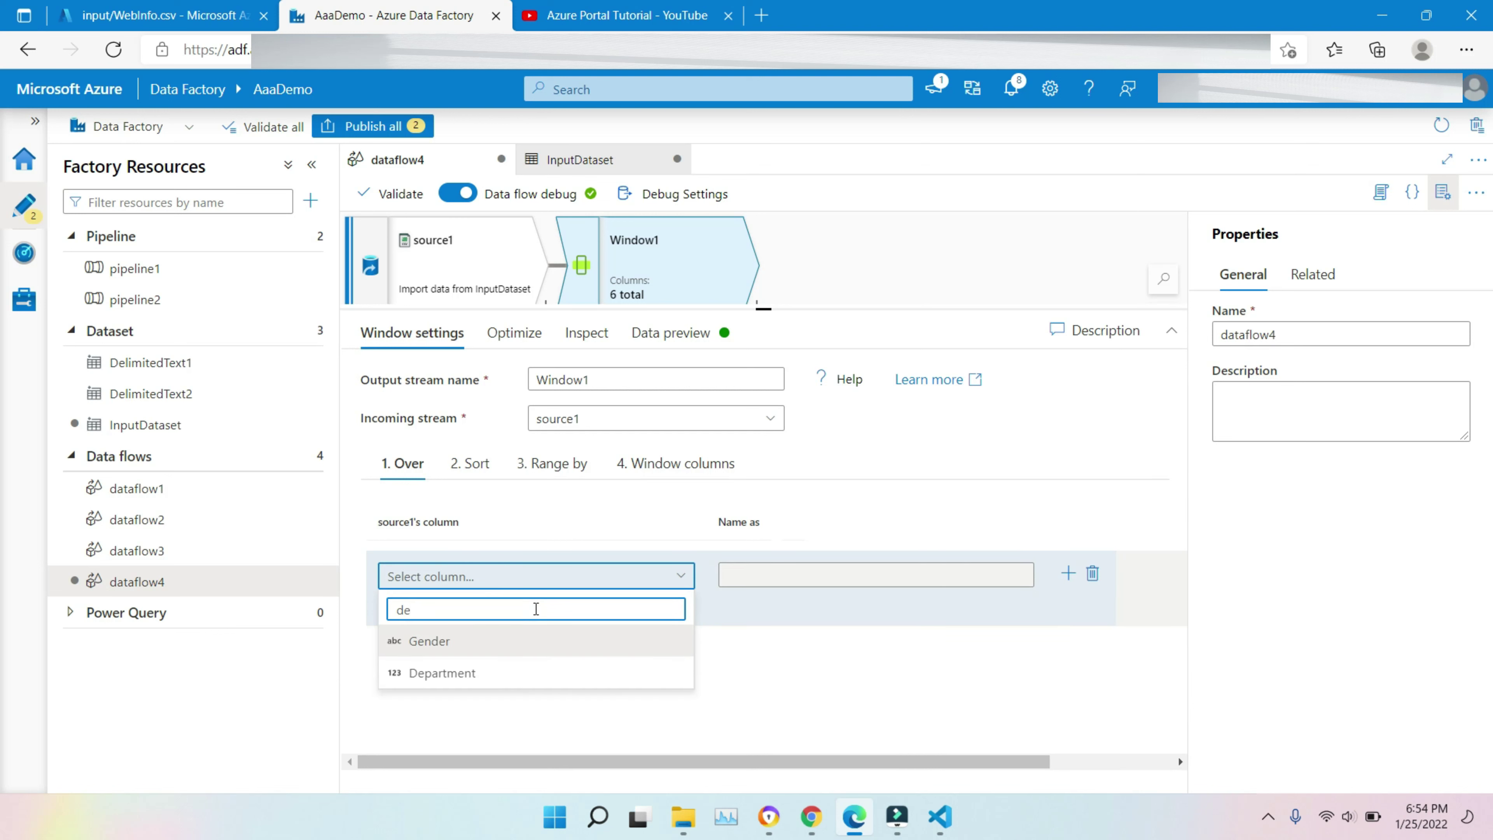
left_click(491, 674)
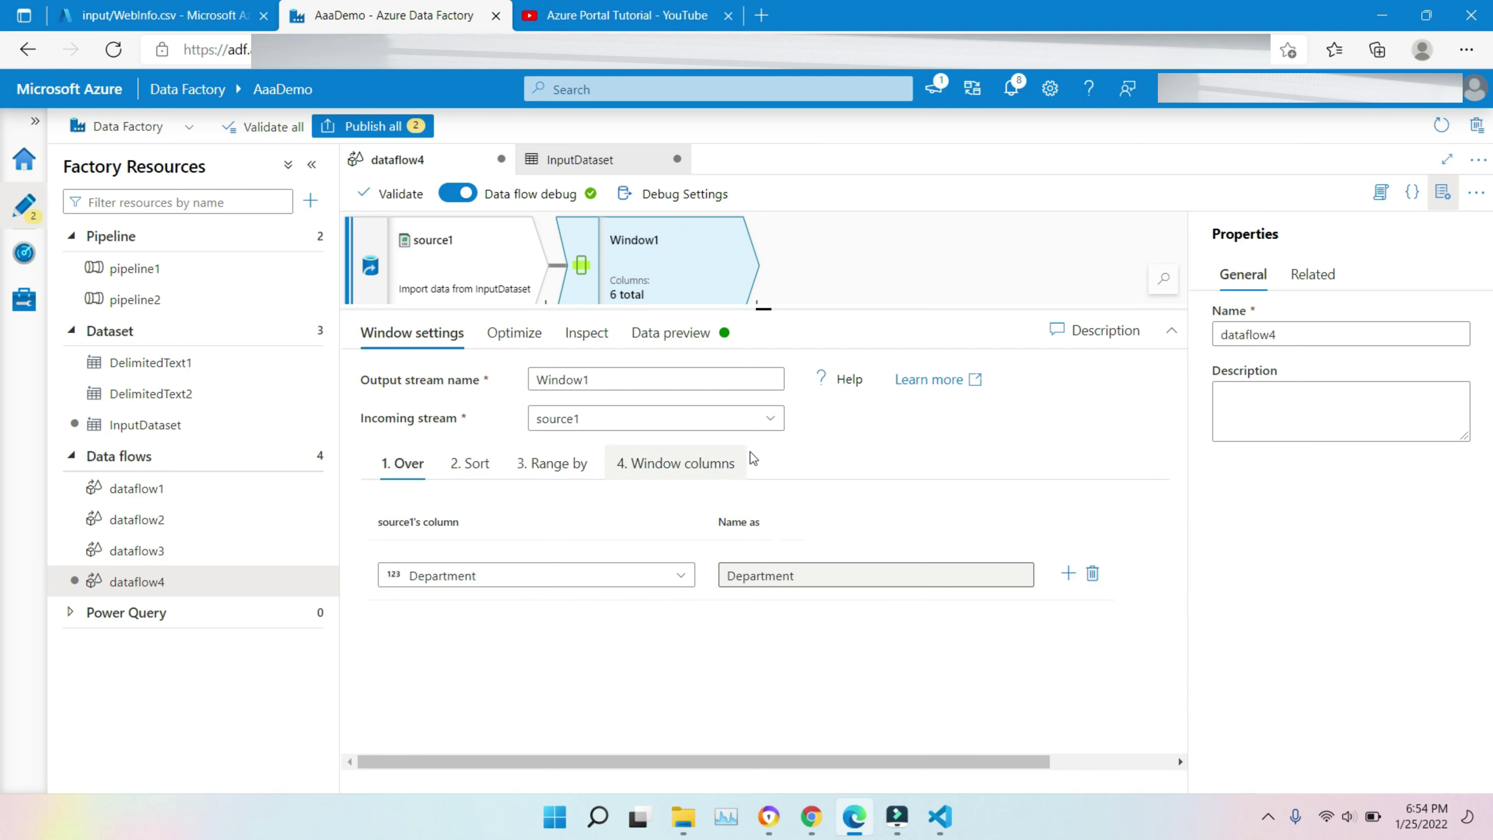
Sort the Window1 transformation by the Salary column in ascending order
left_click(491, 462)
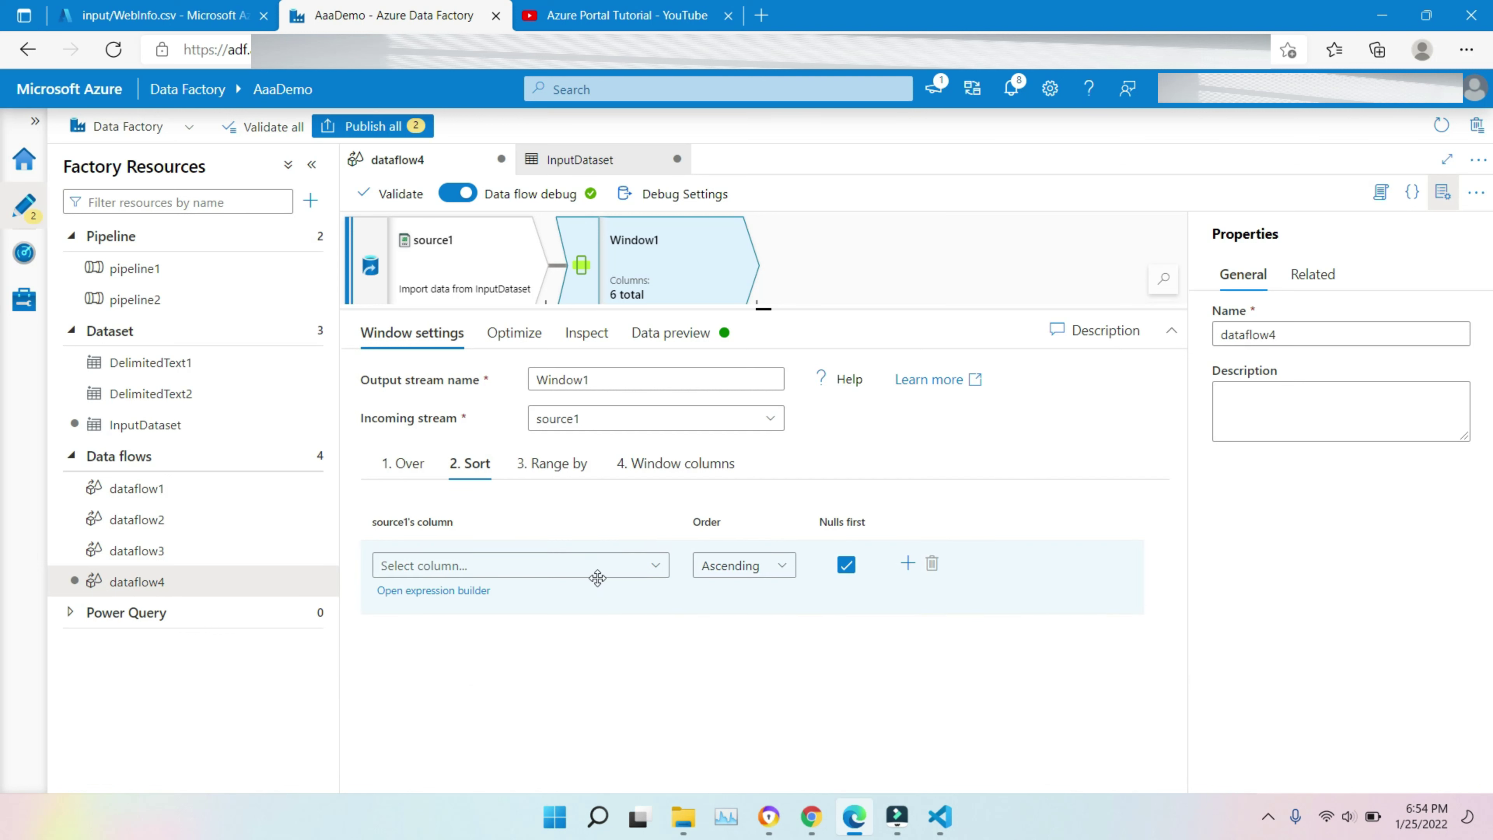
left_click(573, 567)
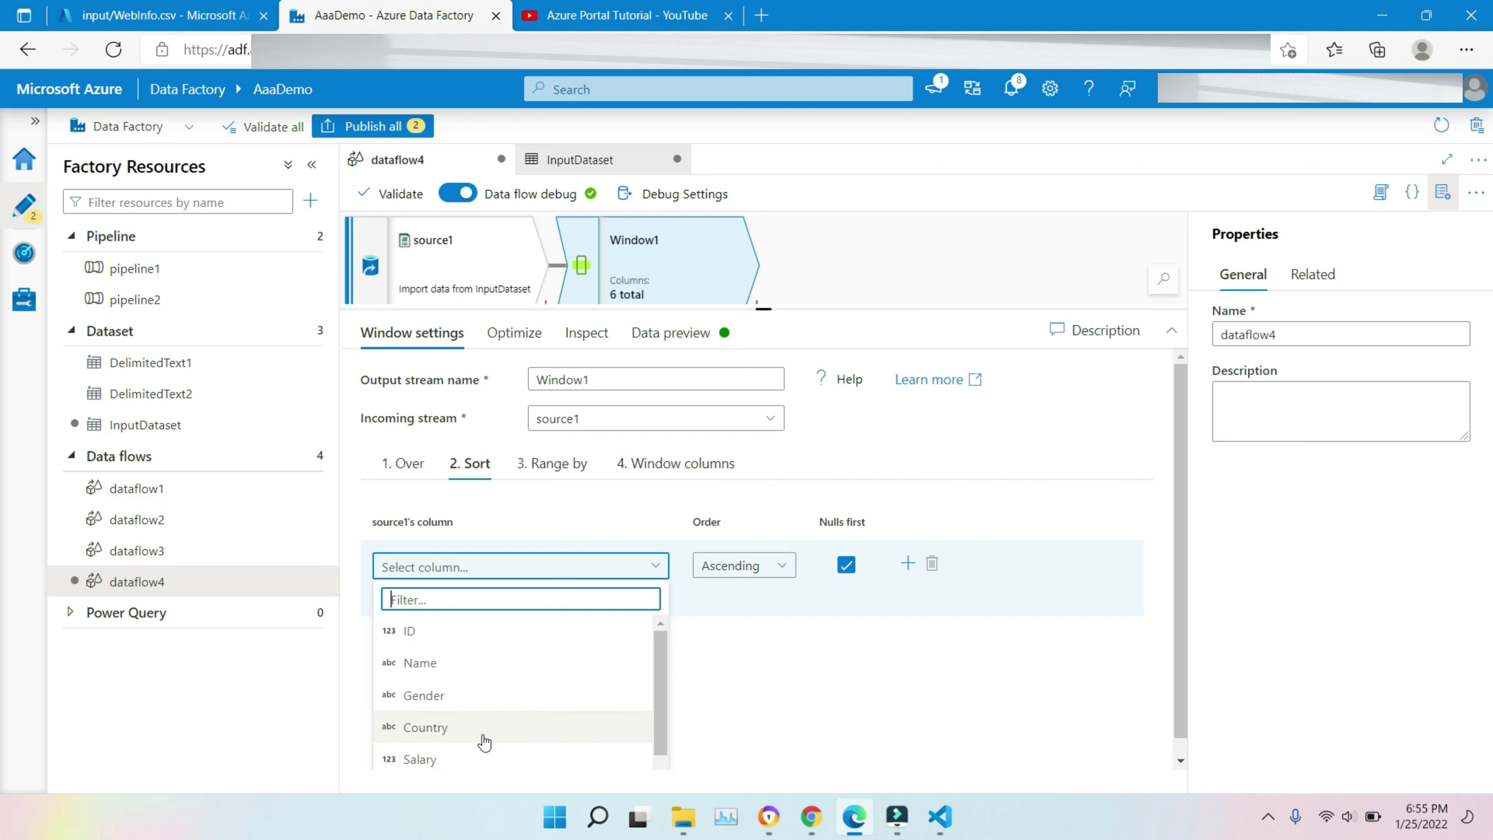
left_click(448, 760)
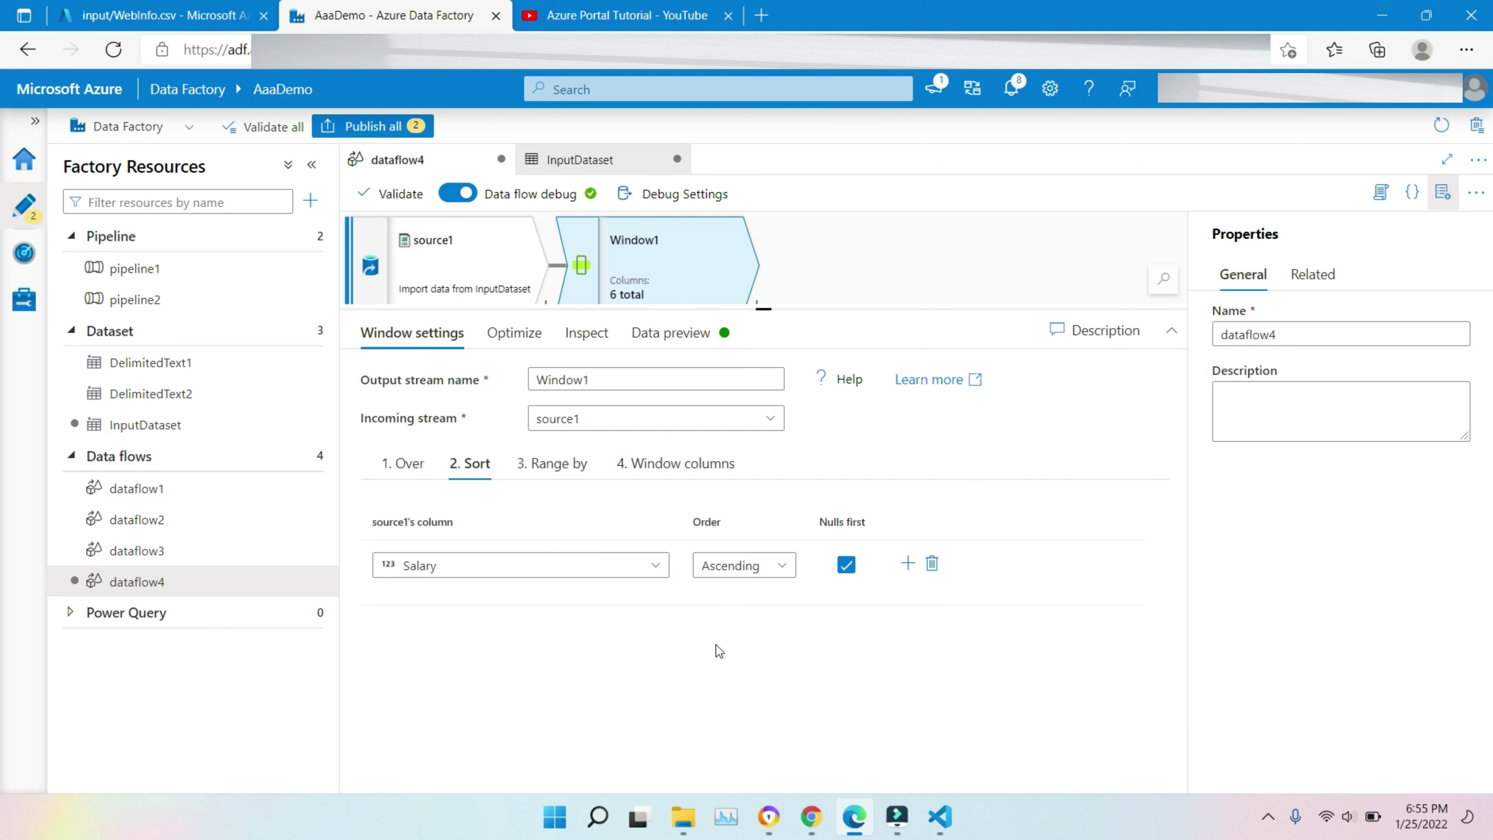
Keep the Window1 range unbounded and name its new window column AvgSalary
left_click(549, 467)
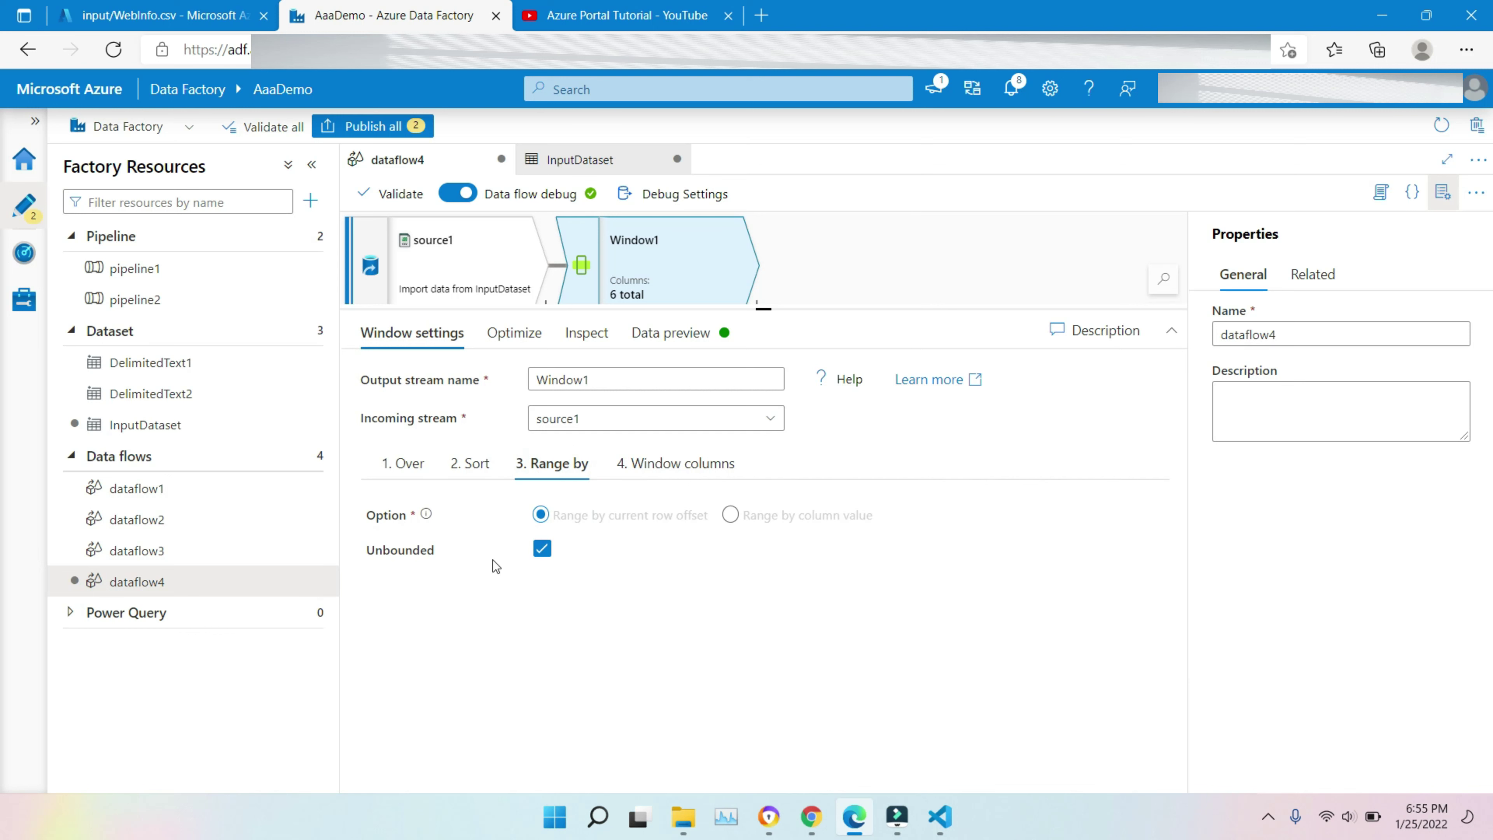
left_click(681, 474)
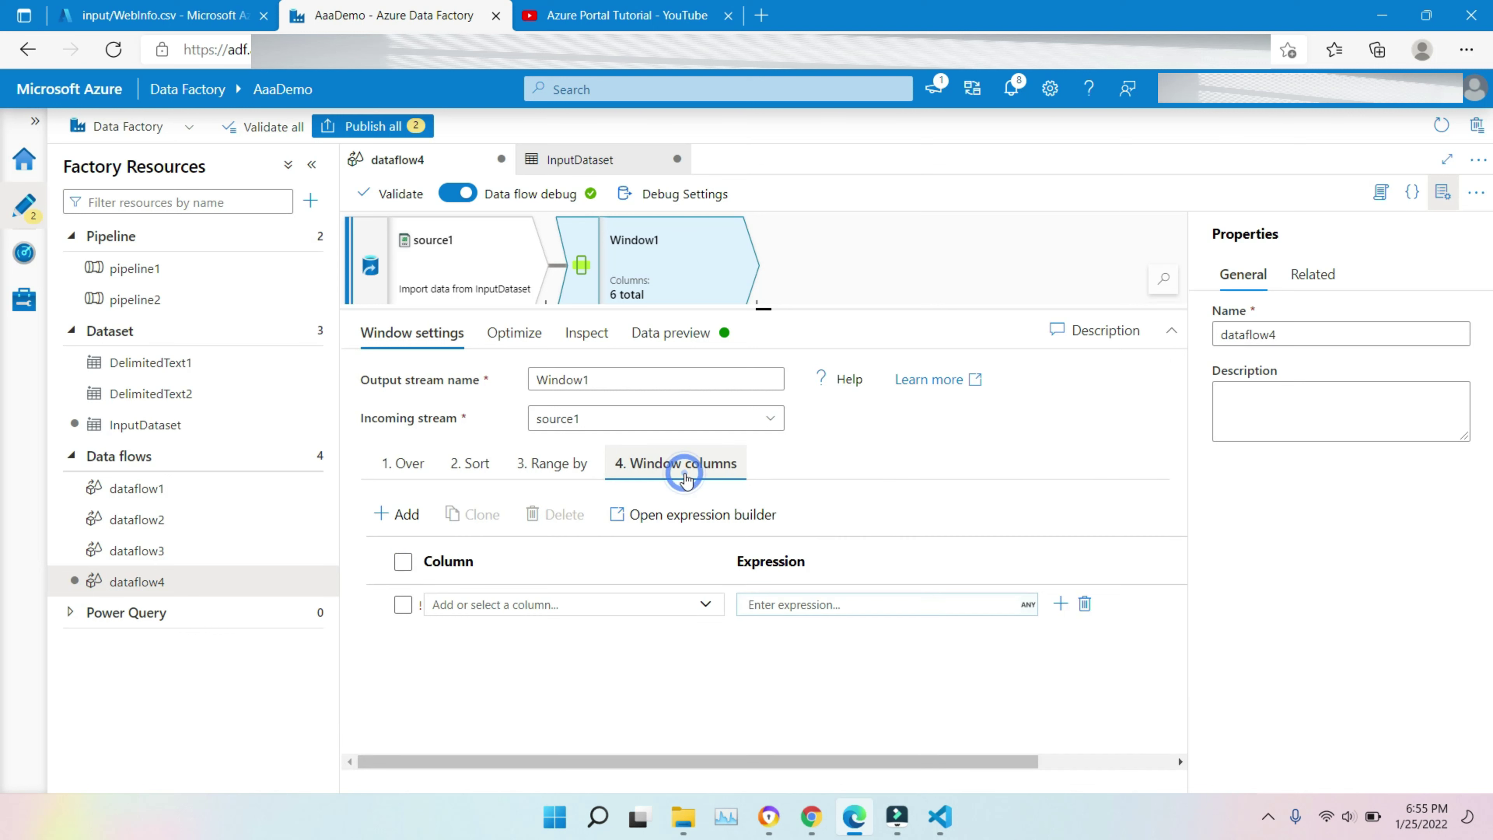
left_click(642, 613)
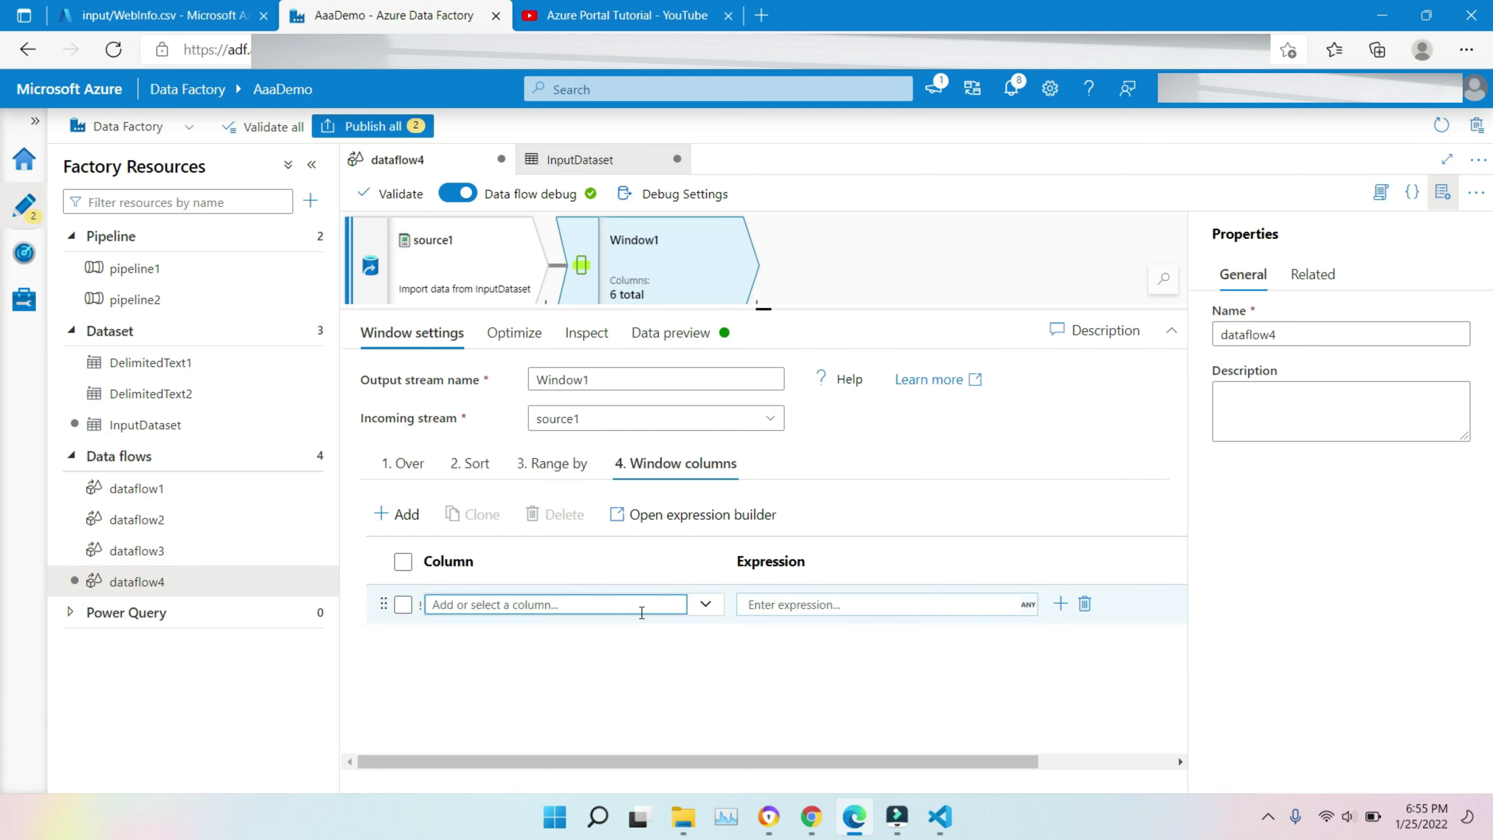
type("AvgSalary")
Build the expression avg(Salary) for the AvgSalary column in the expression builder and save it
left_click(1030, 604)
left_click(399, 521)
left_click(625, 487)
type("av")
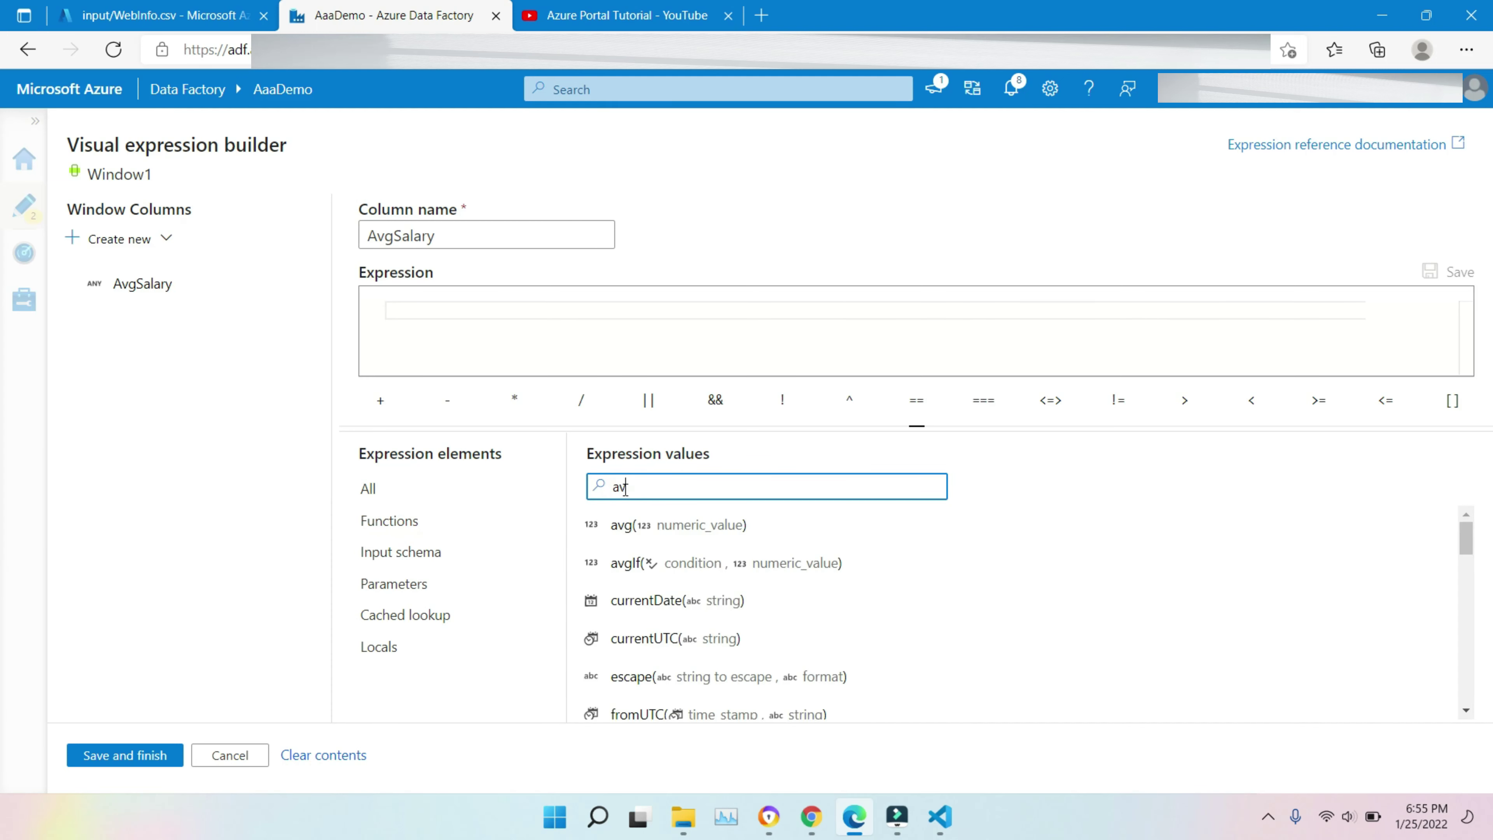
left_click(716, 525)
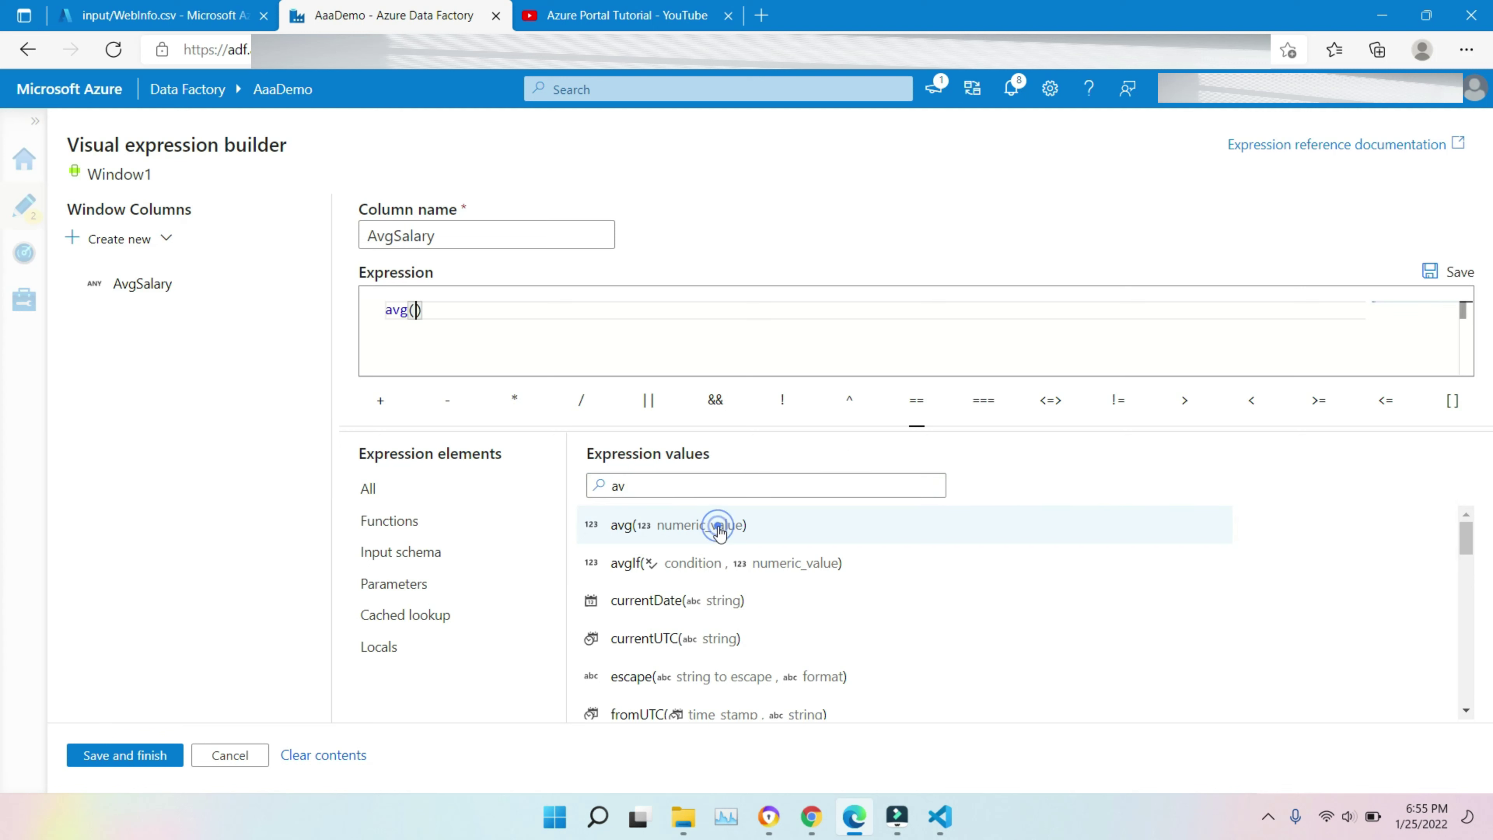
left_click(414, 553)
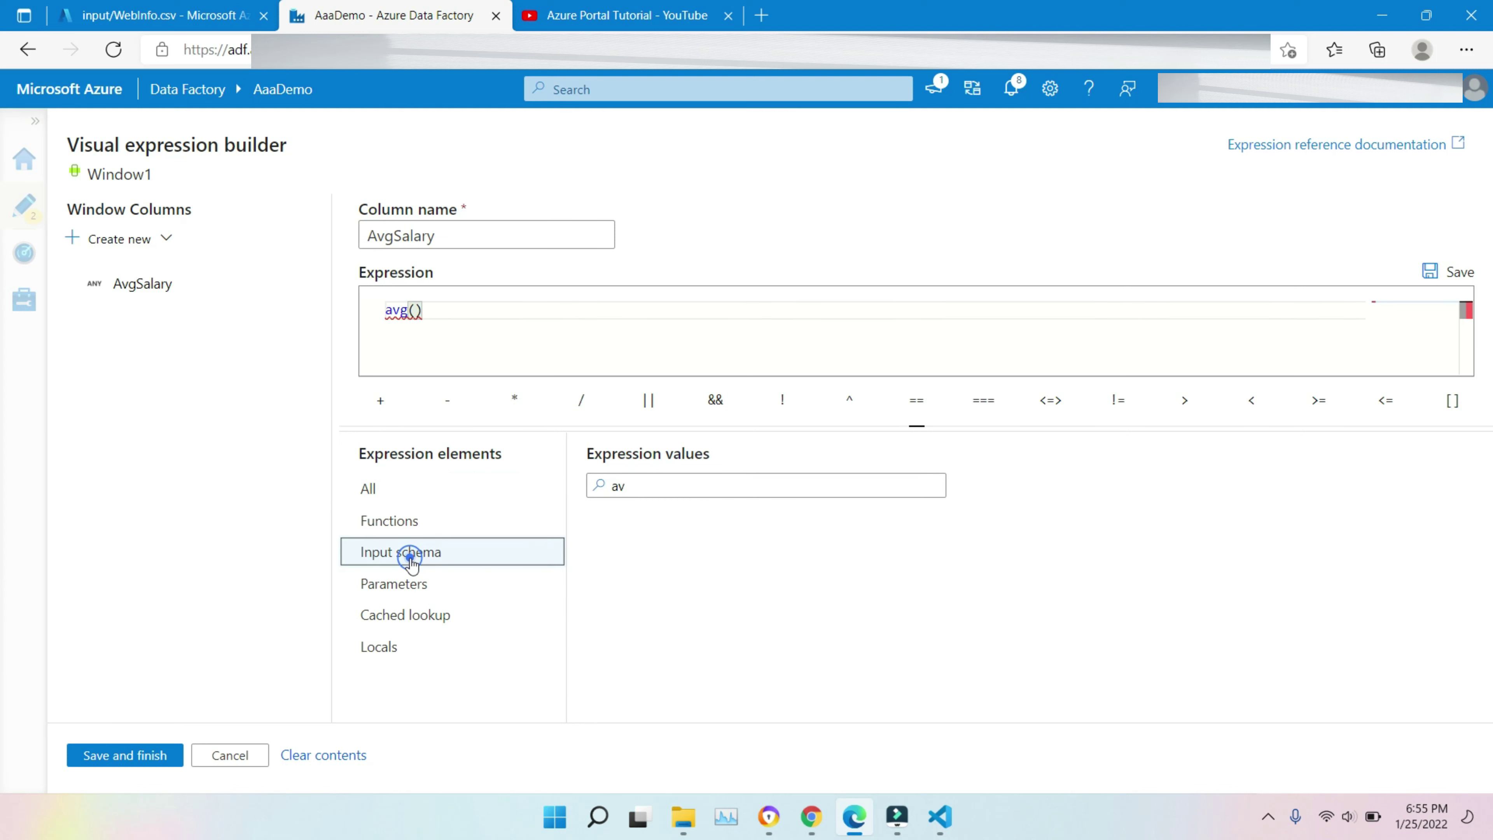
left_click(638, 487)
key("BackSpace")
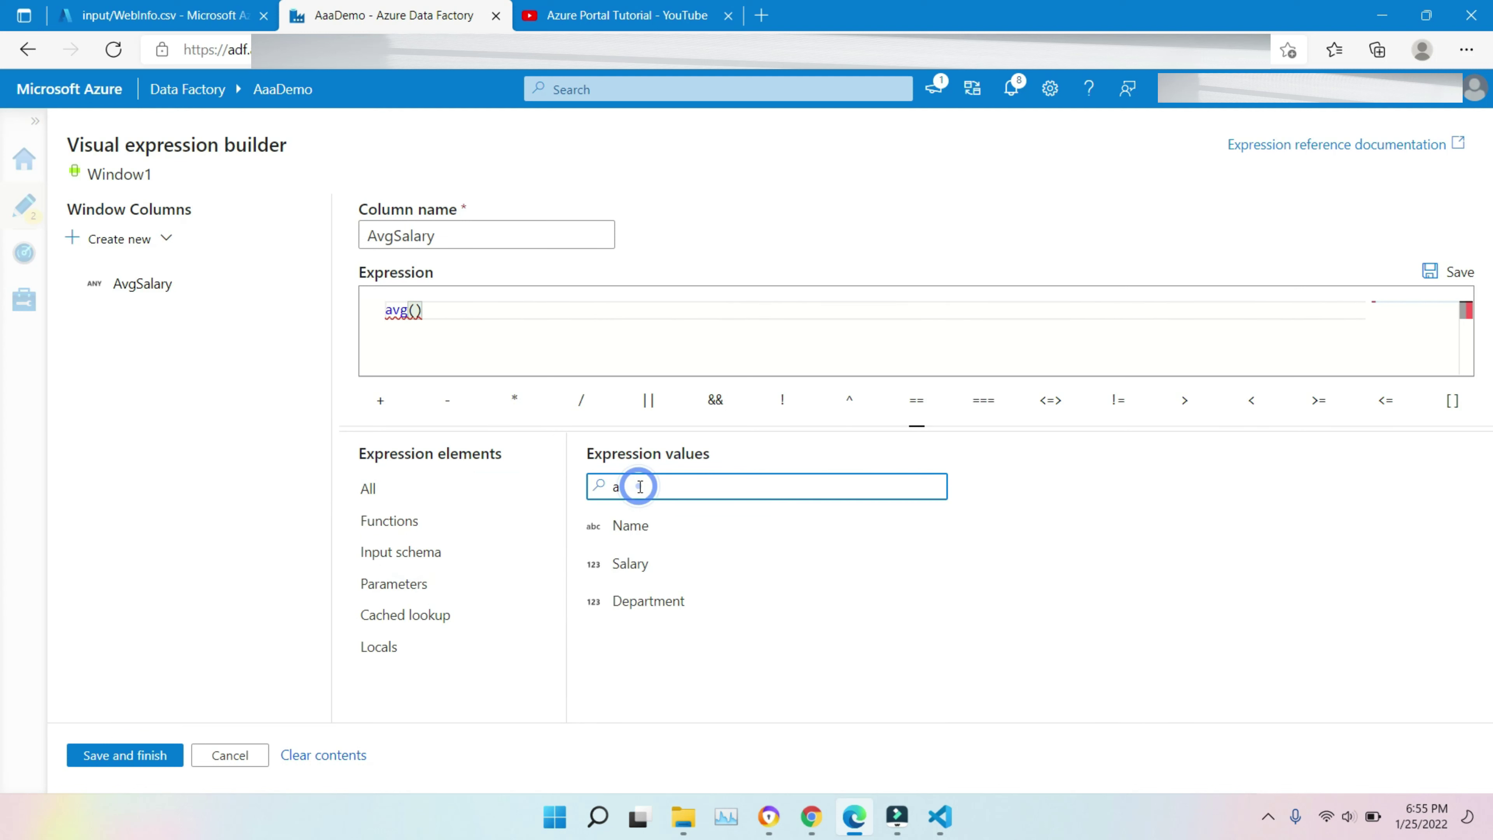
left_click(630, 563)
left_click(124, 755)
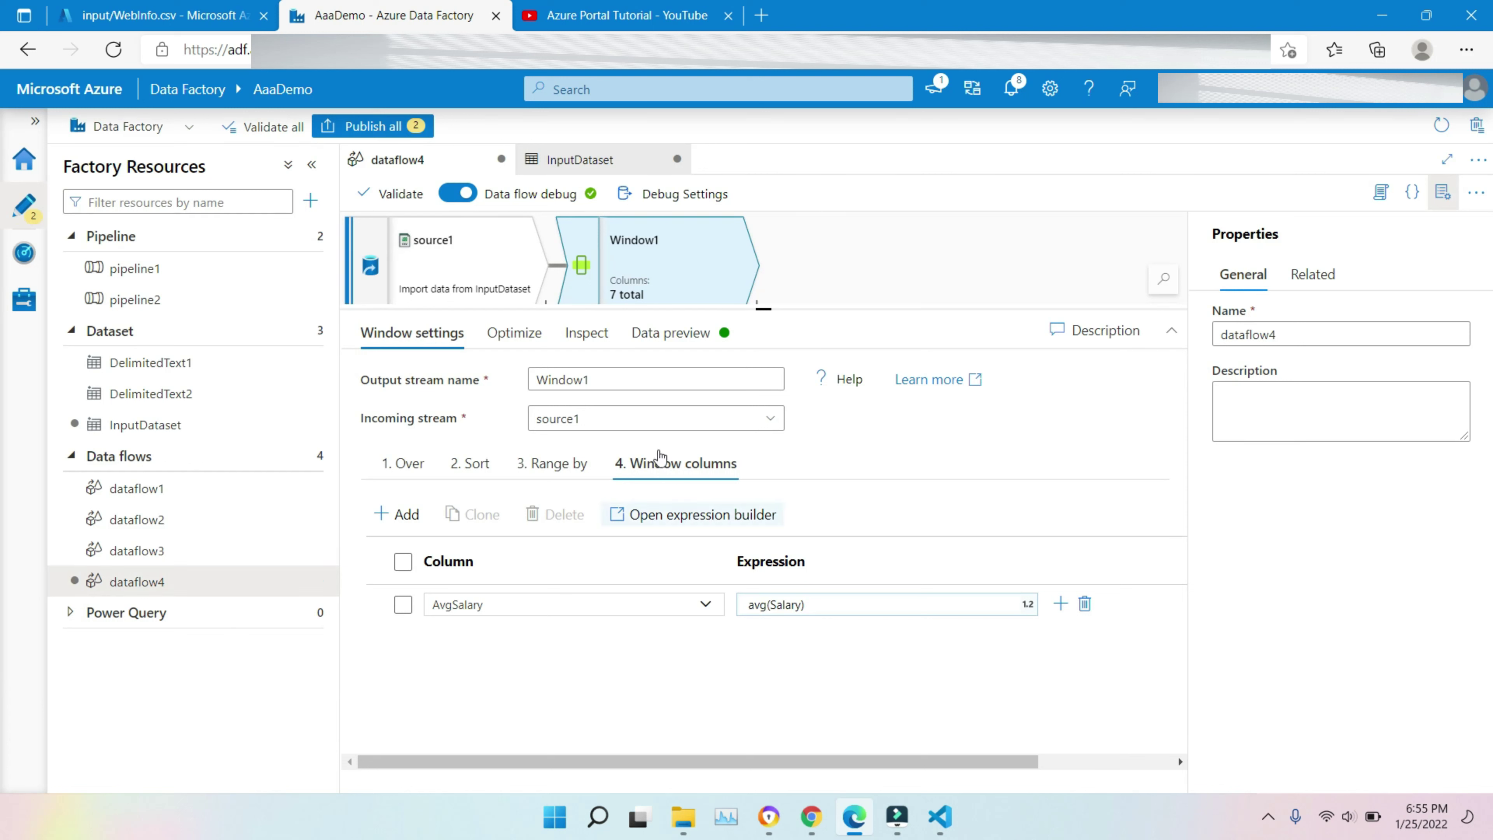
Refresh the data preview of the Window1 transformation
left_click(663, 334)
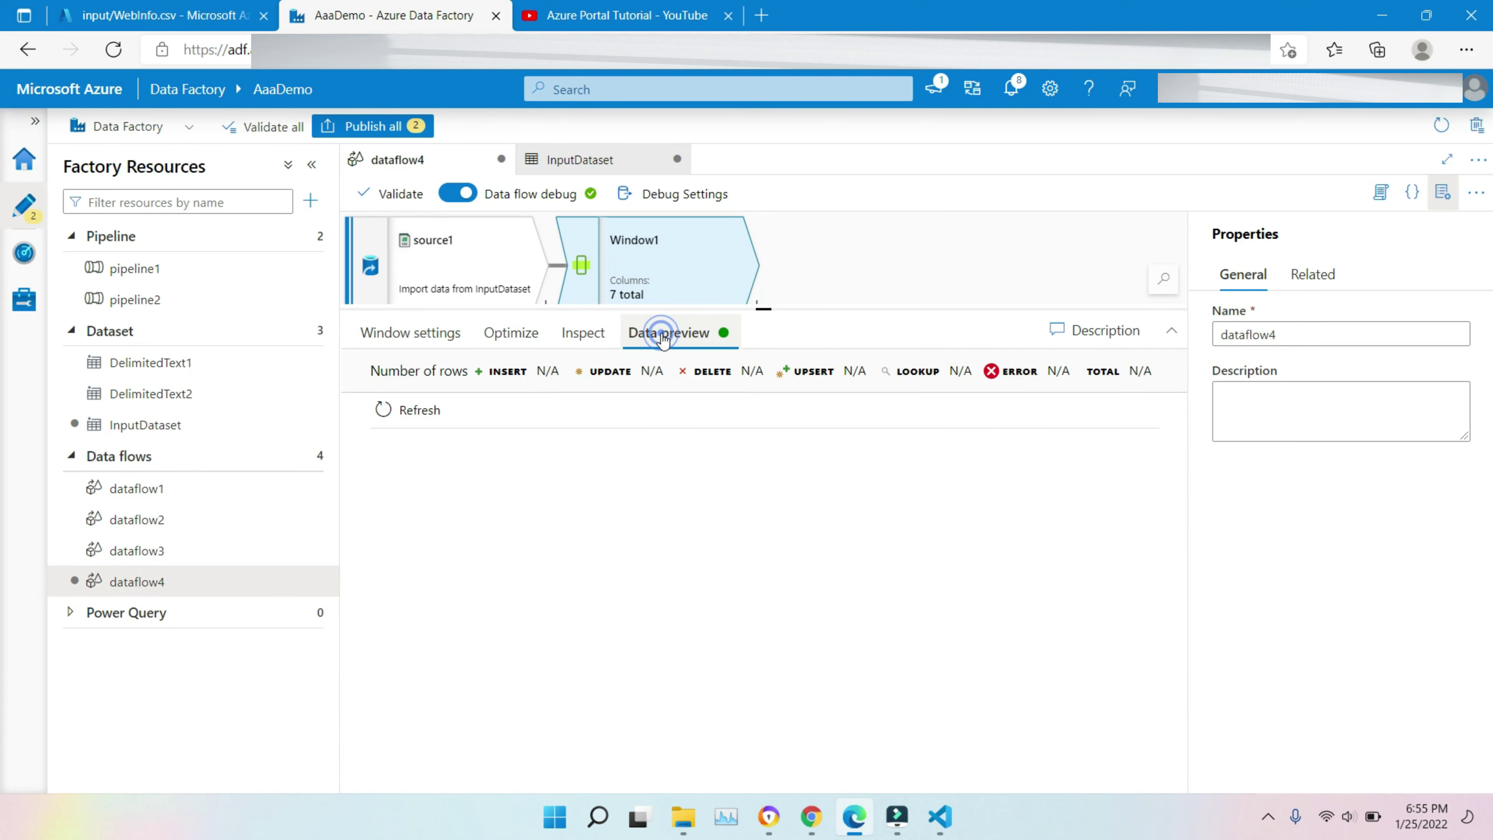
left_click(431, 416)
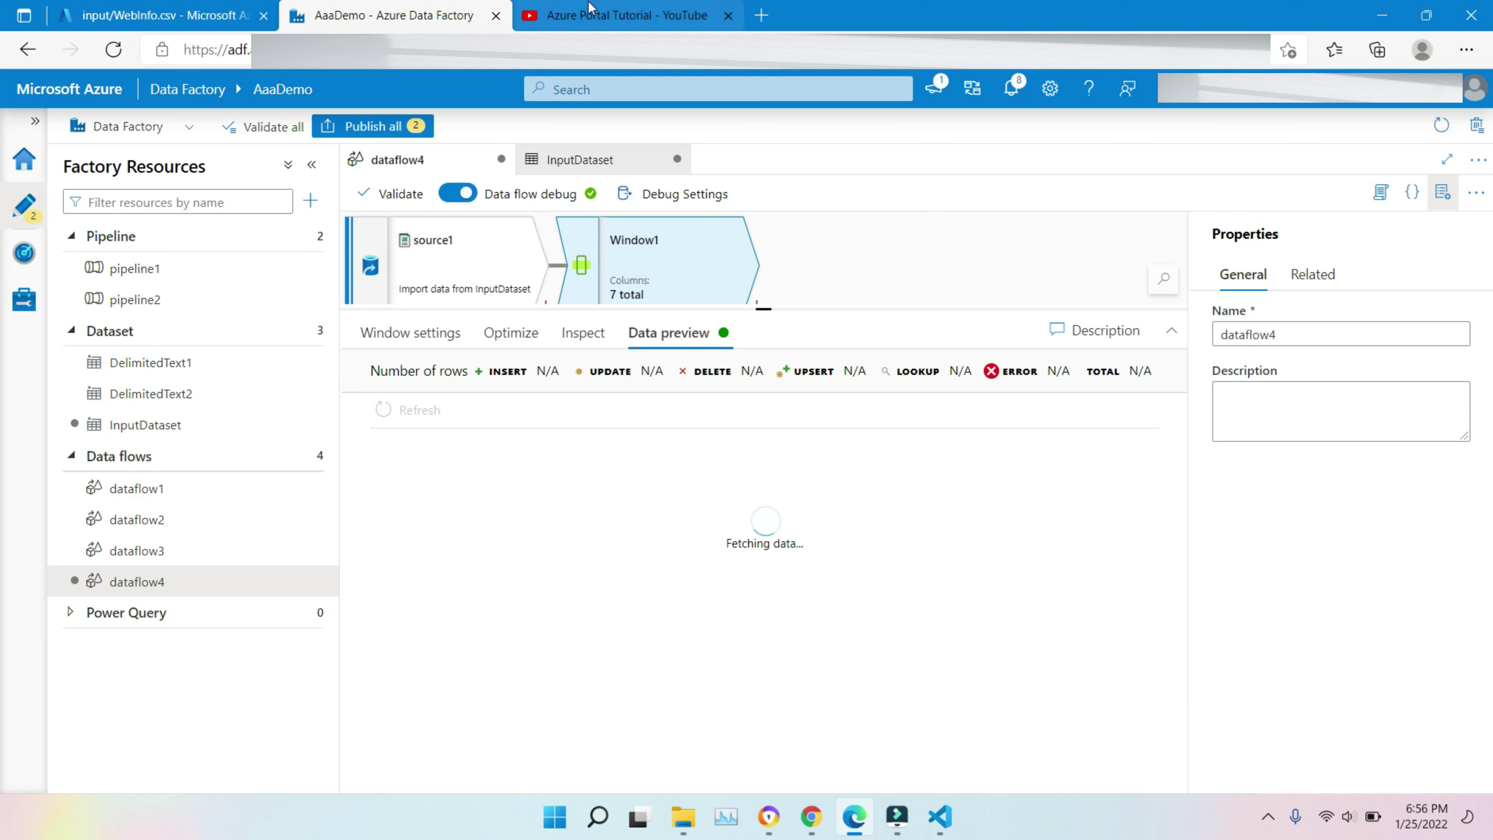
left_click(668, 8)
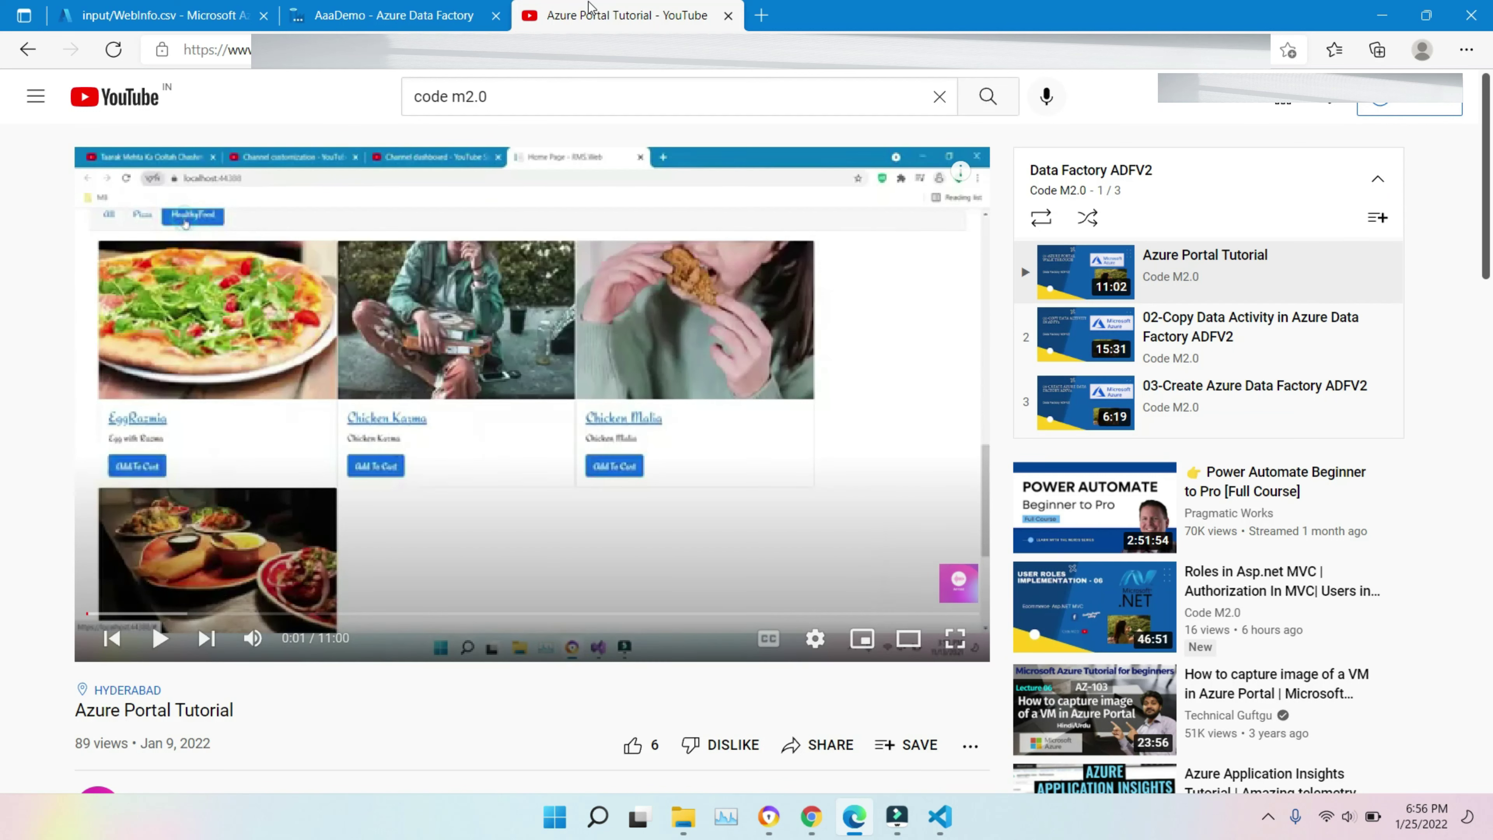
left_click(452, 9)
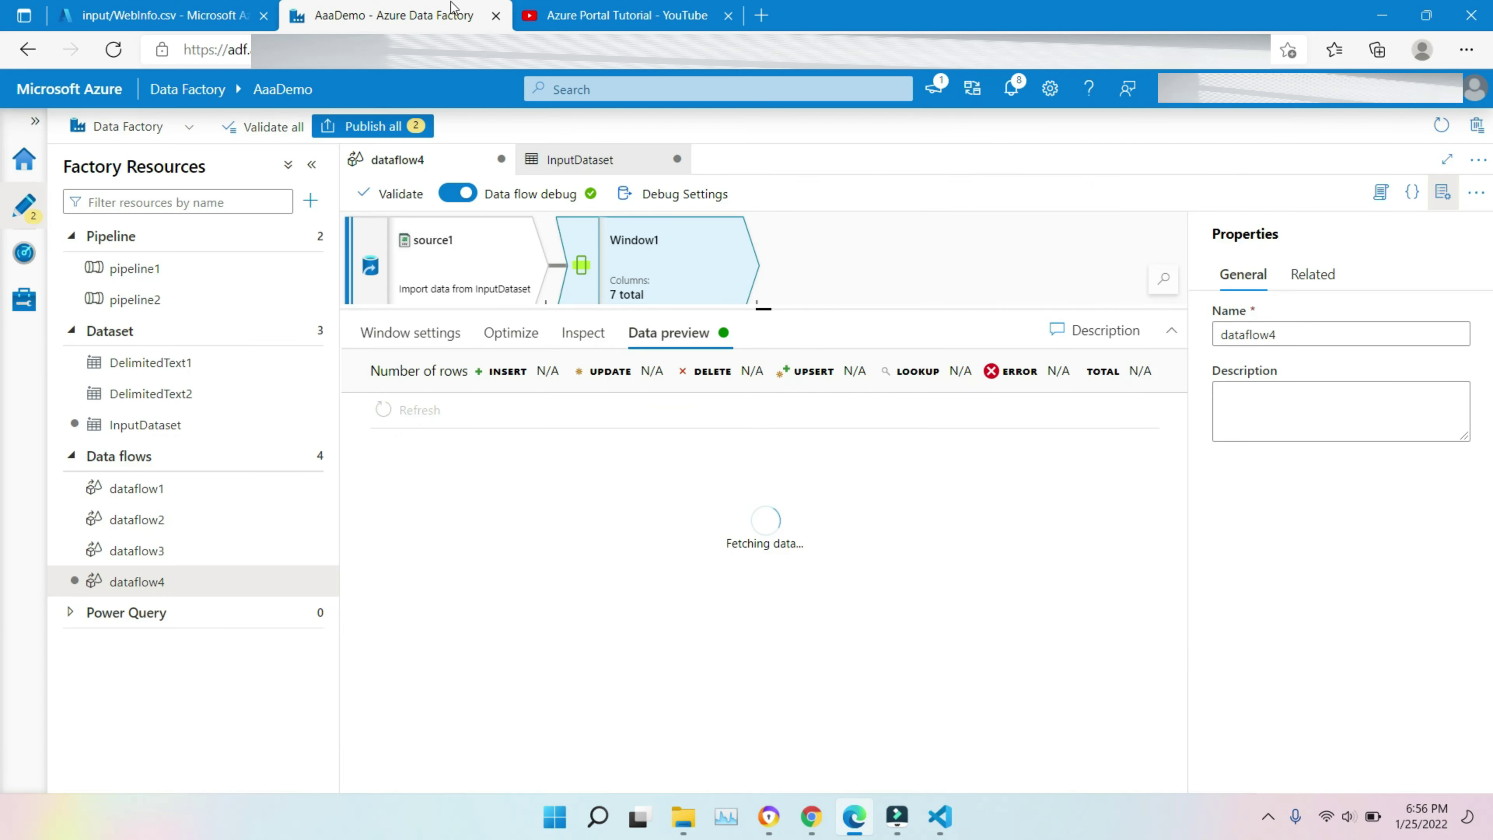
left_click(683, 816)
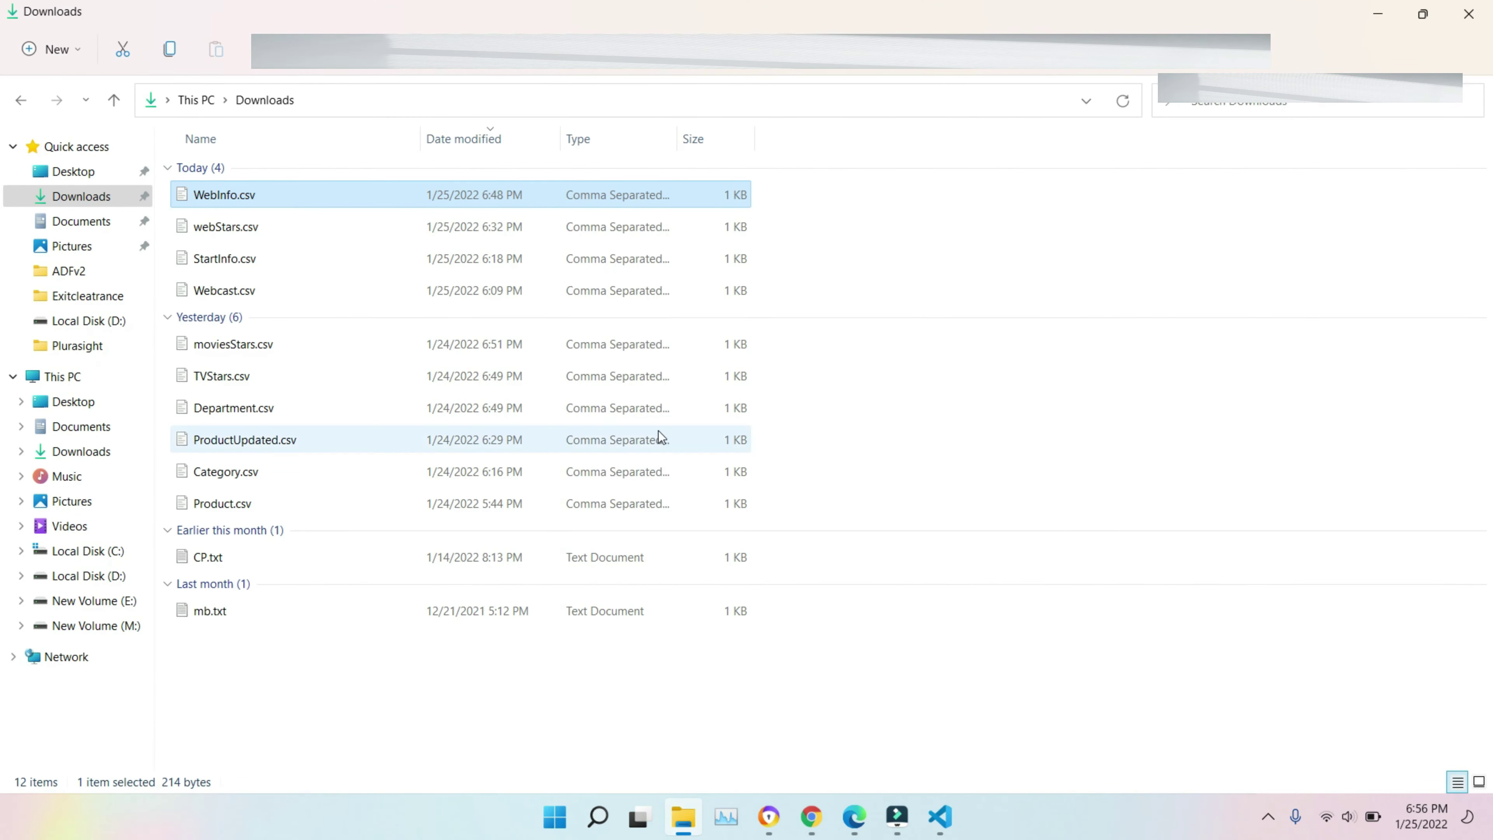
left_click(68, 271)
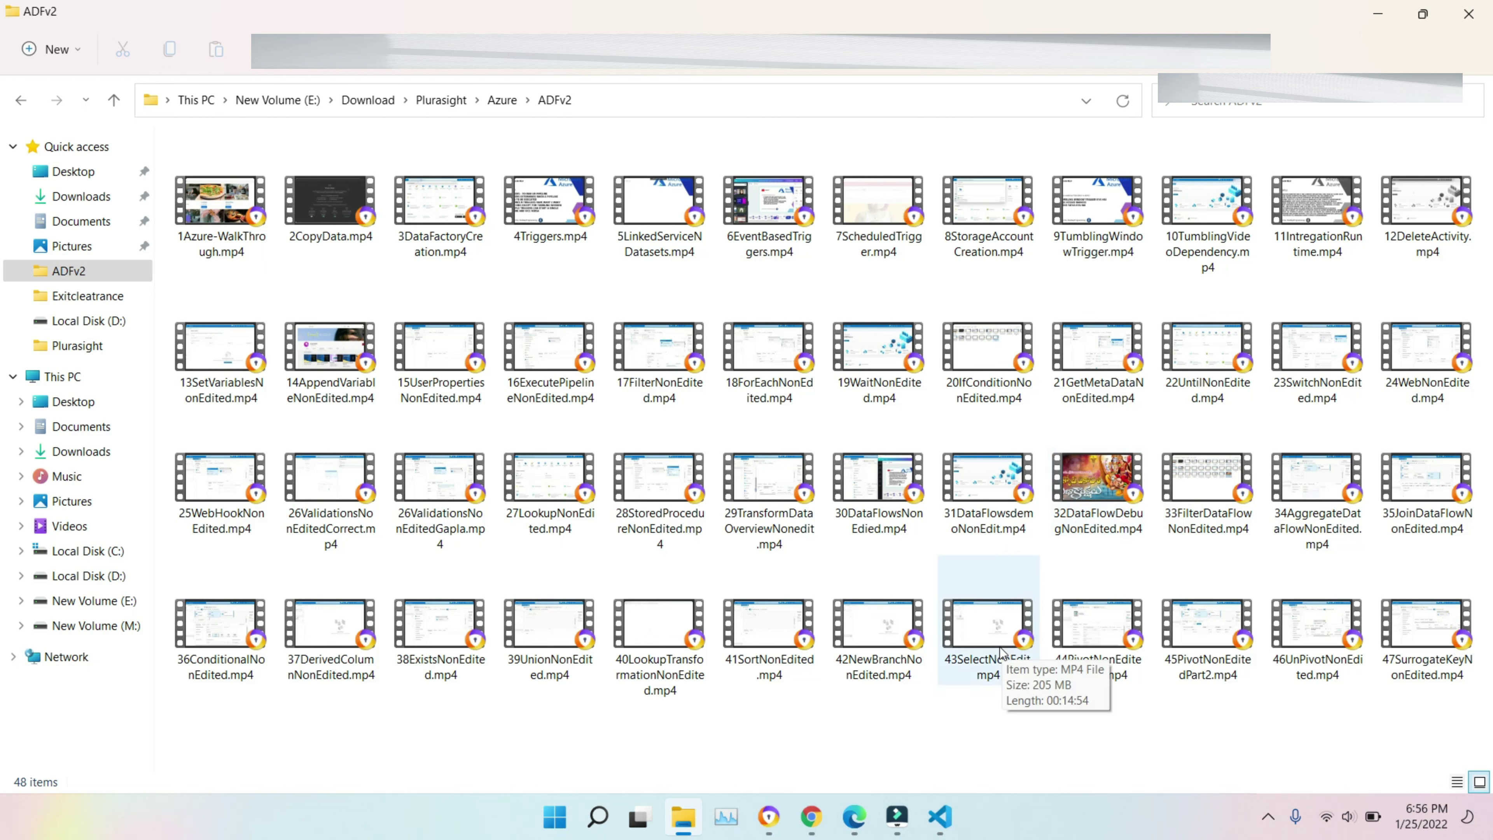
left_click(863, 819)
Compare the Salary, Department and AvgSalary values row by row in the Window1 data preview
left_click_drag(908, 667, 1088, 650)
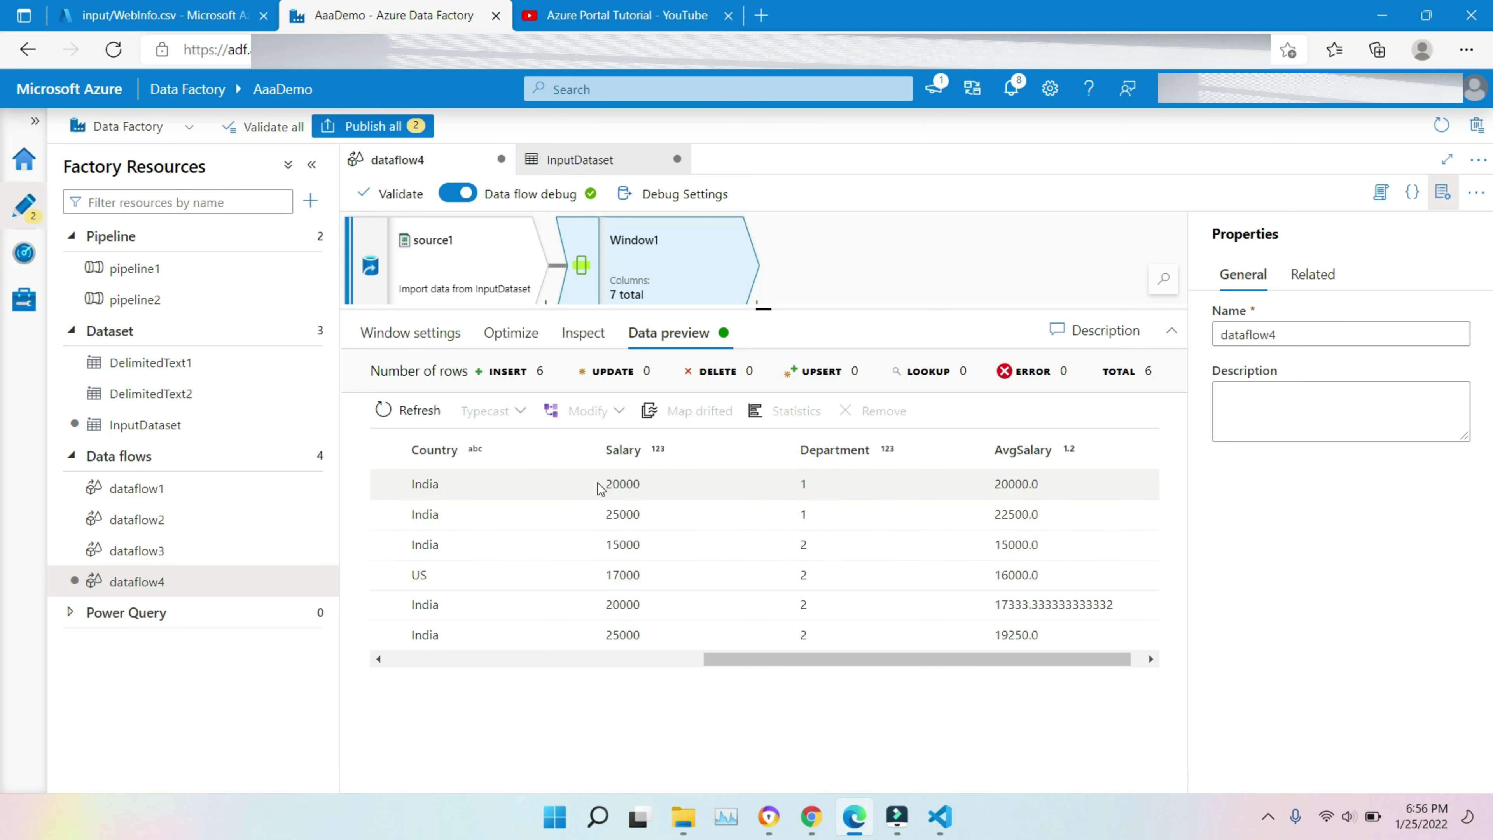
left_click_drag(607, 483, 654, 517)
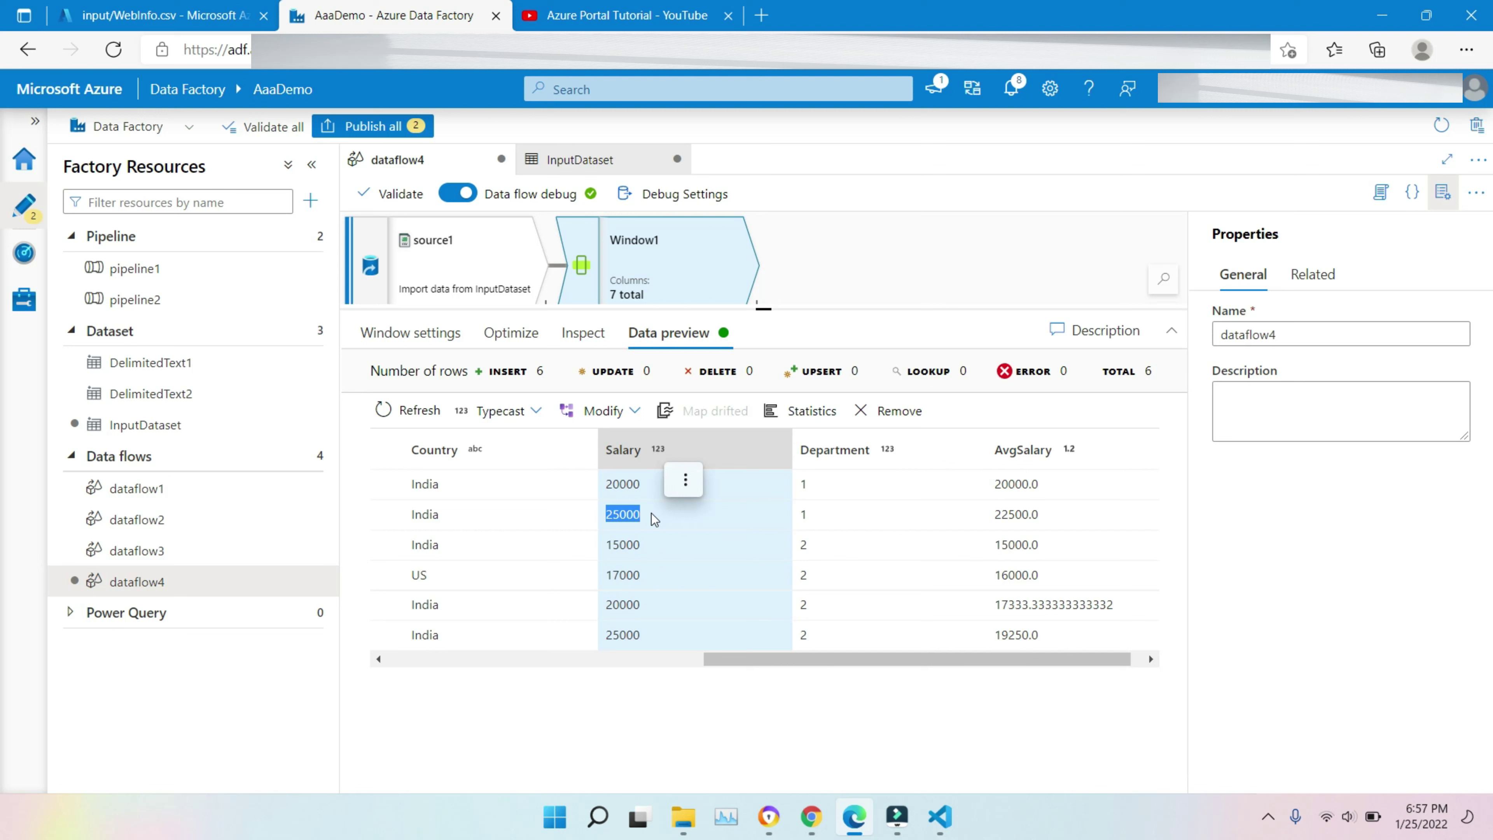
left_click(1006, 512)
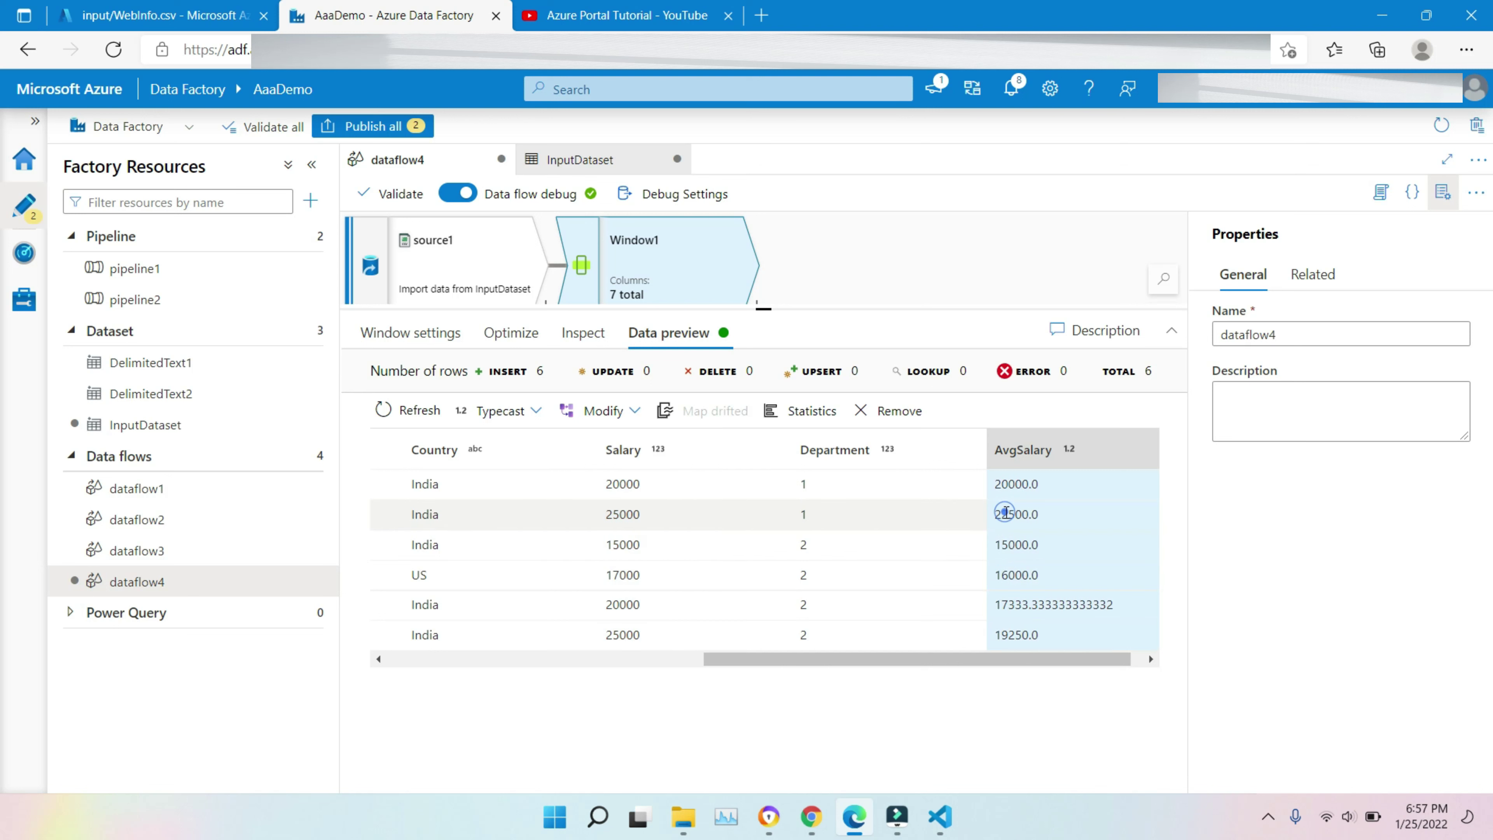
double_click(622, 483)
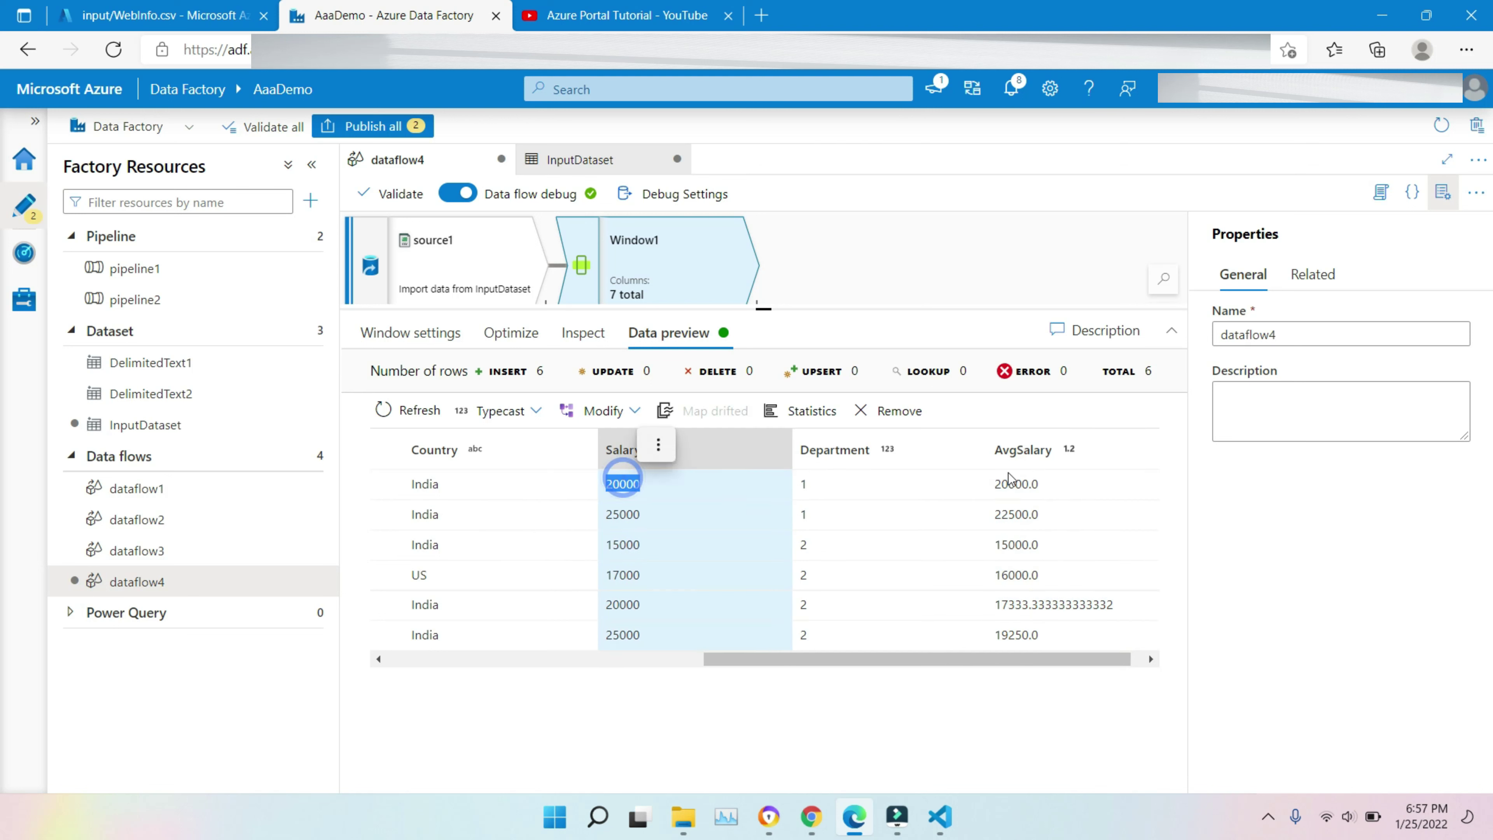
double_click(1014, 483)
double_click(628, 514)
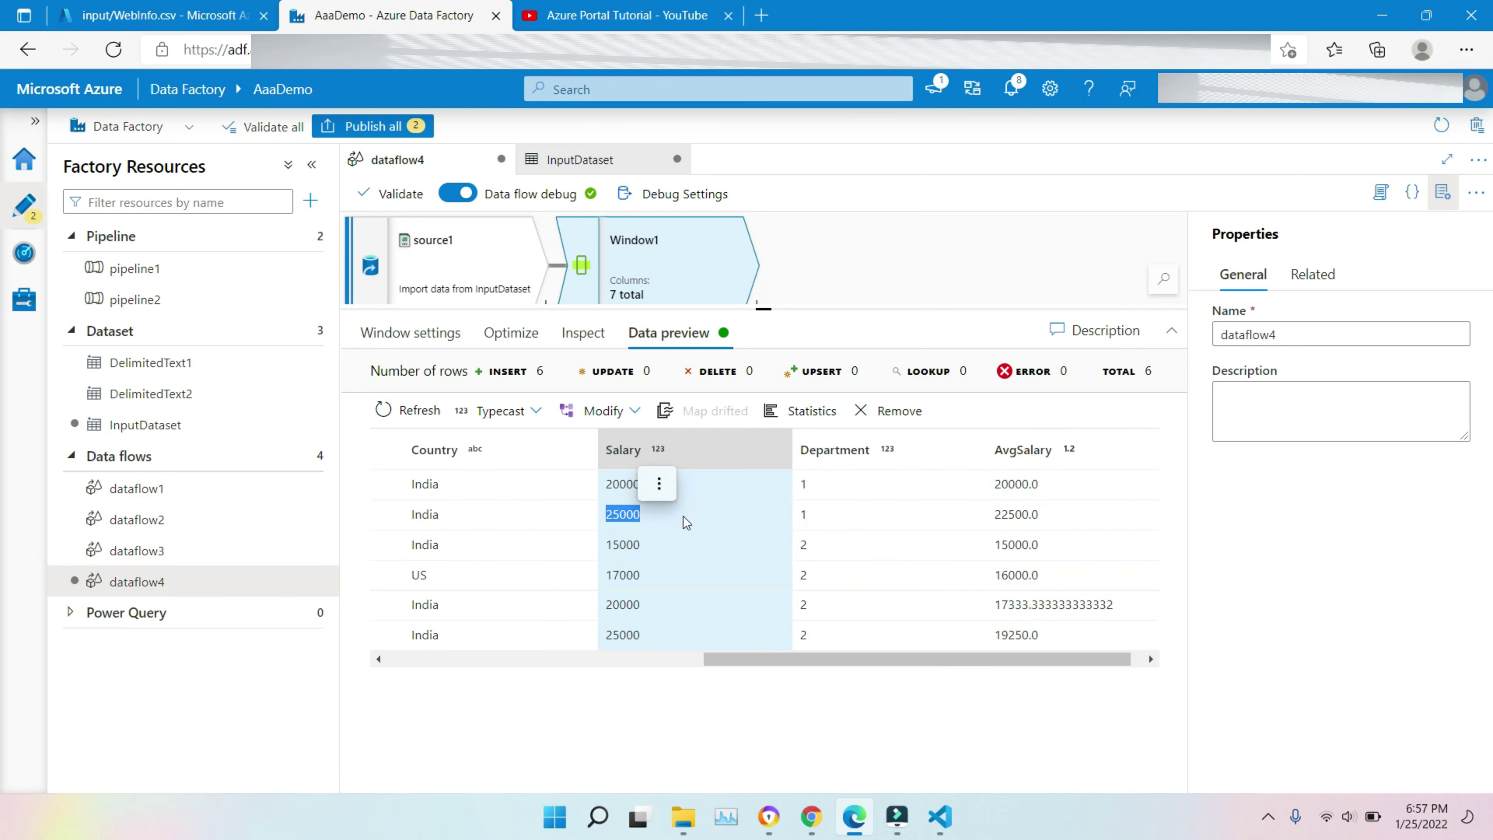
left_click(808, 544)
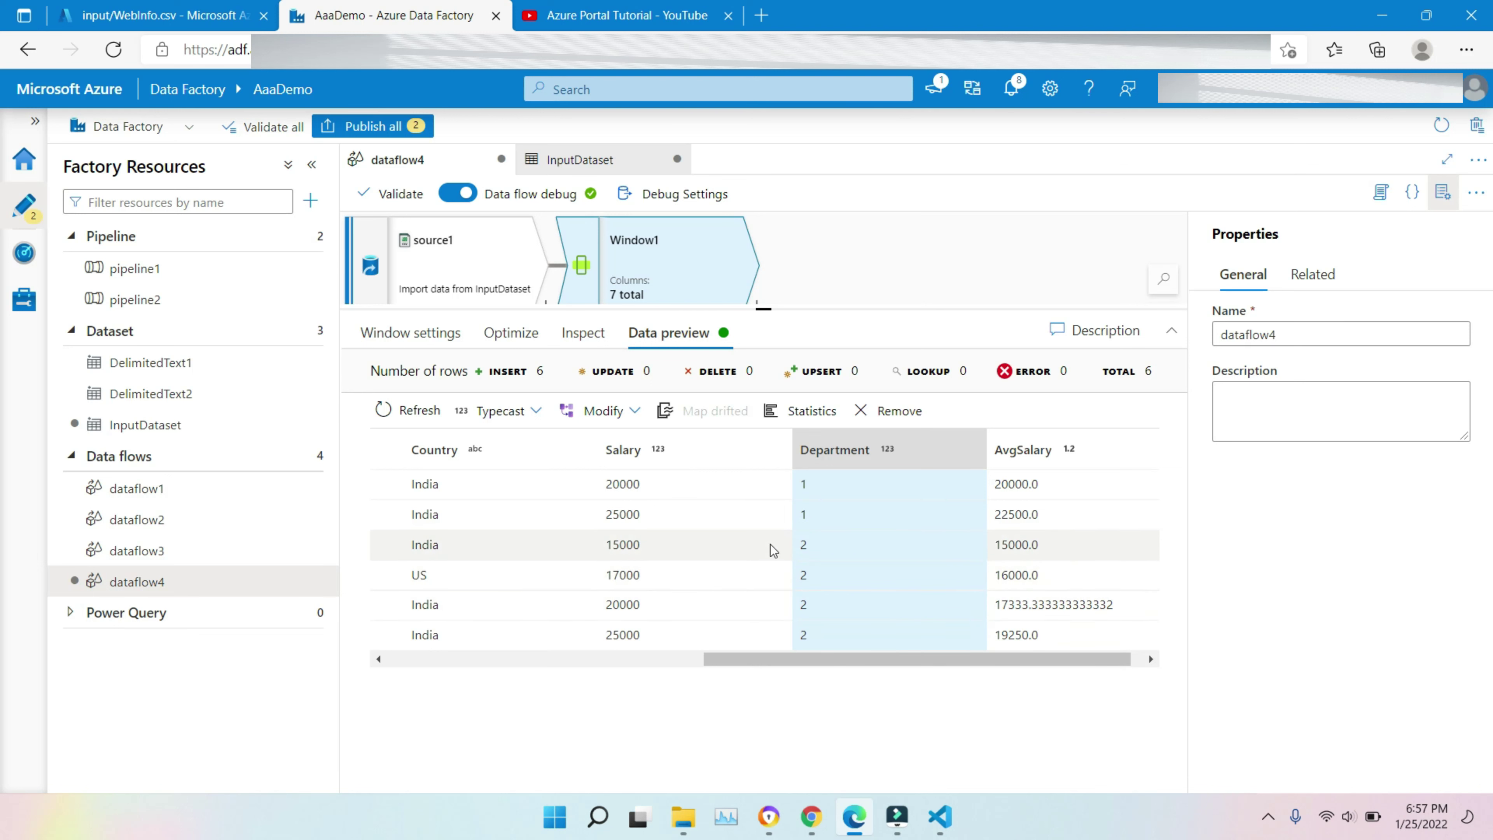
left_click(804, 575)
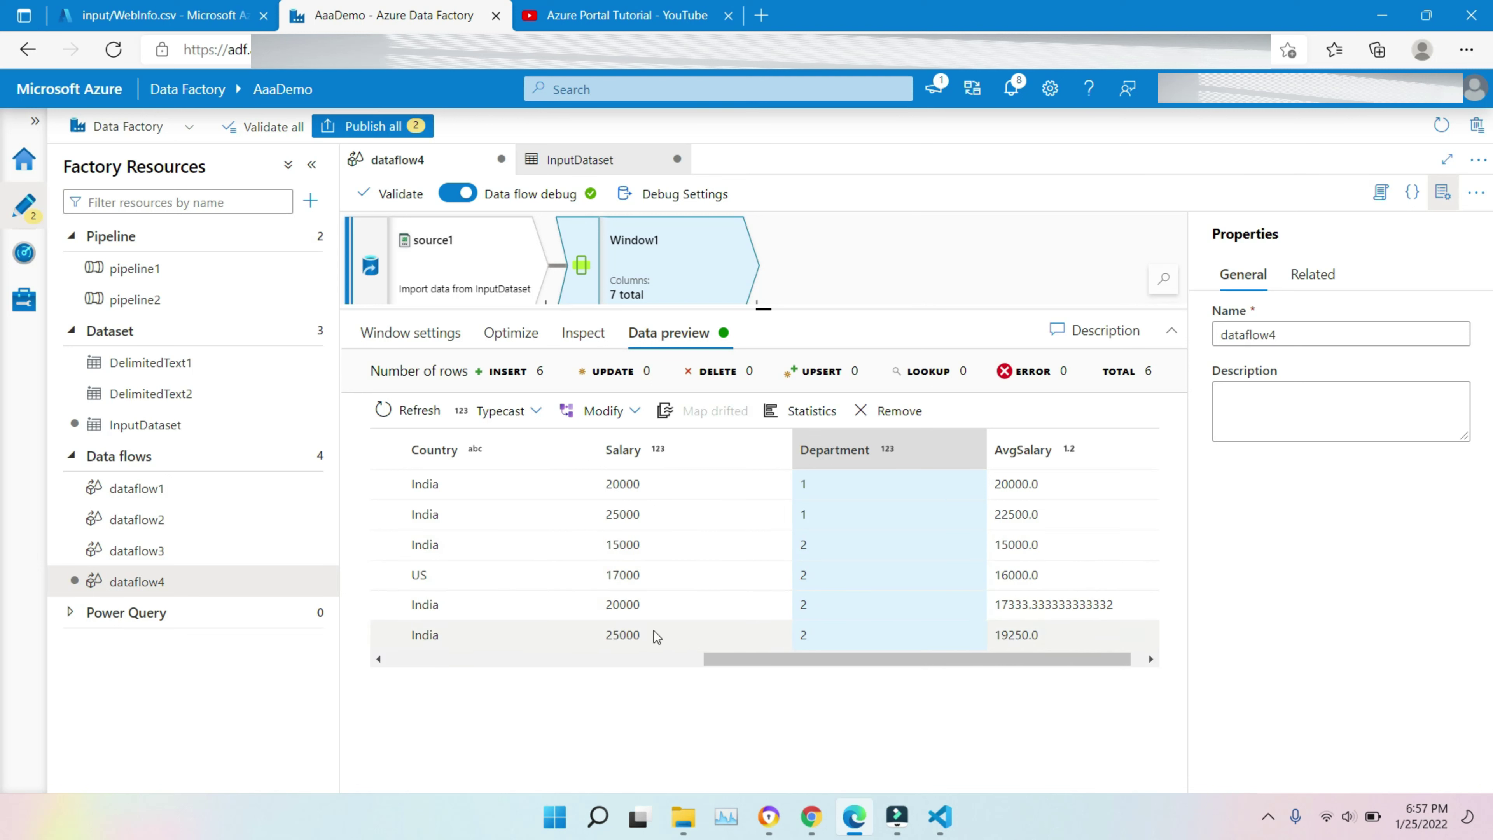
double_click(998, 635)
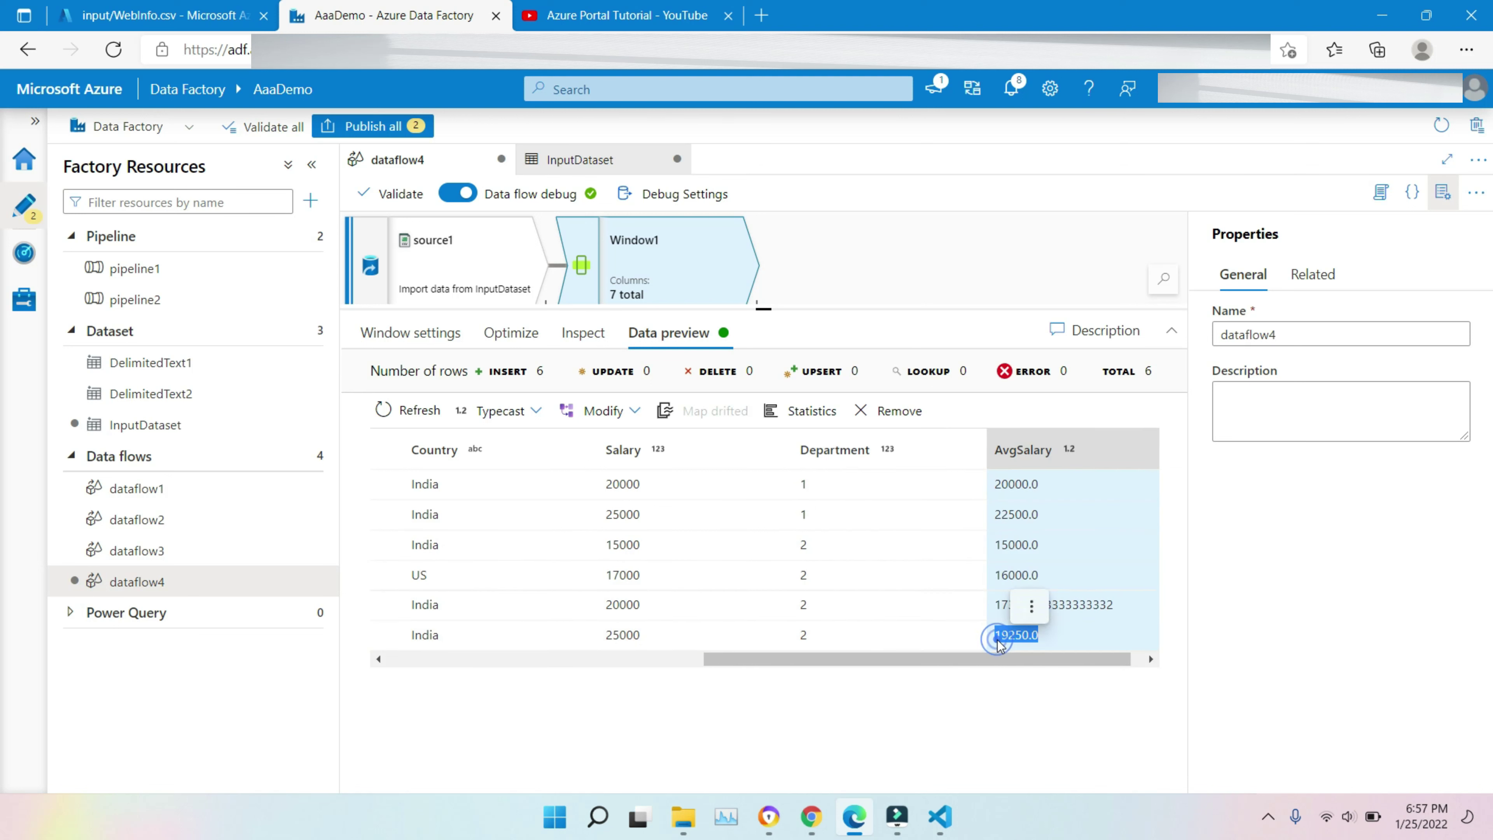
left_click(587, 659)
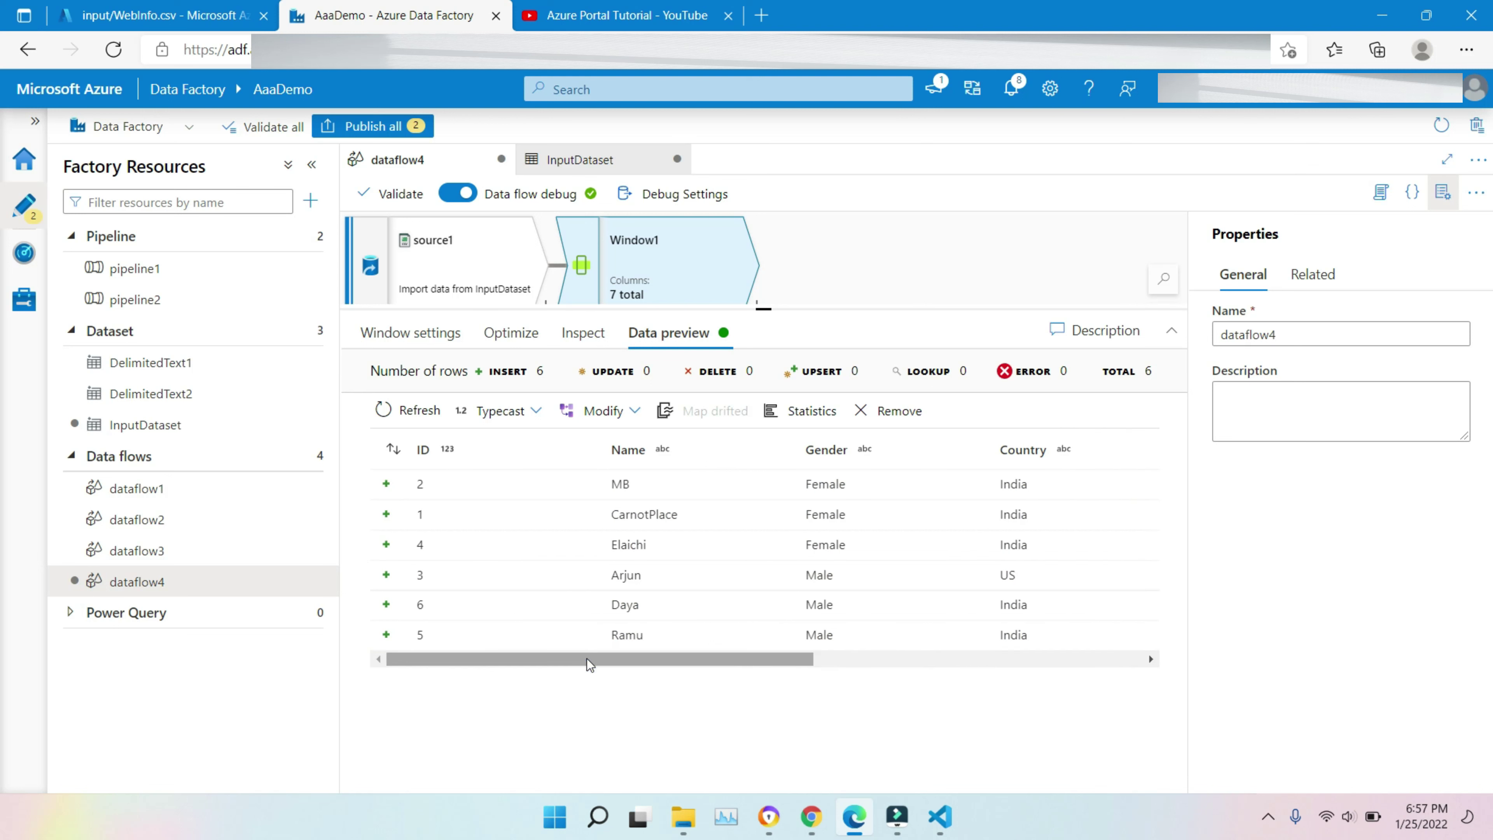
left_click(588, 659)
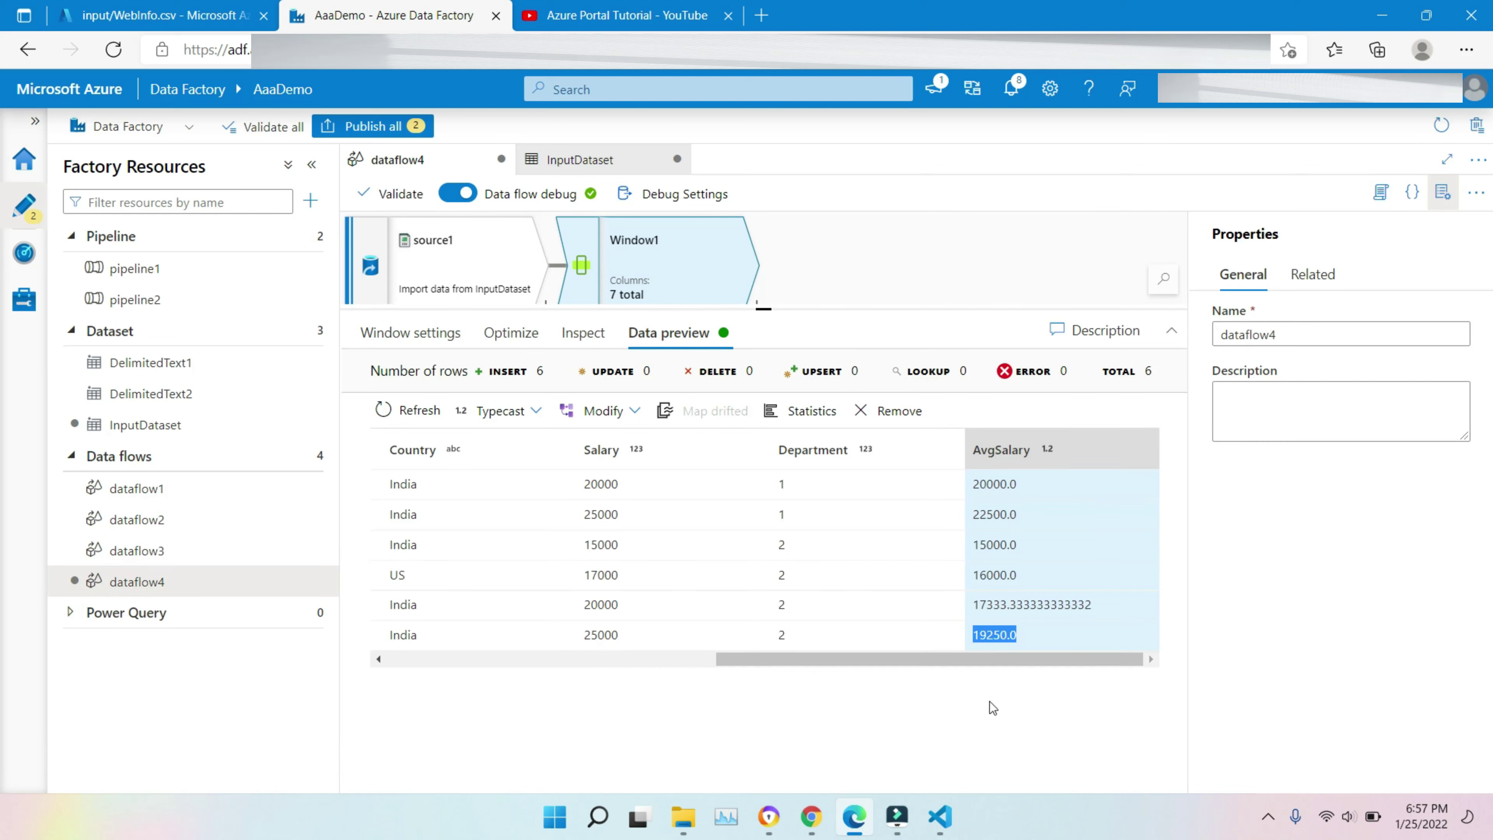
Review the Window1 output schema and partition options, and return to its window settings
left_click(582, 332)
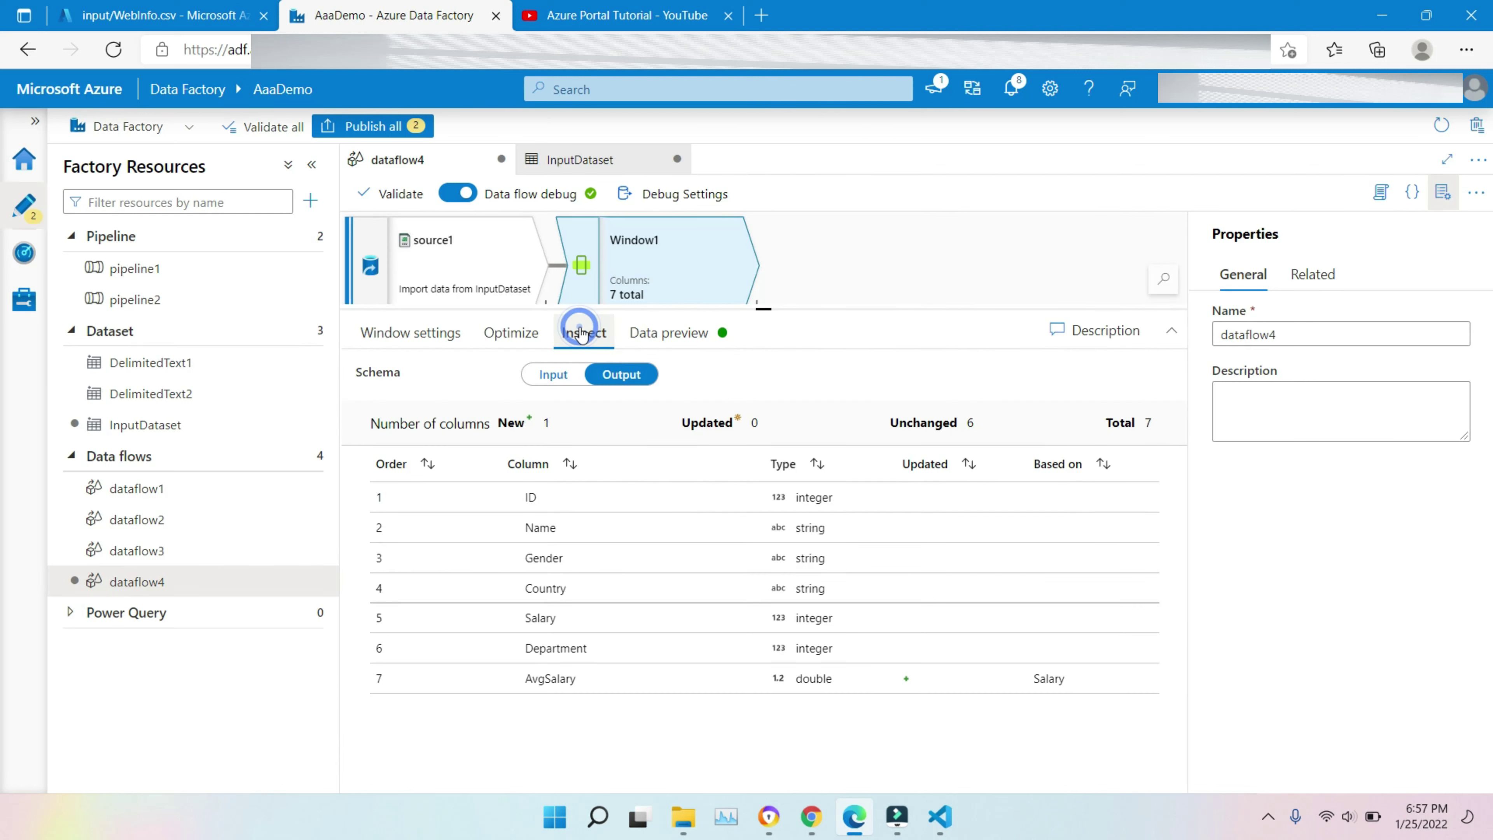
left_click(526, 332)
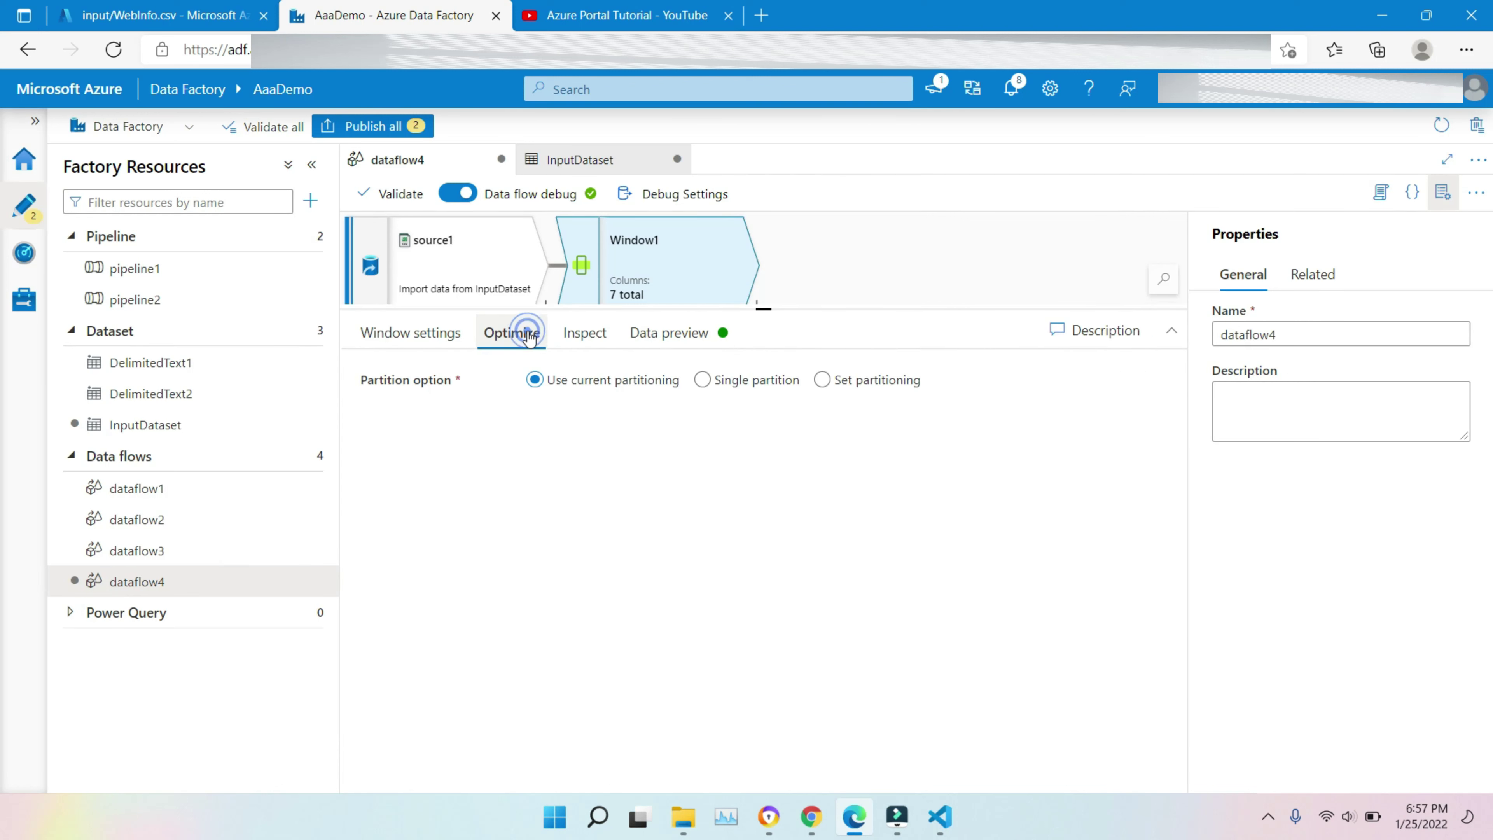
left_click(450, 335)
Open the AvgSalary expression in the expression builder and browse the list of available functions
left_click(875, 604)
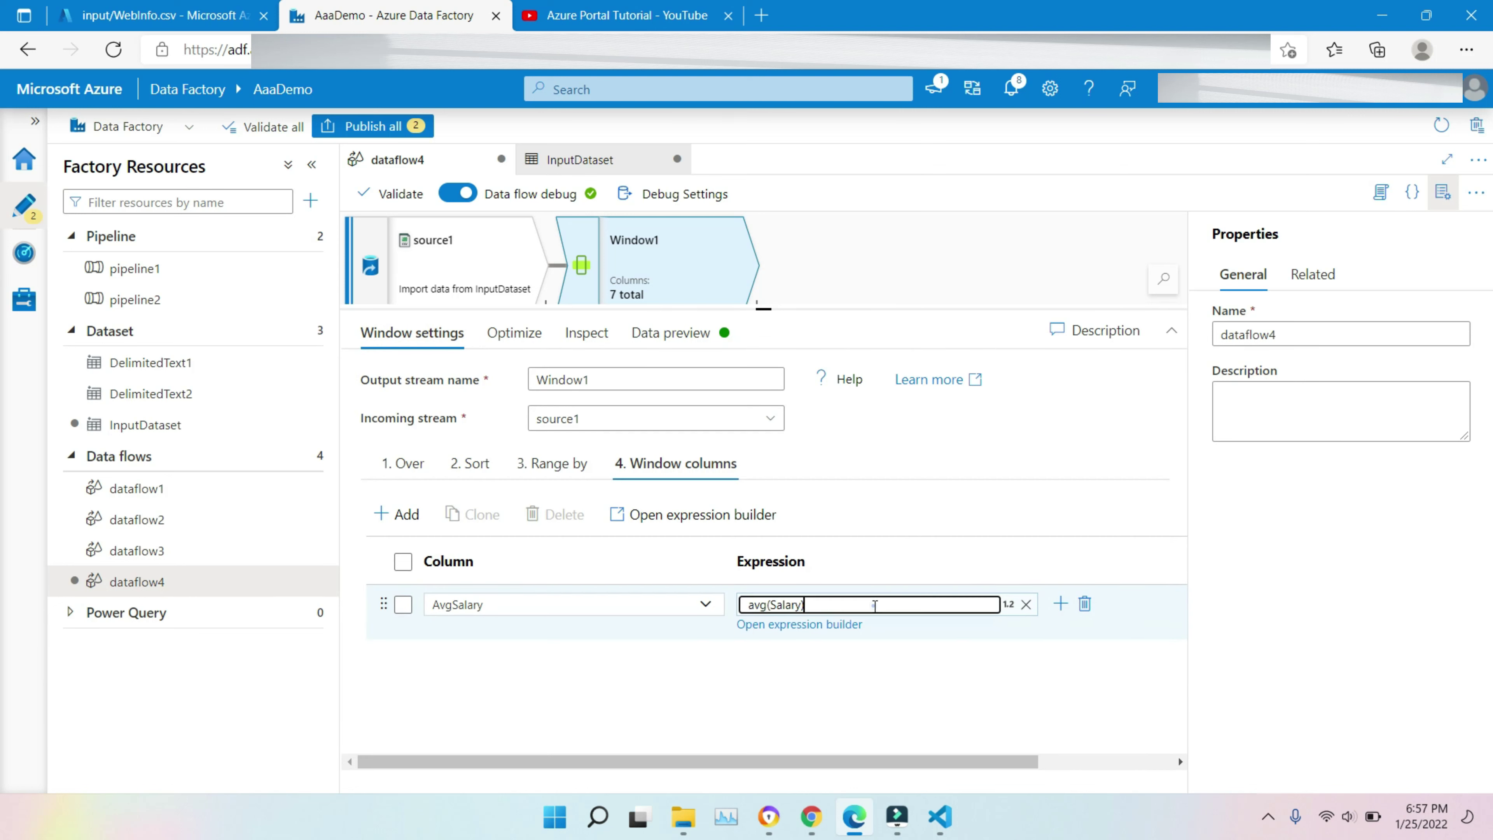
left_click(810, 608)
left_click(959, 604)
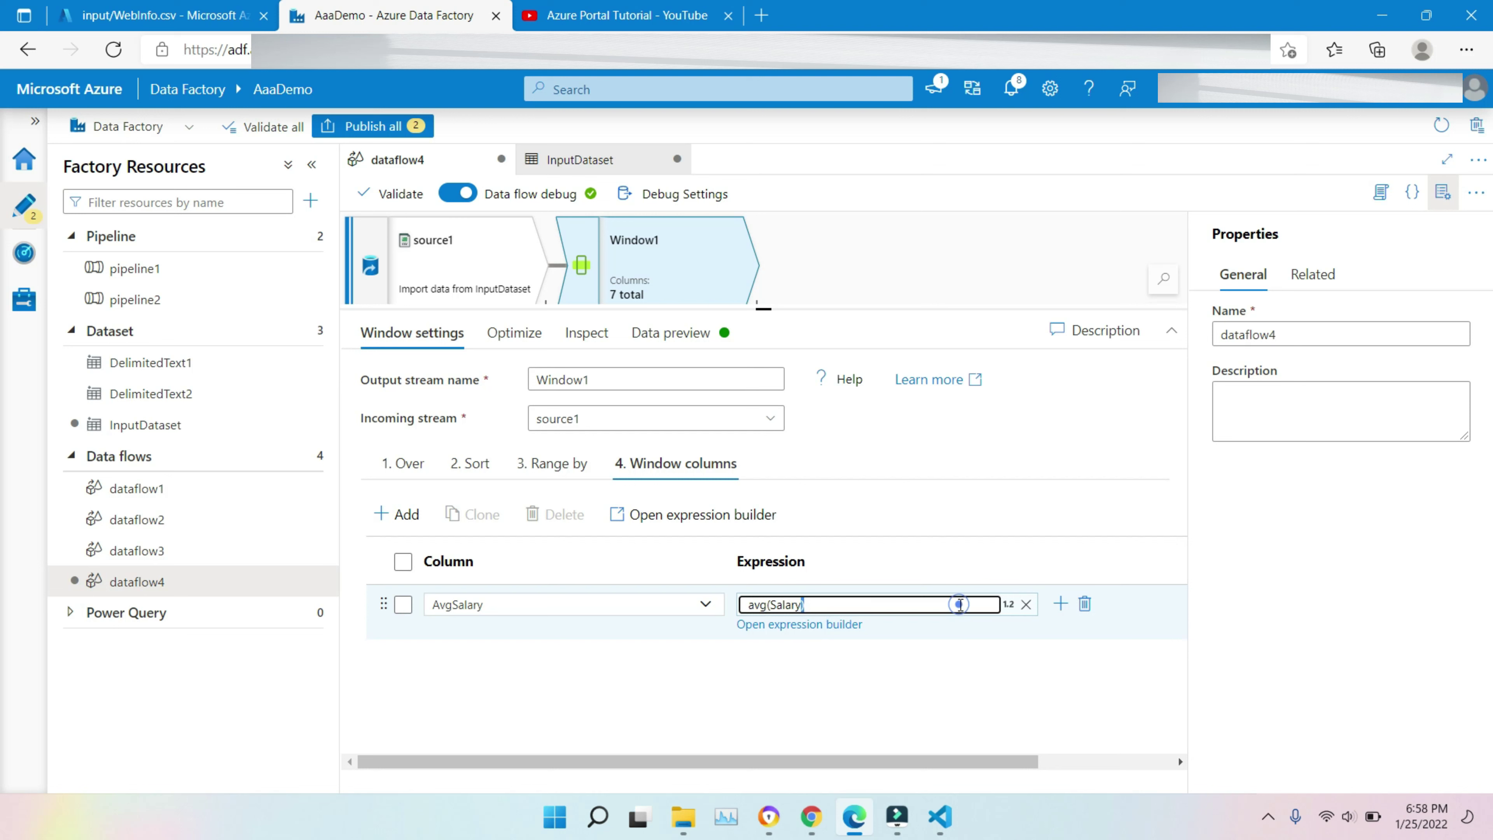
left_click(1007, 603)
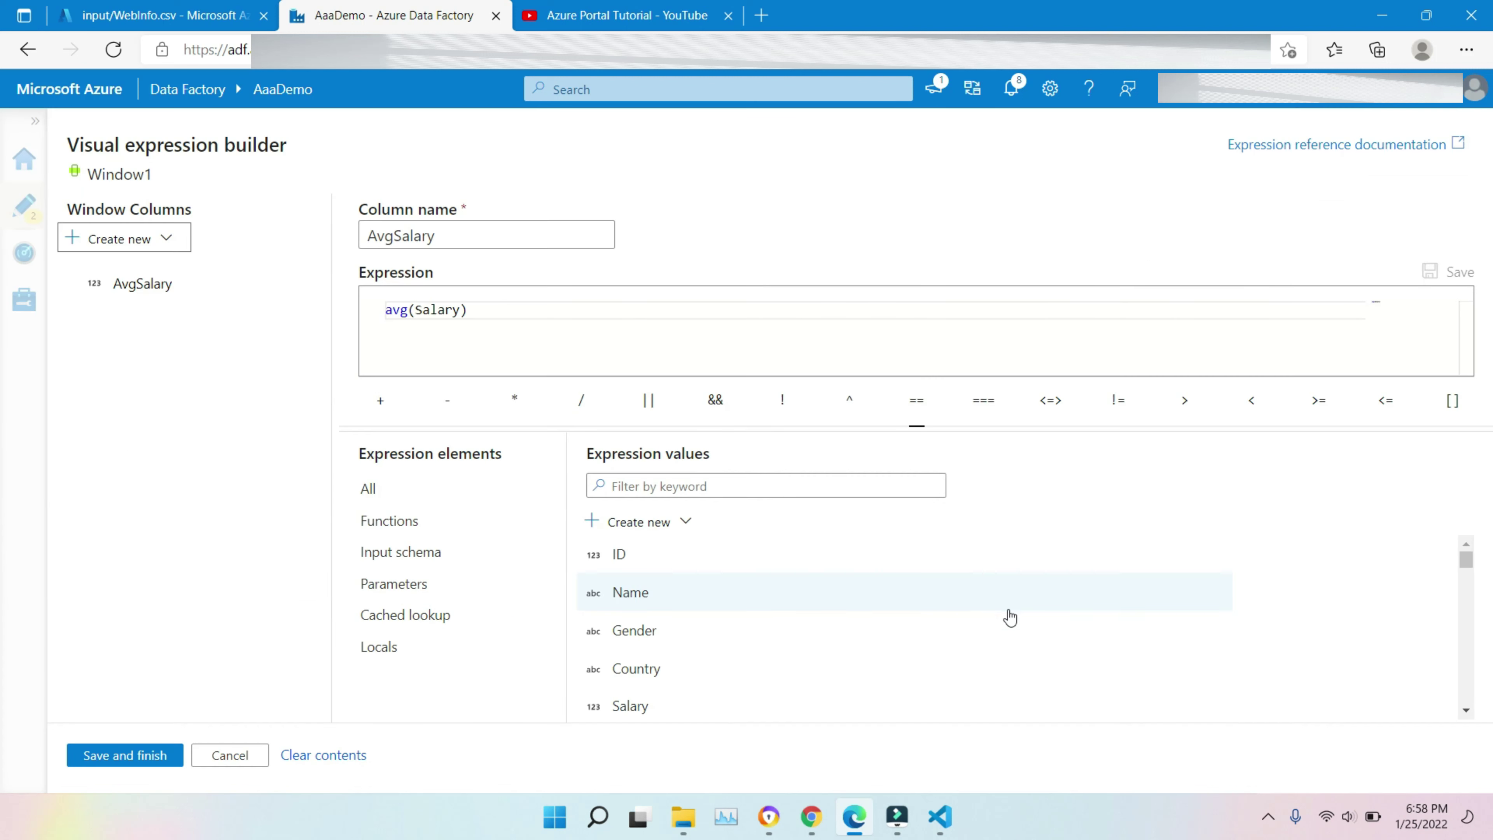
left_click(427, 521)
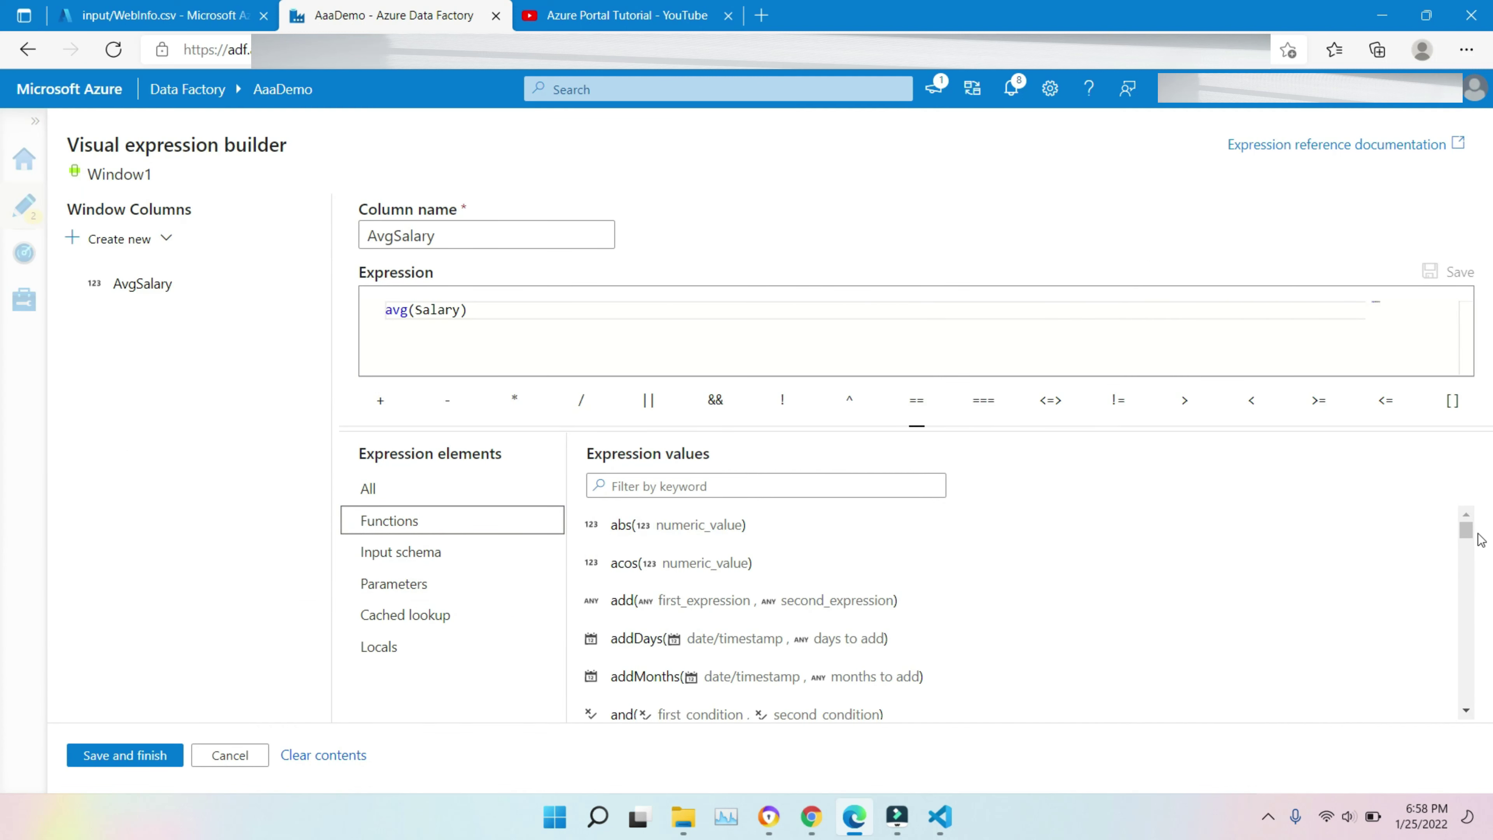
scroll(1467, 538, "down", 3)
left_click_drag(1469, 540, 1471, 685)
Search the expression functions for sum and count, clearing the keyword filter after each search
left_click(672, 487)
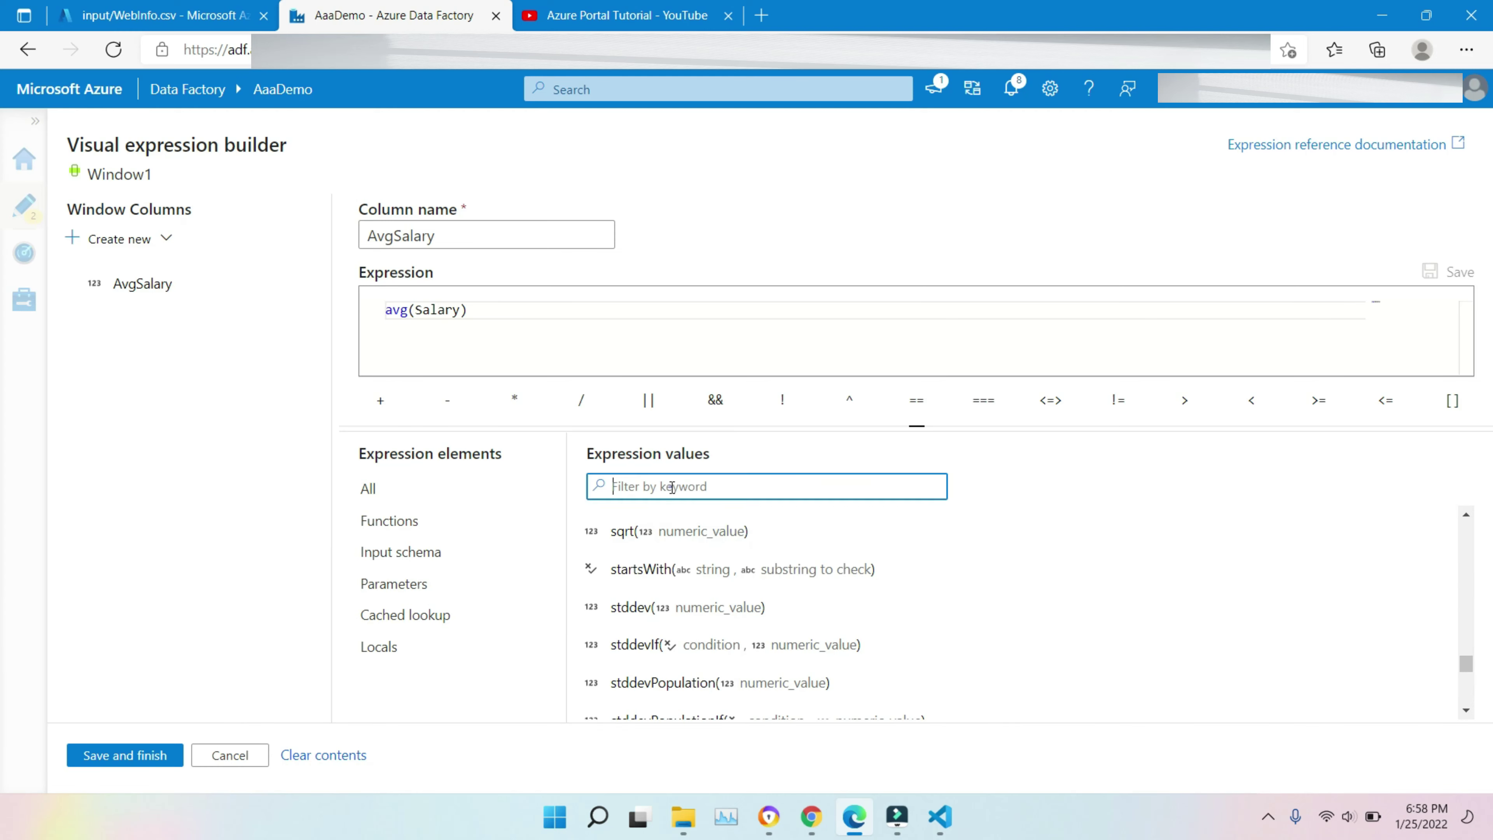
type("sum")
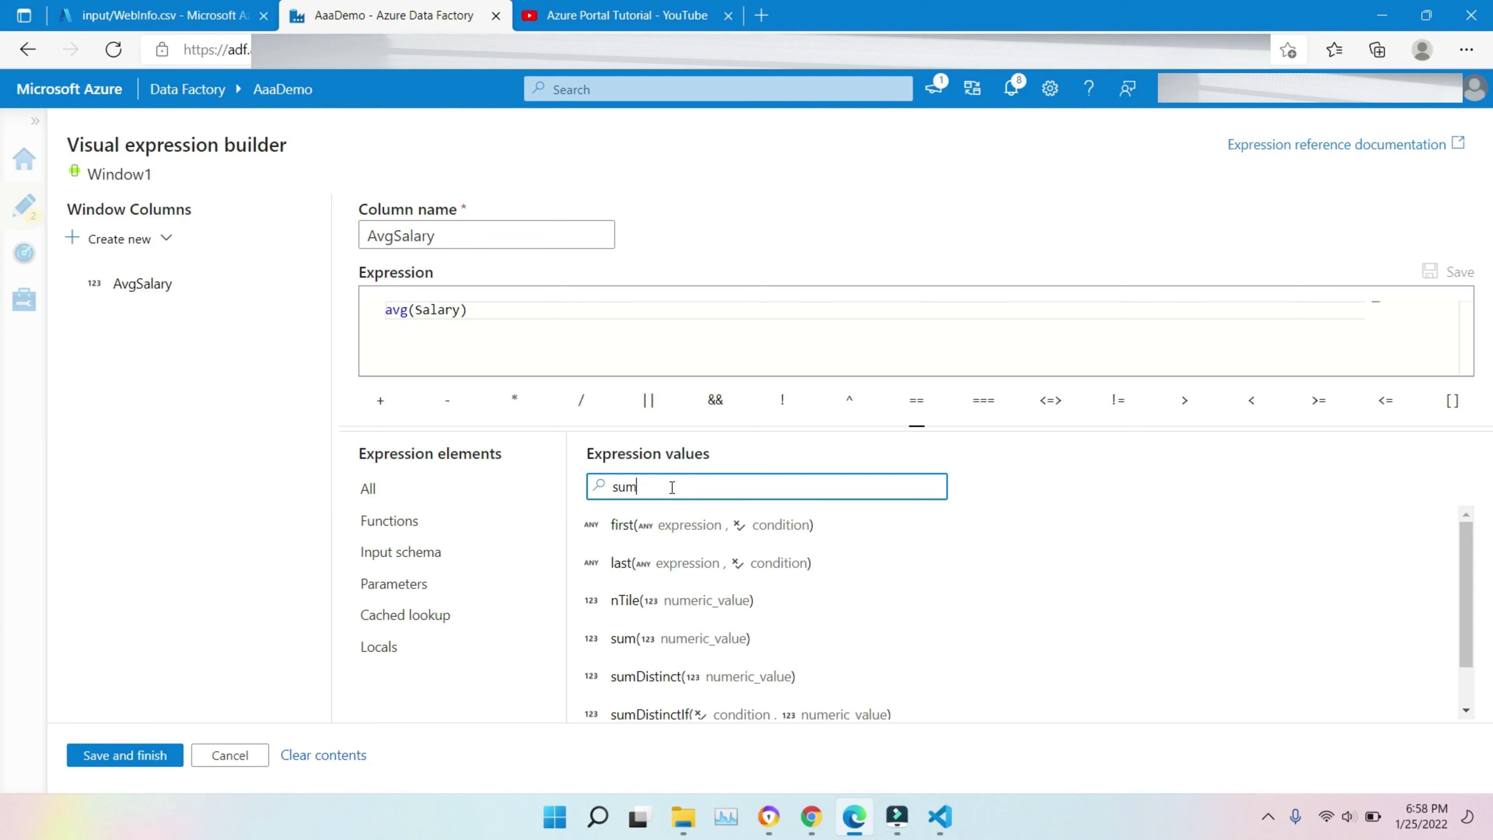
key("BackSpace")
key("BackSpace")
key("BackSpace")
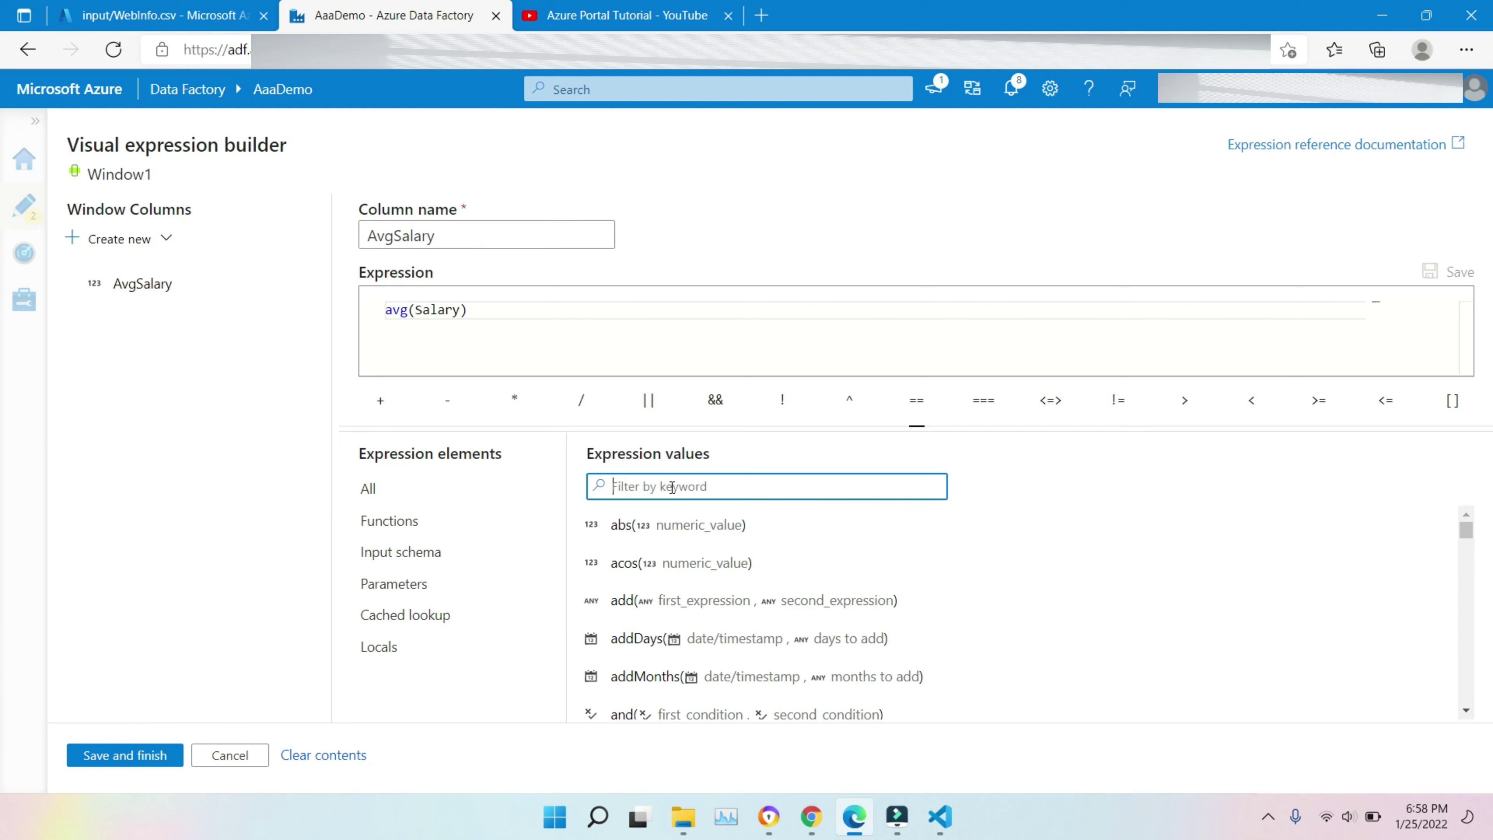
type("count")
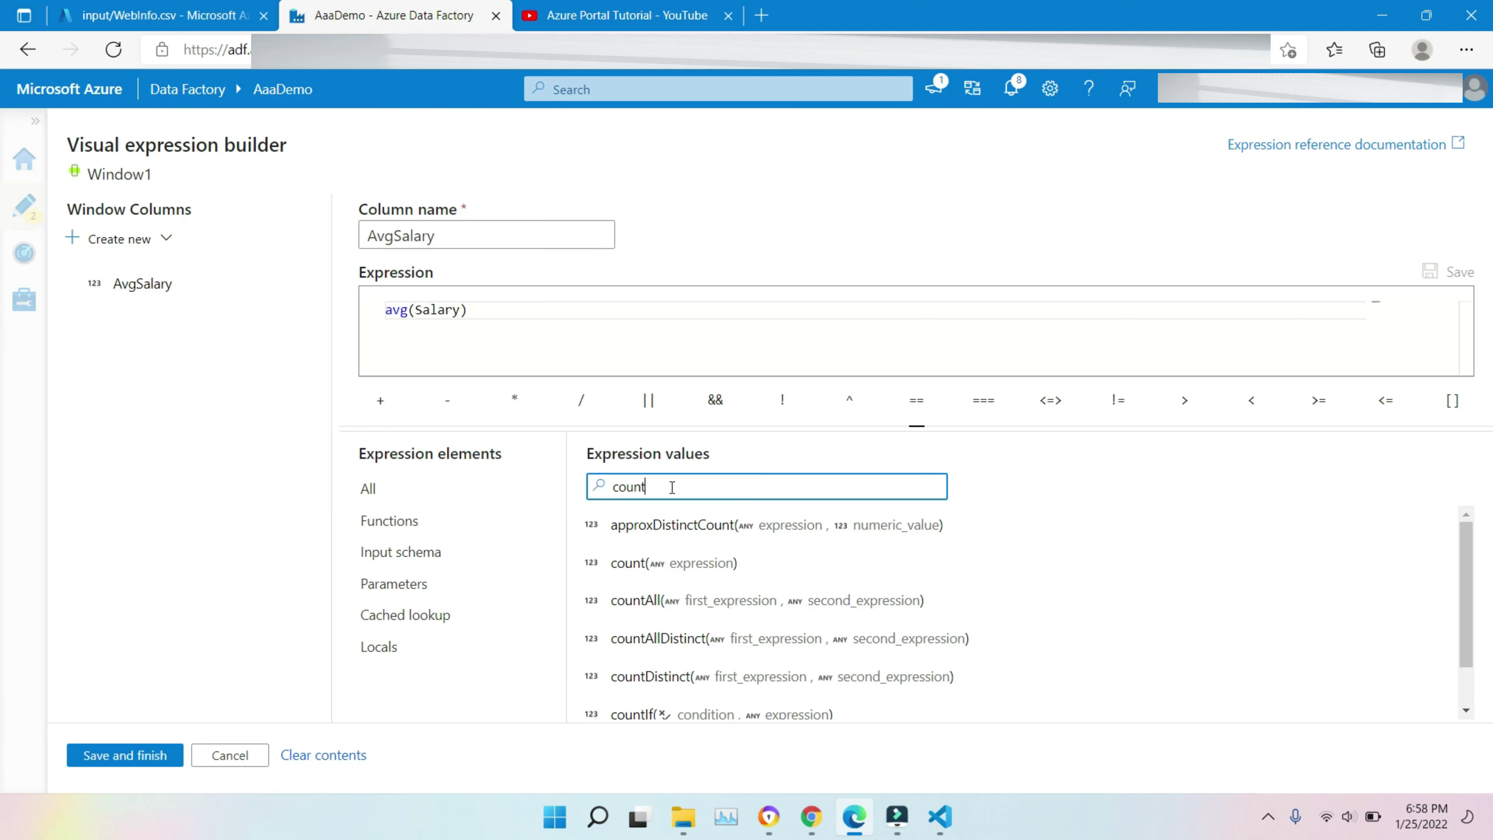
key("BackSpace")
key("BackSpace")
key("BackSpace")
key("BackSpace")
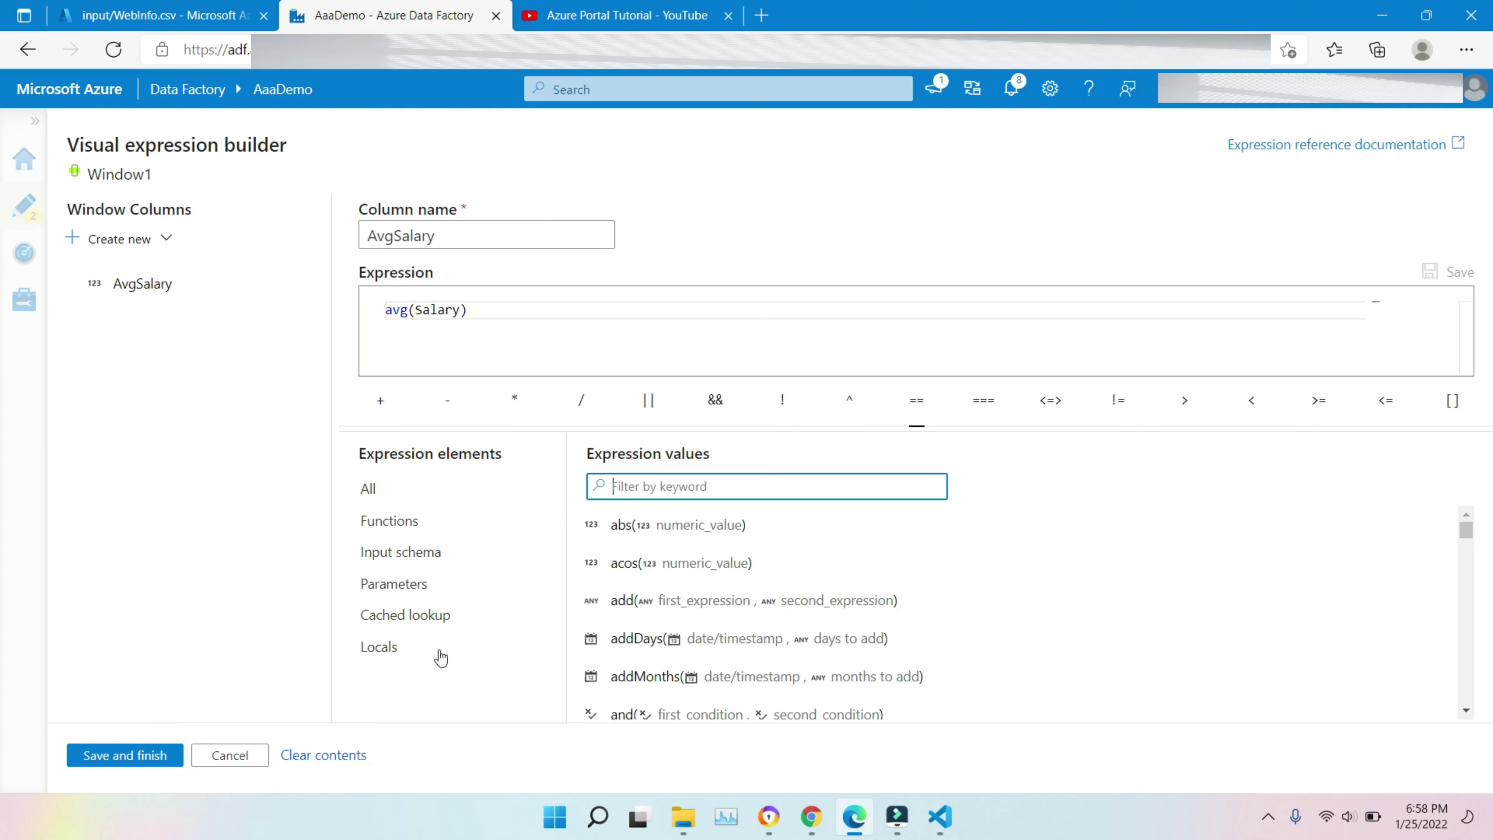
Leave the AvgSalary expression unchanged and add a second window column named DenseRank to Window1
left_click(244, 758)
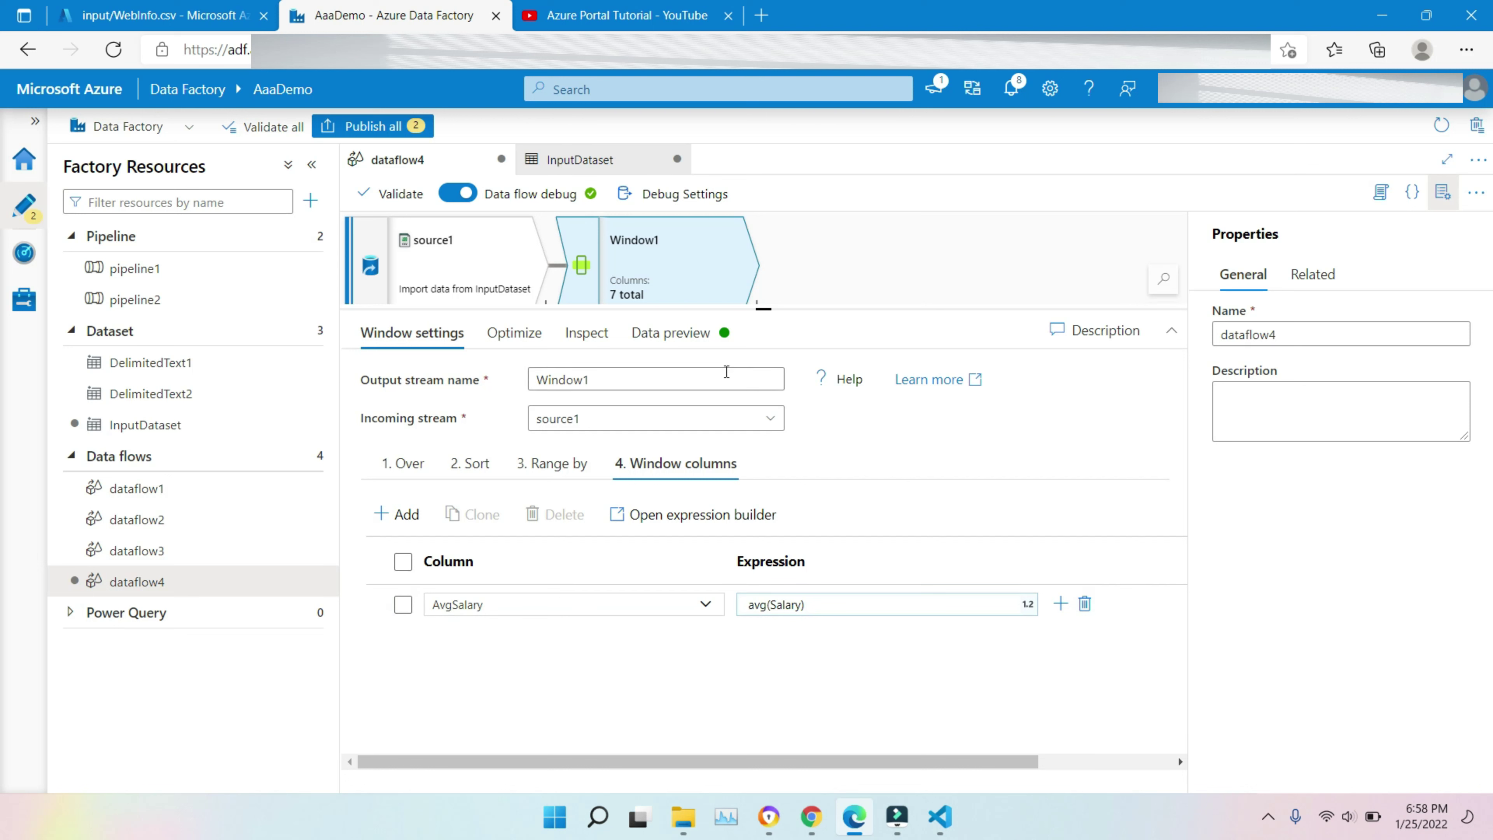
left_click(470, 464)
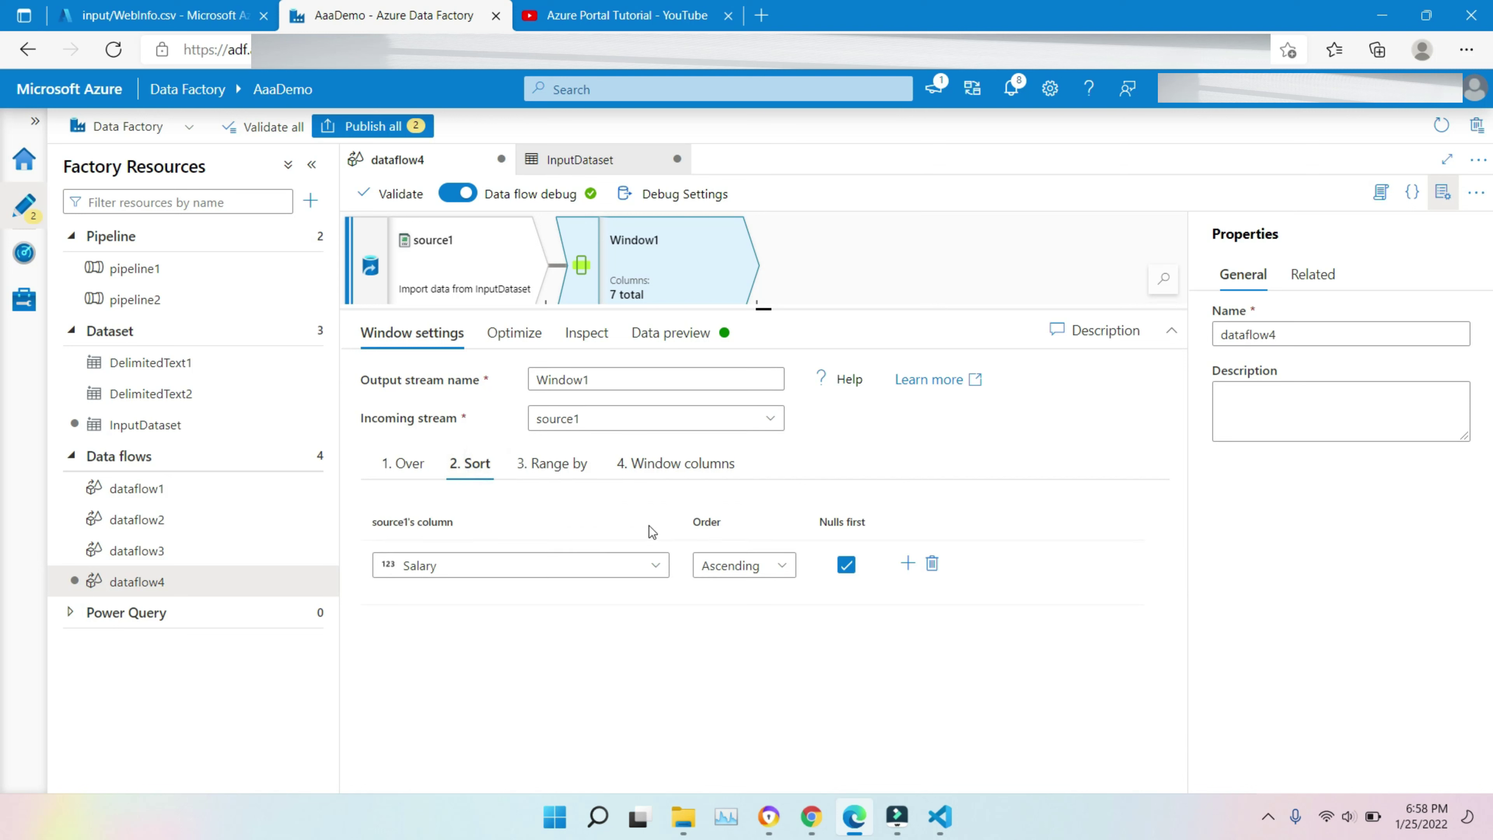
left_click(683, 463)
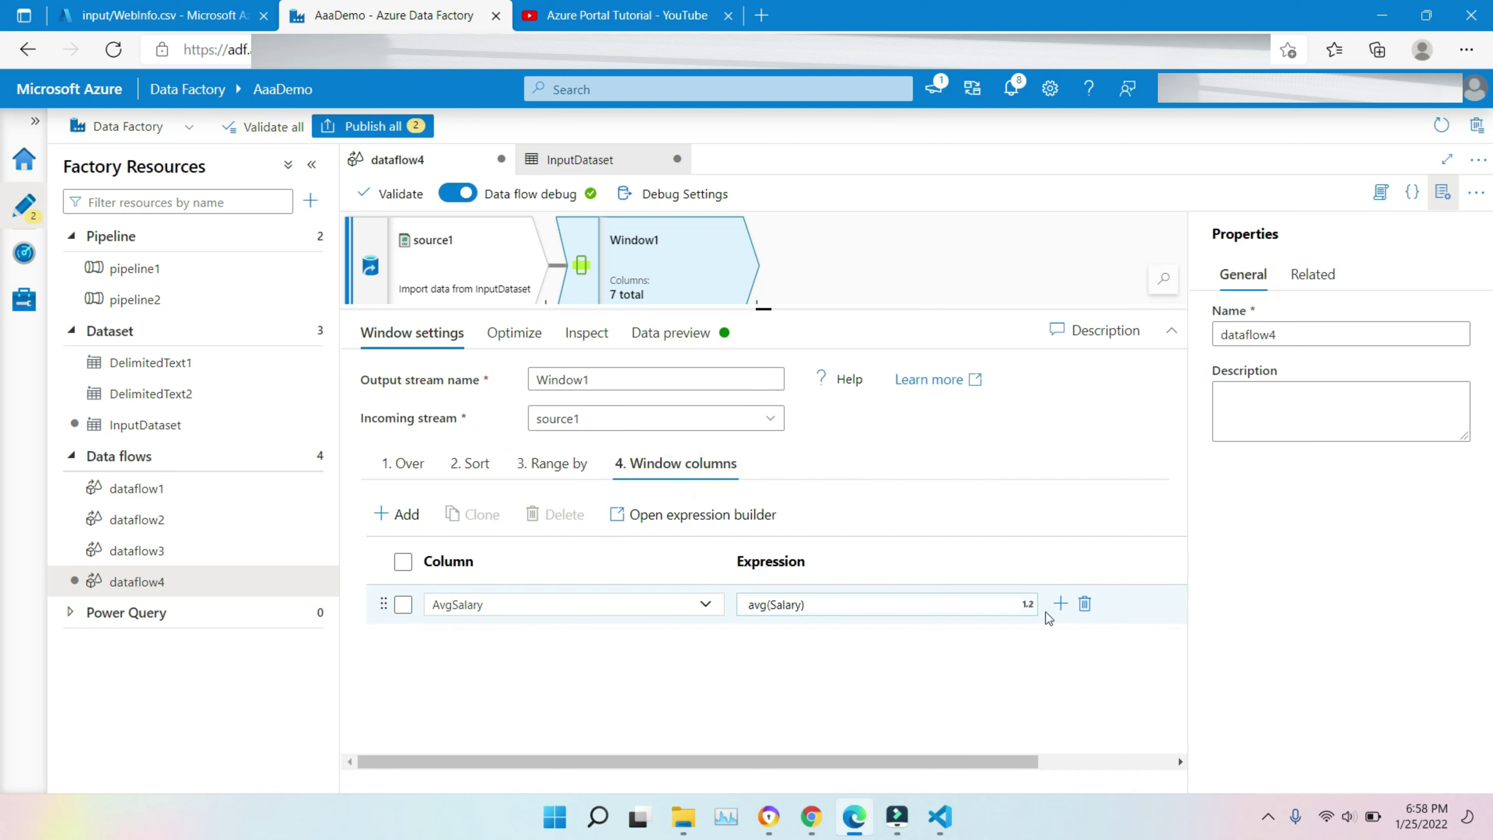
left_click(1059, 604)
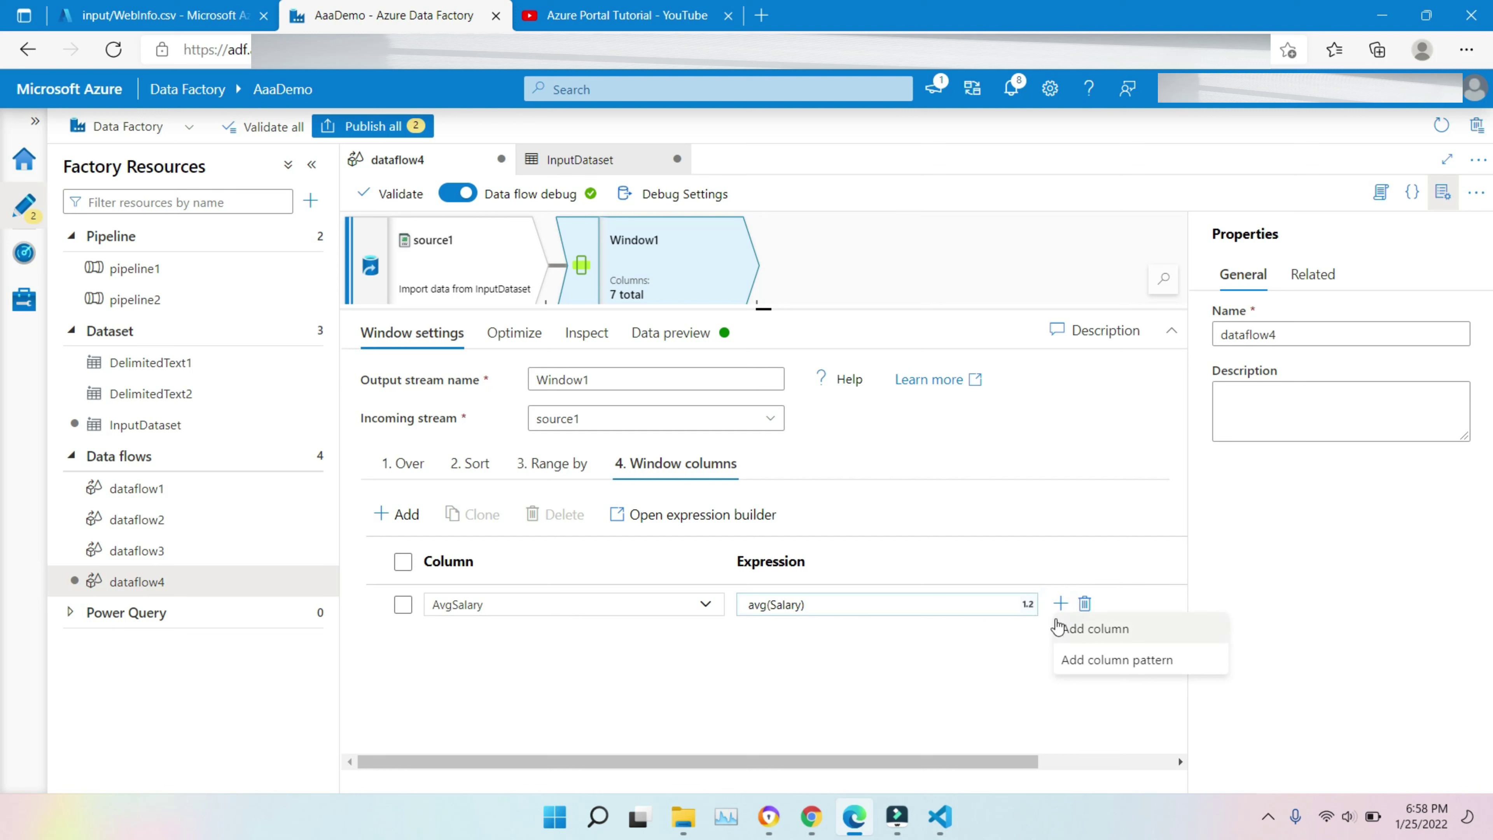
left_click(1071, 626)
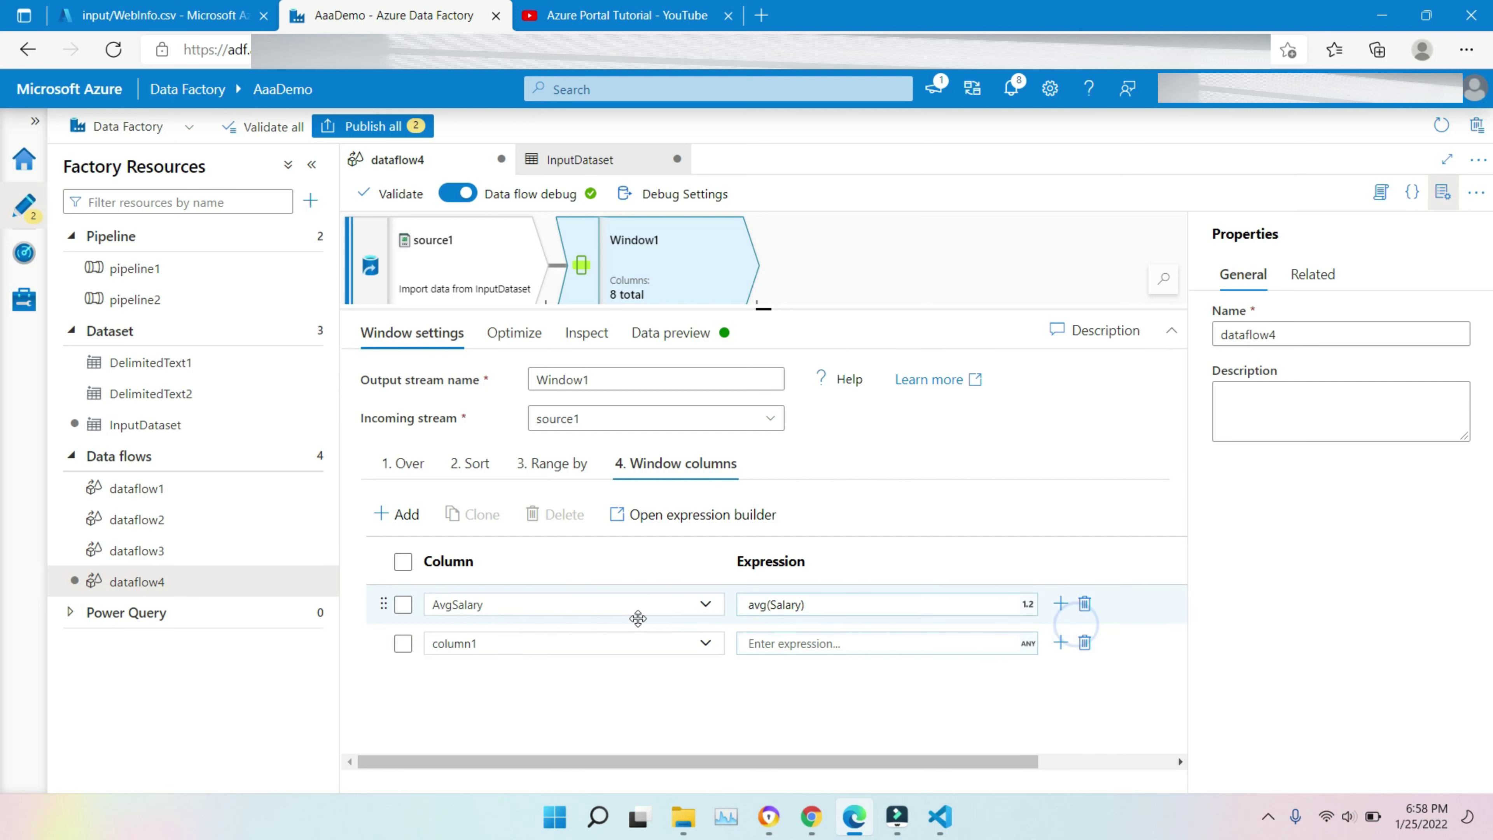
left_click(586, 643)
type("DenseRank")
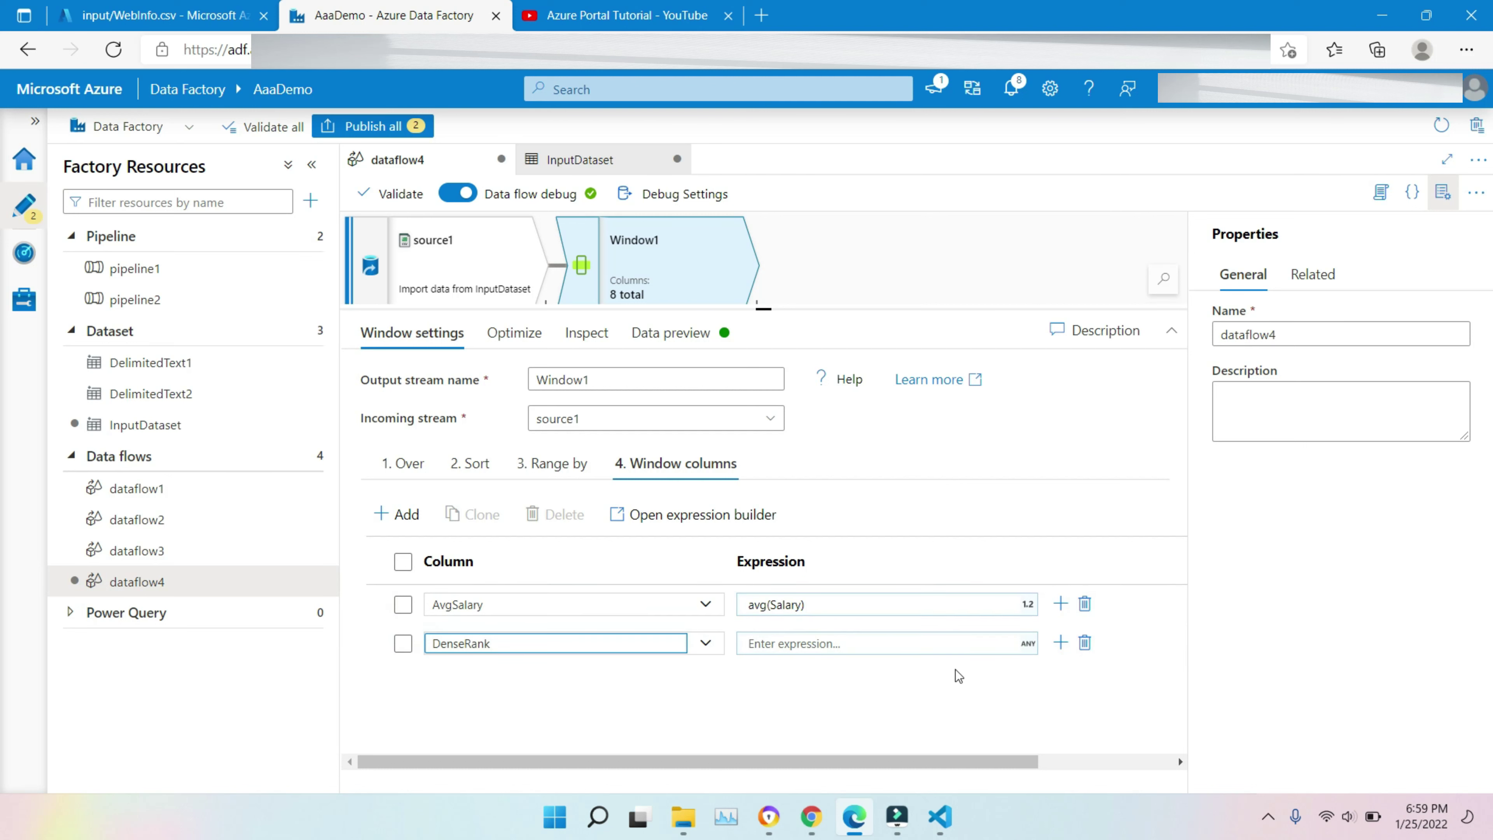
Define the DenseRank column's expression as denseRank() in the expression builder and save it
left_click(1026, 642)
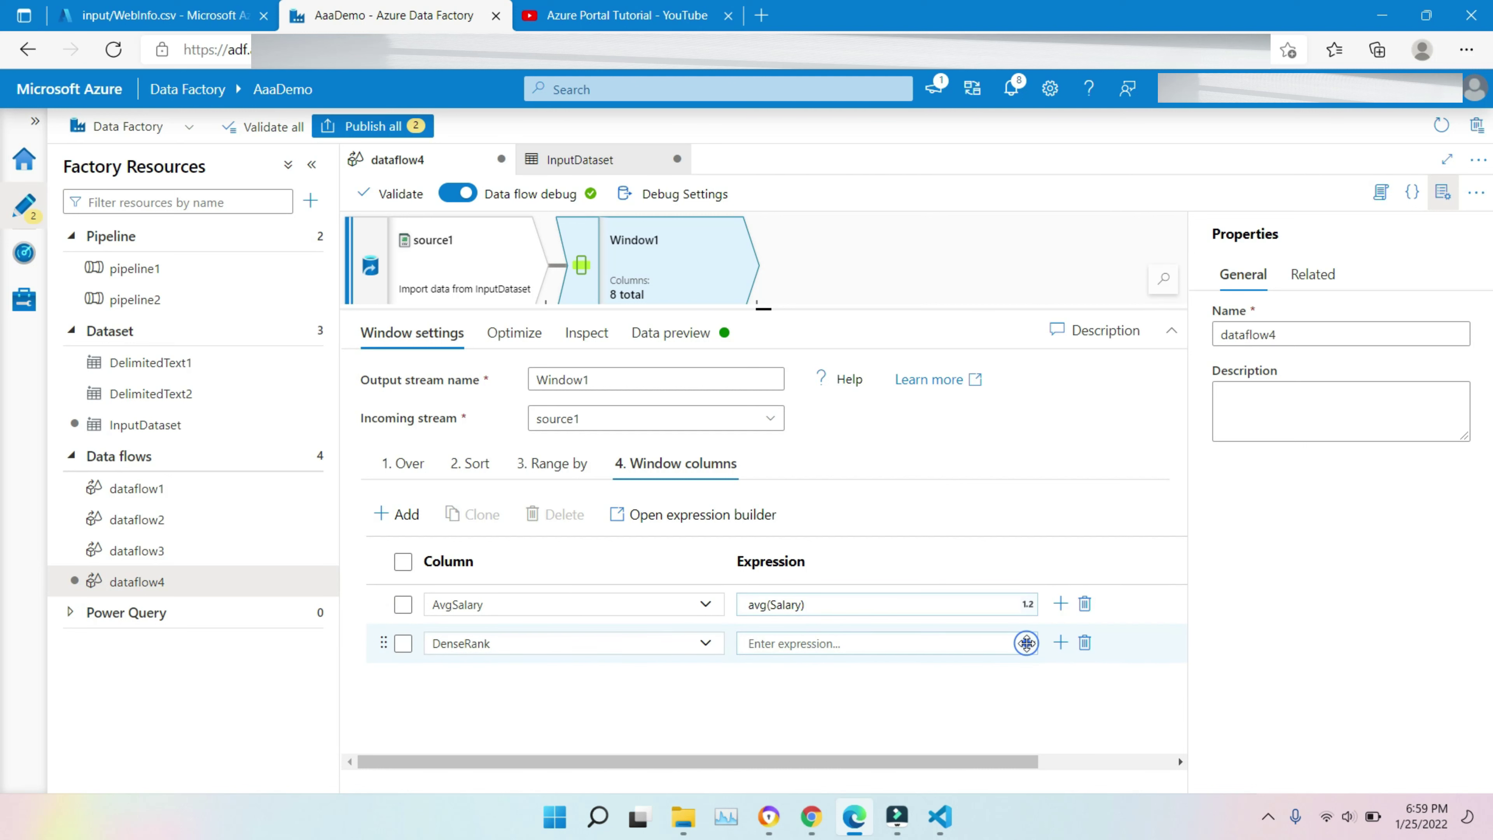
left_click(1026, 643)
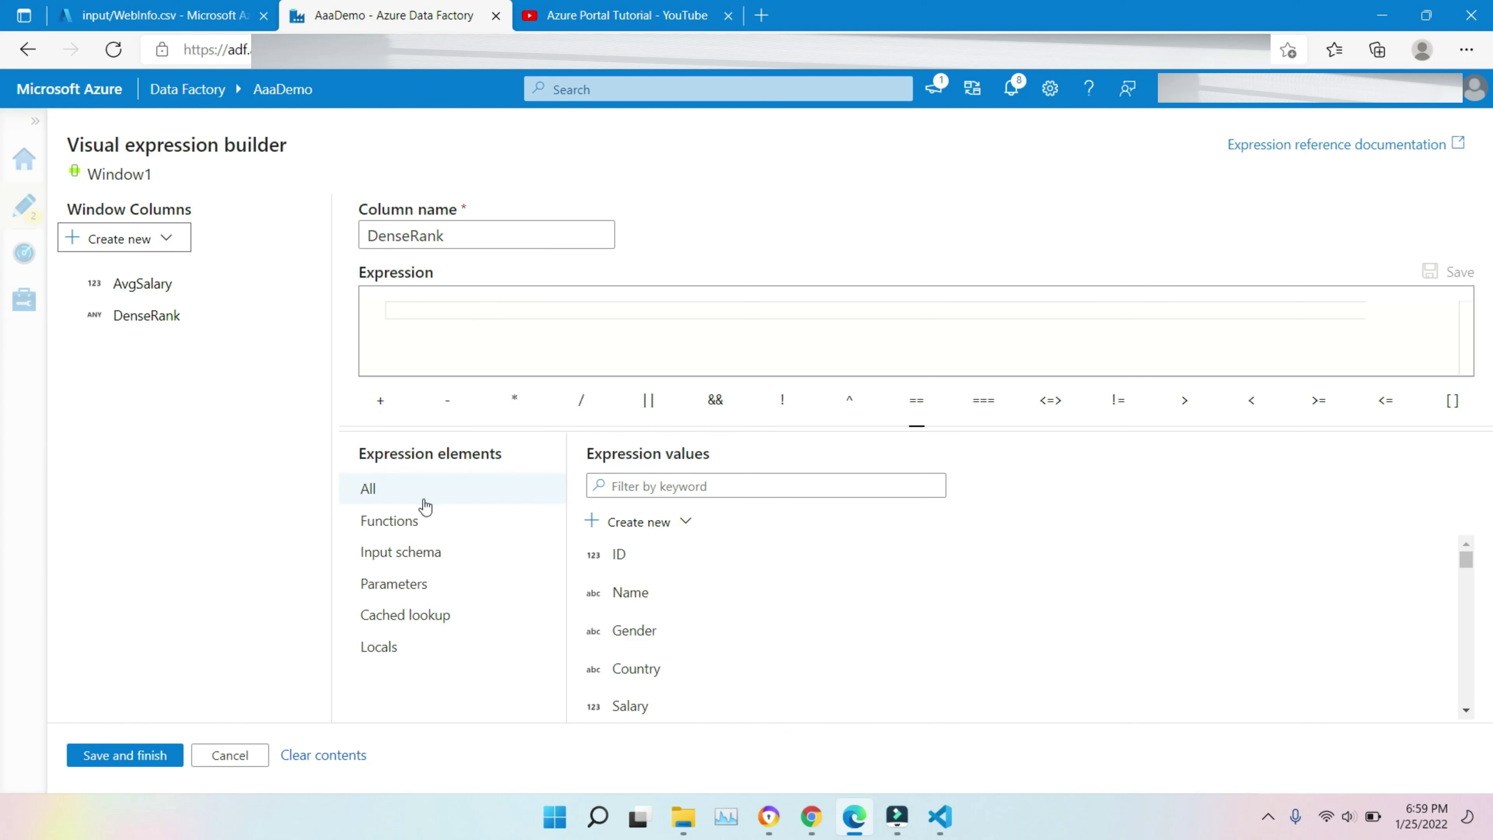
left_click(438, 316)
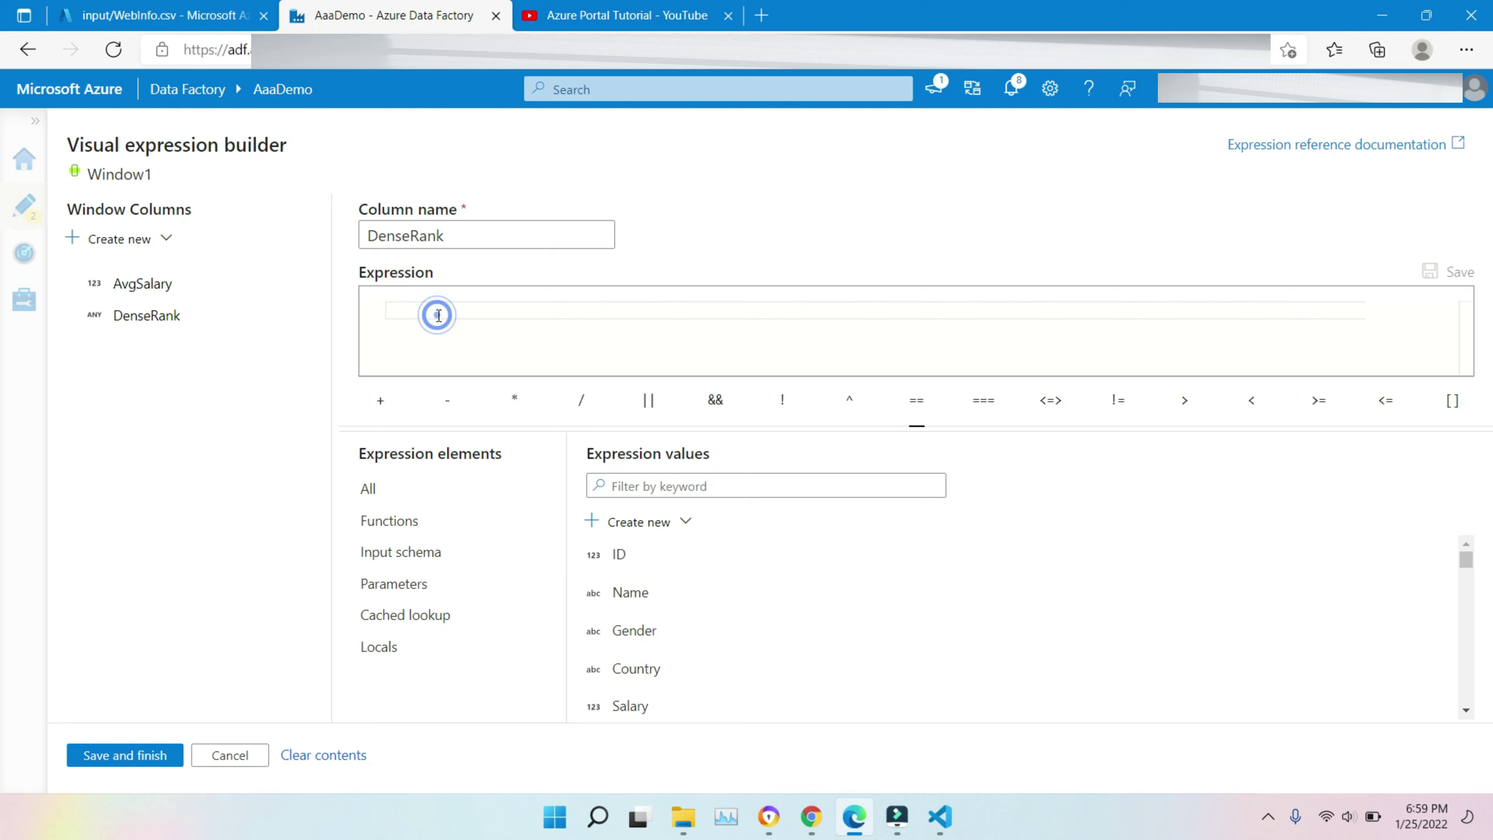
type("dense")
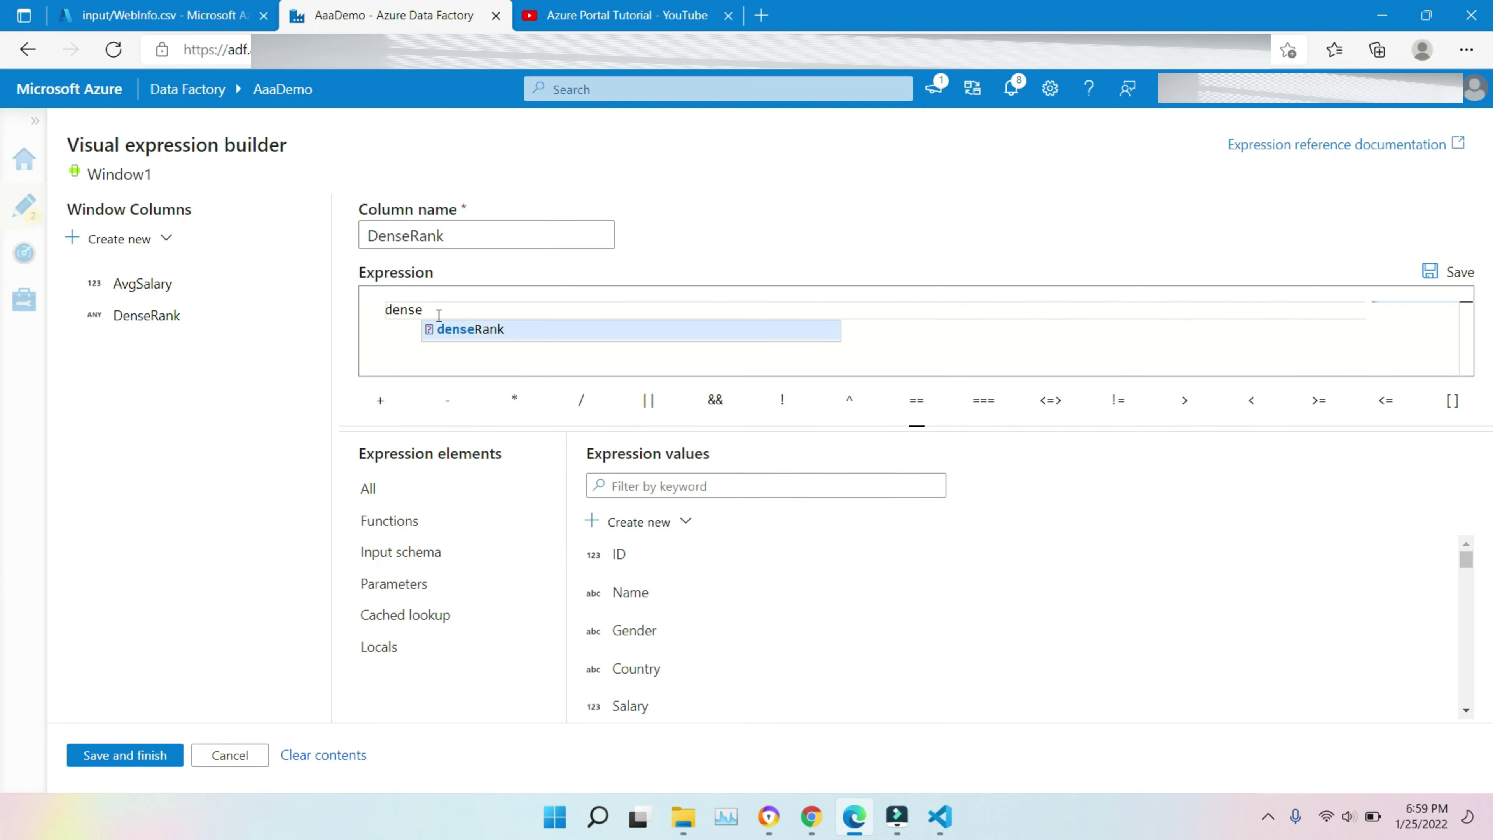
key("Return")
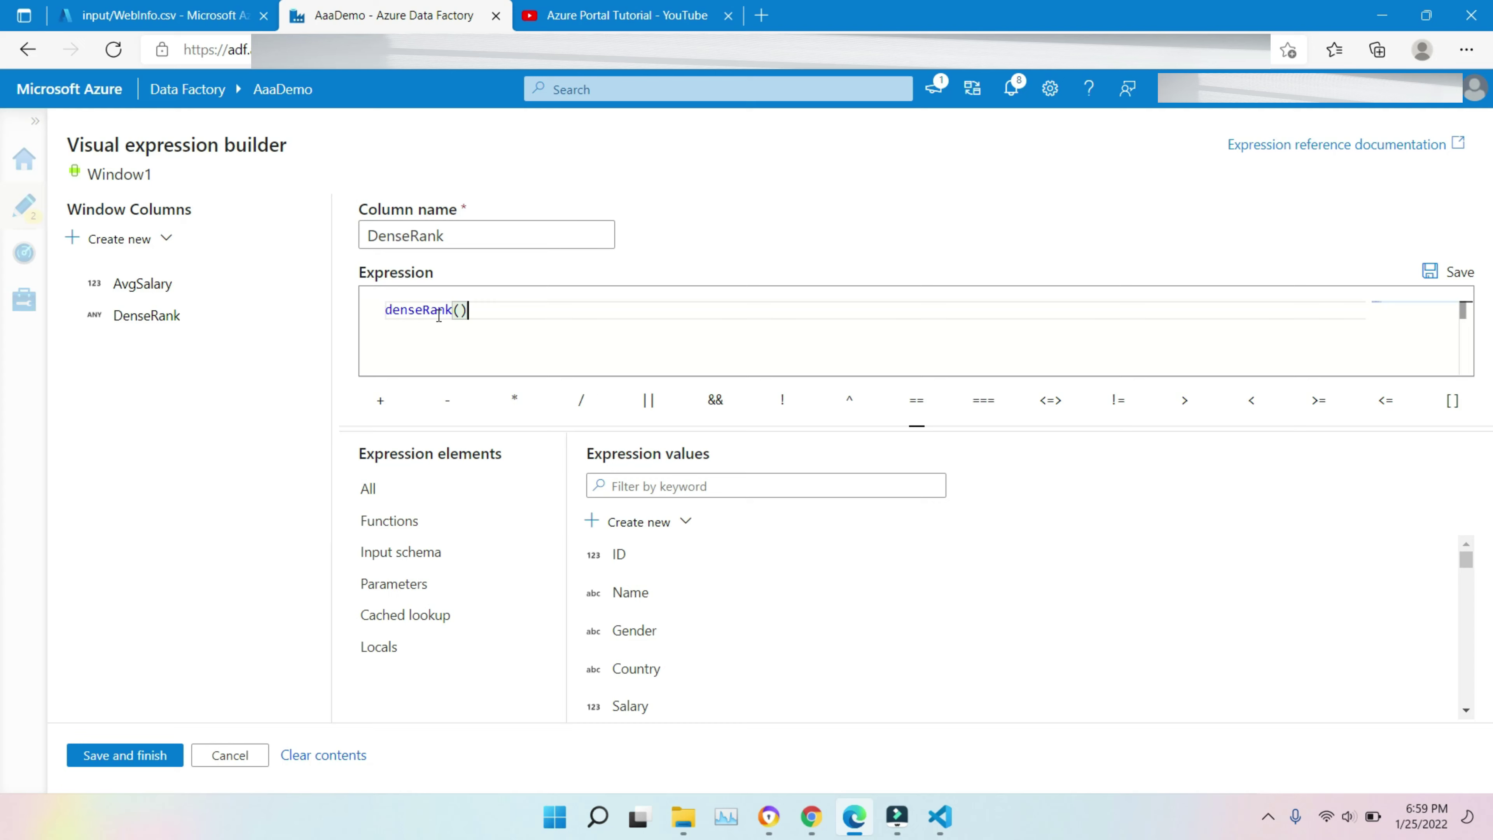
left_click(117, 756)
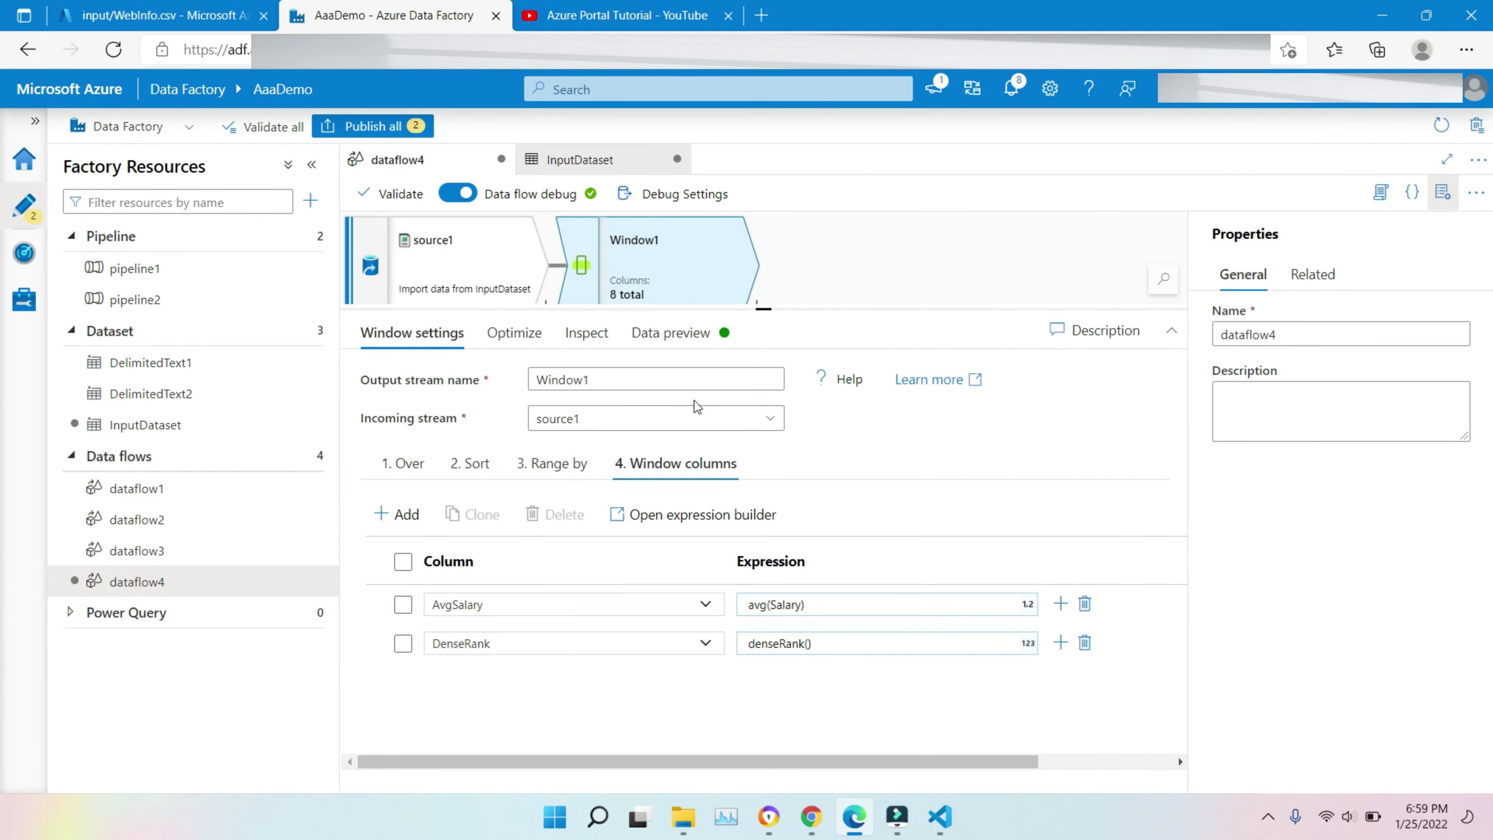
Refresh the Window1 data preview and check the Salary sort order in the window settings while the data loads
left_click(684, 335)
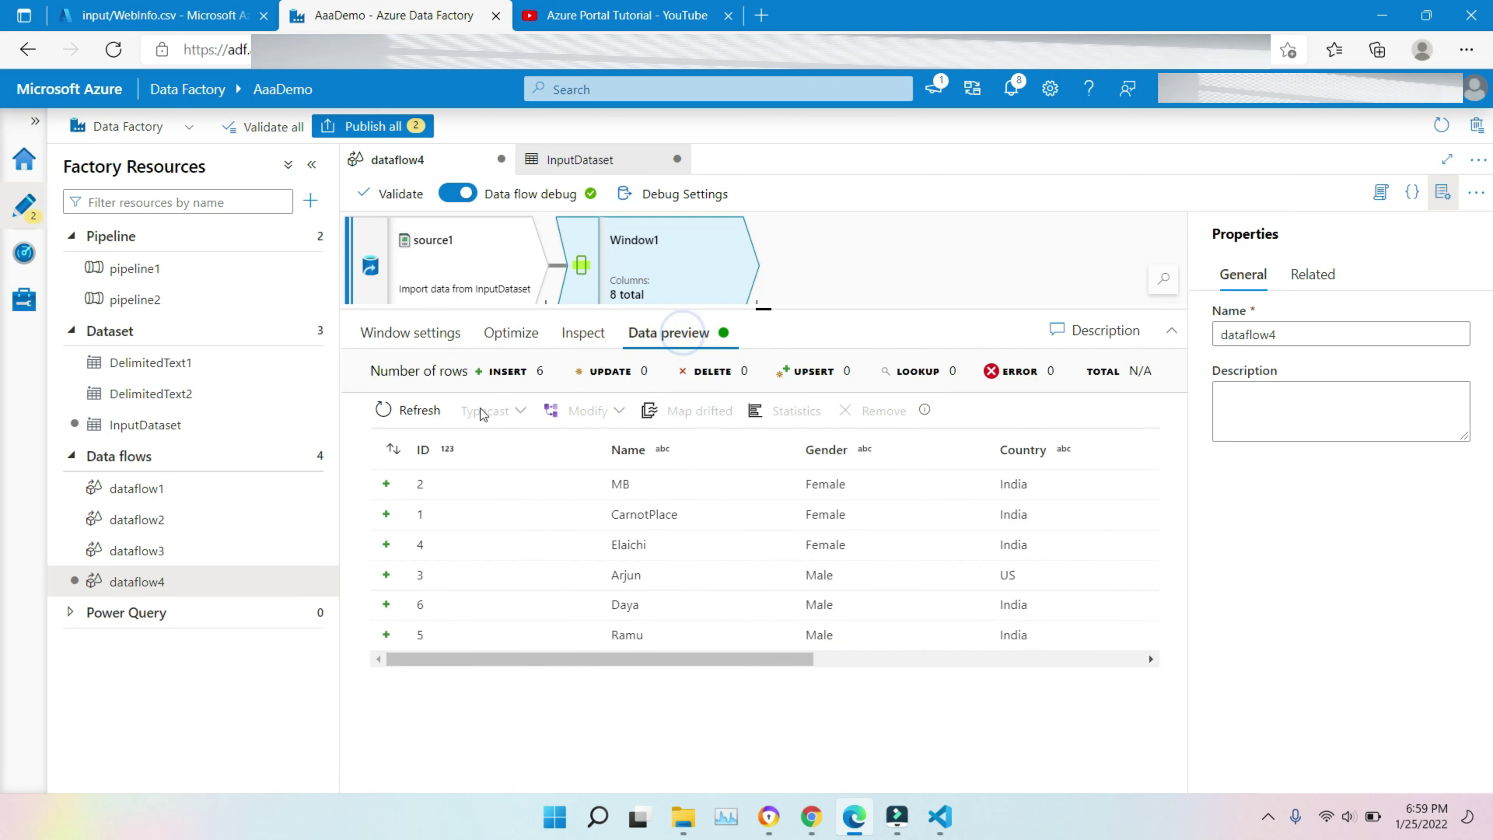
left_click(405, 406)
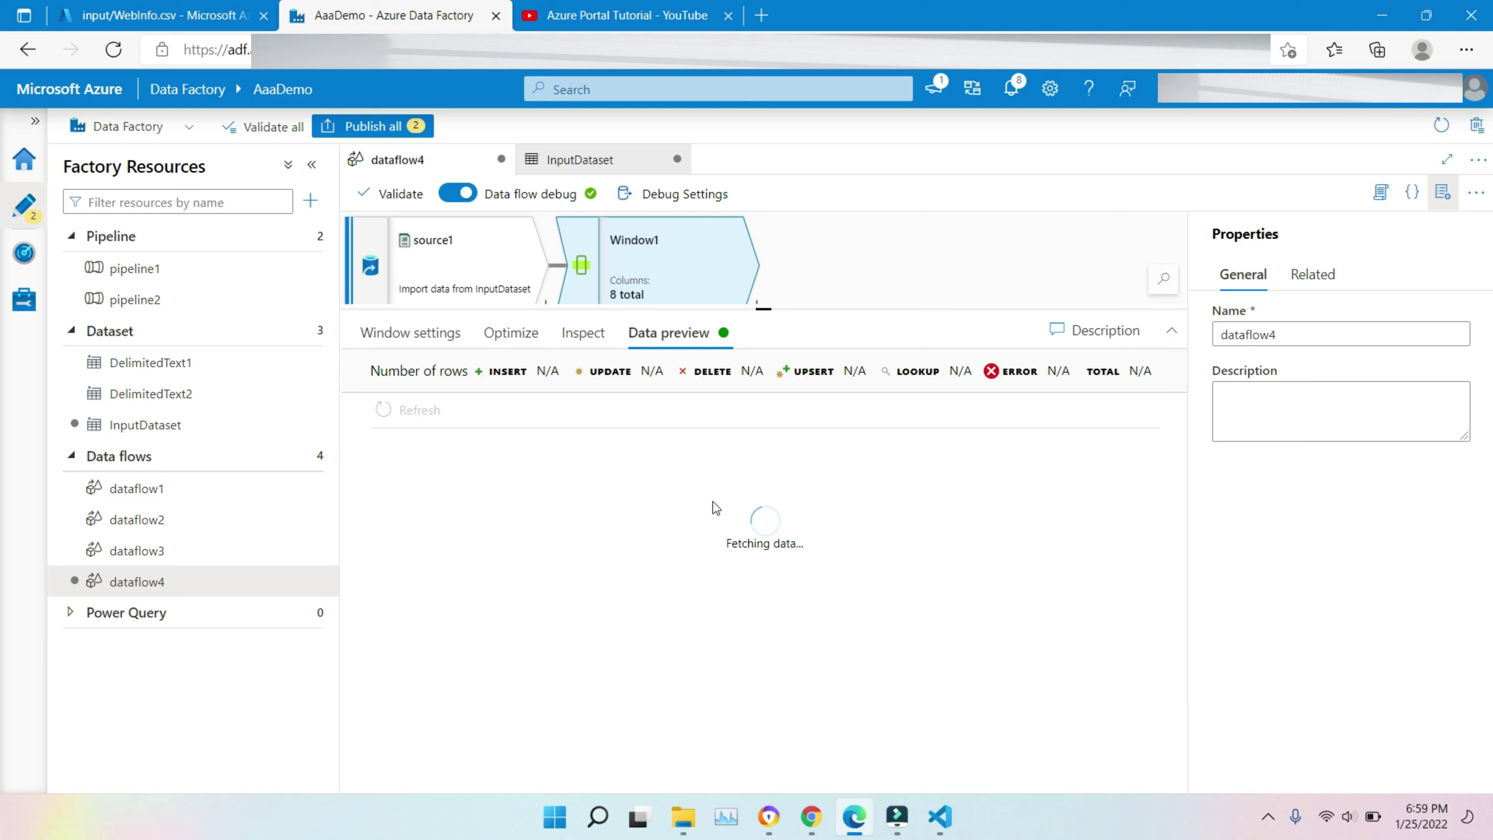
left_click(418, 336)
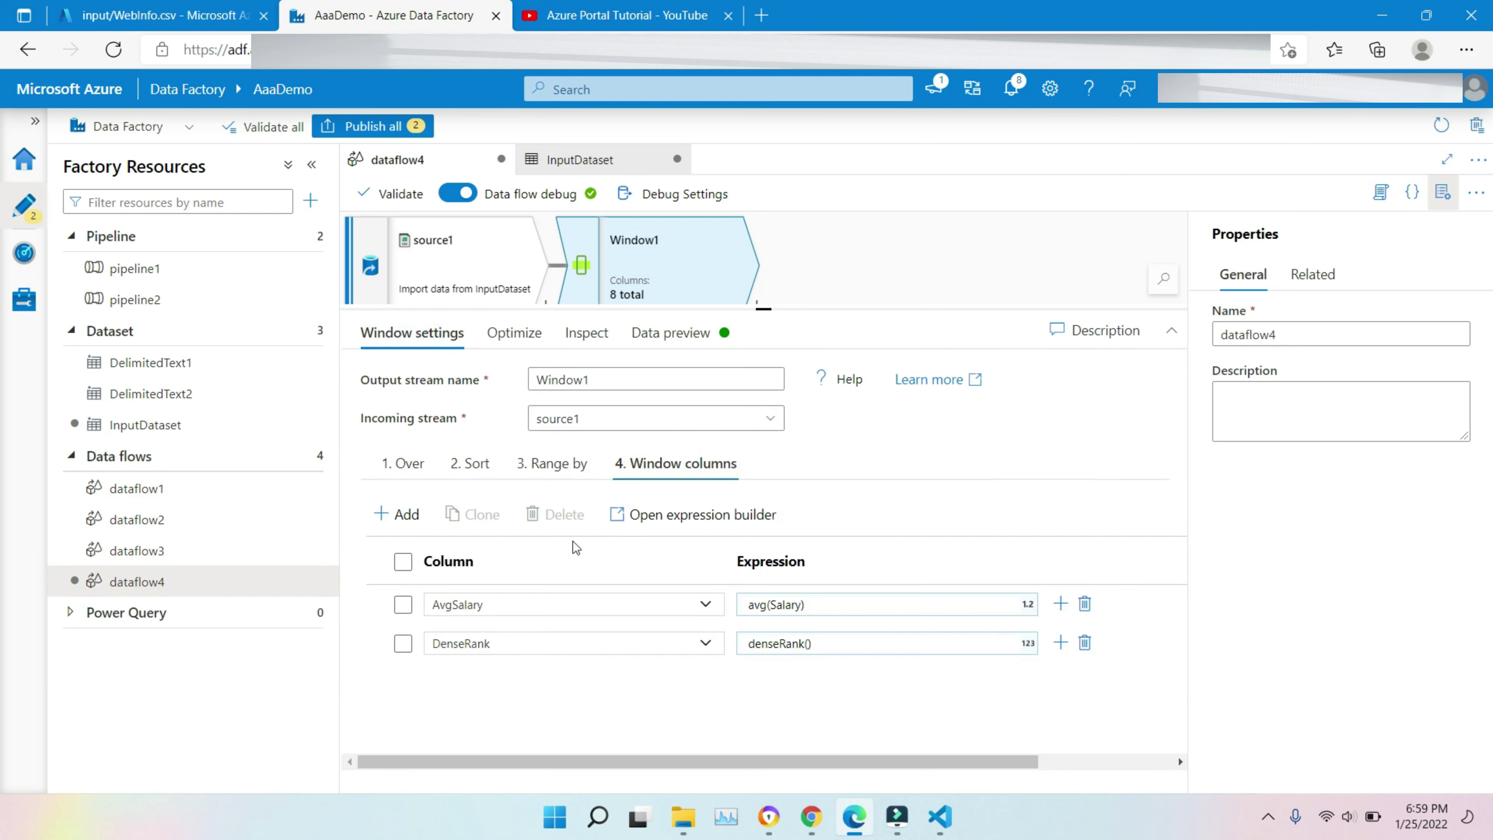
left_click(483, 479)
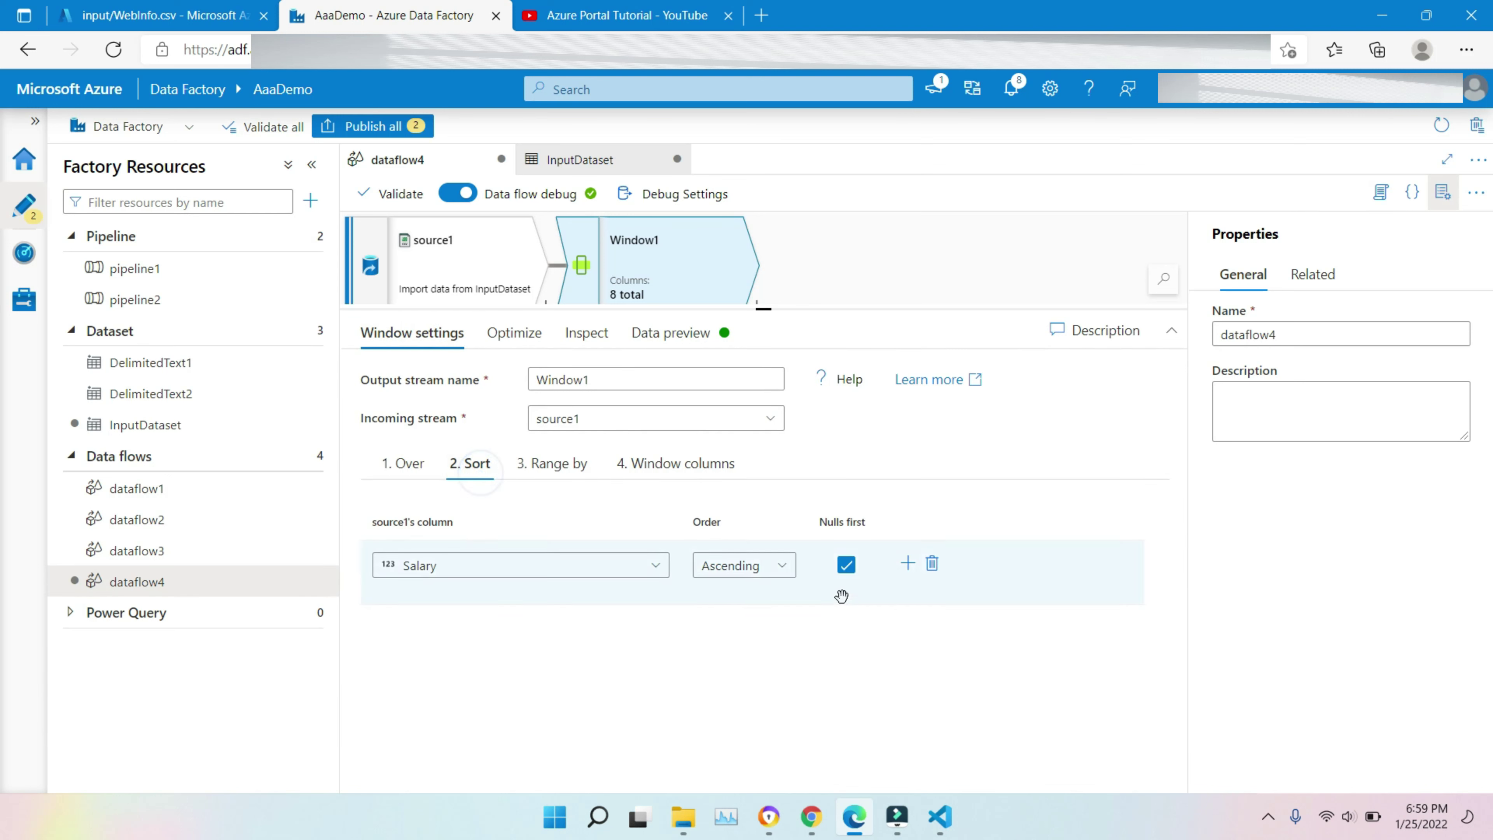
left_click(754, 578)
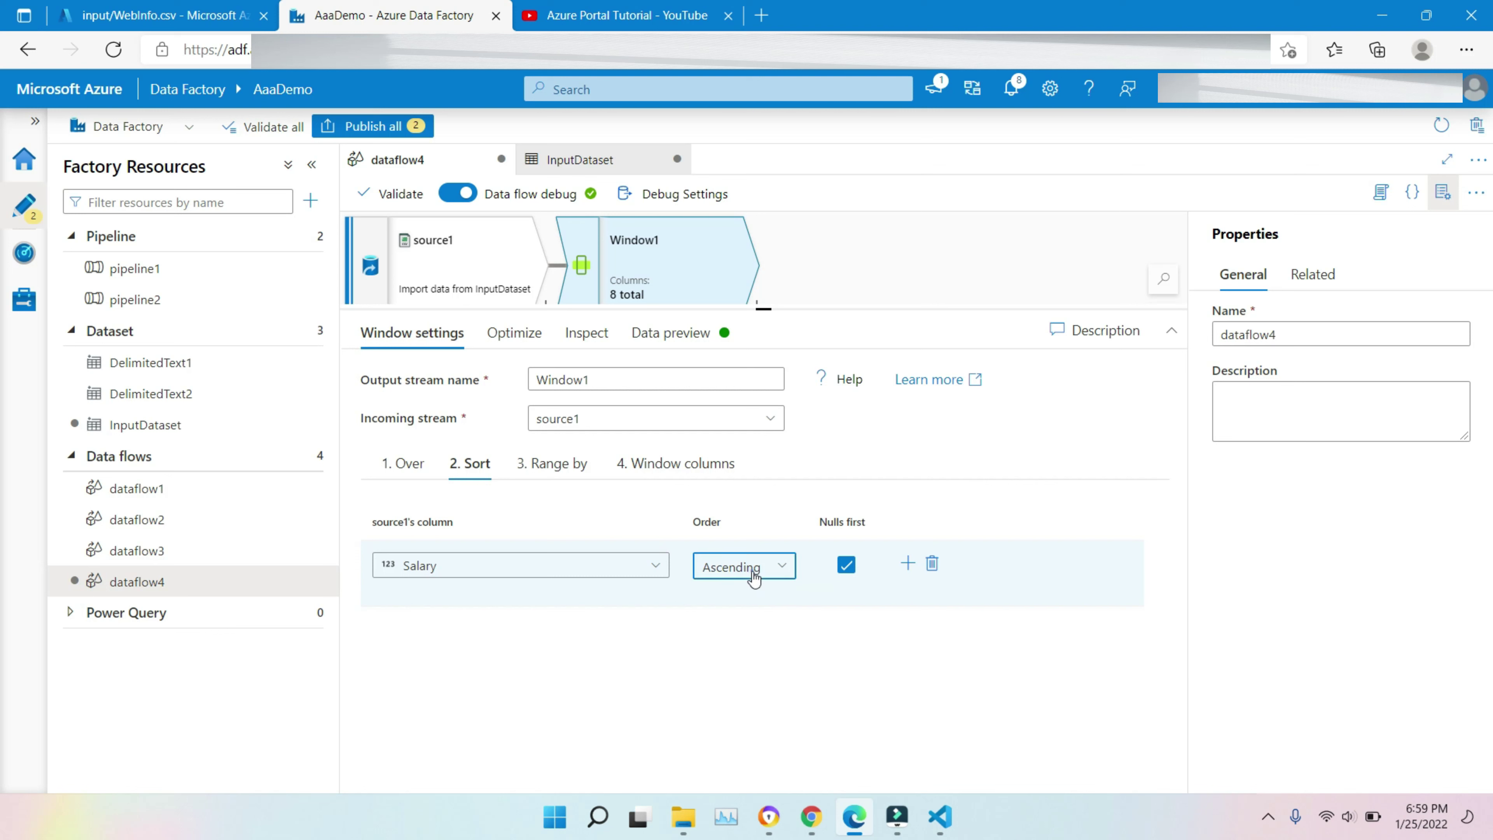
left_click(753, 570)
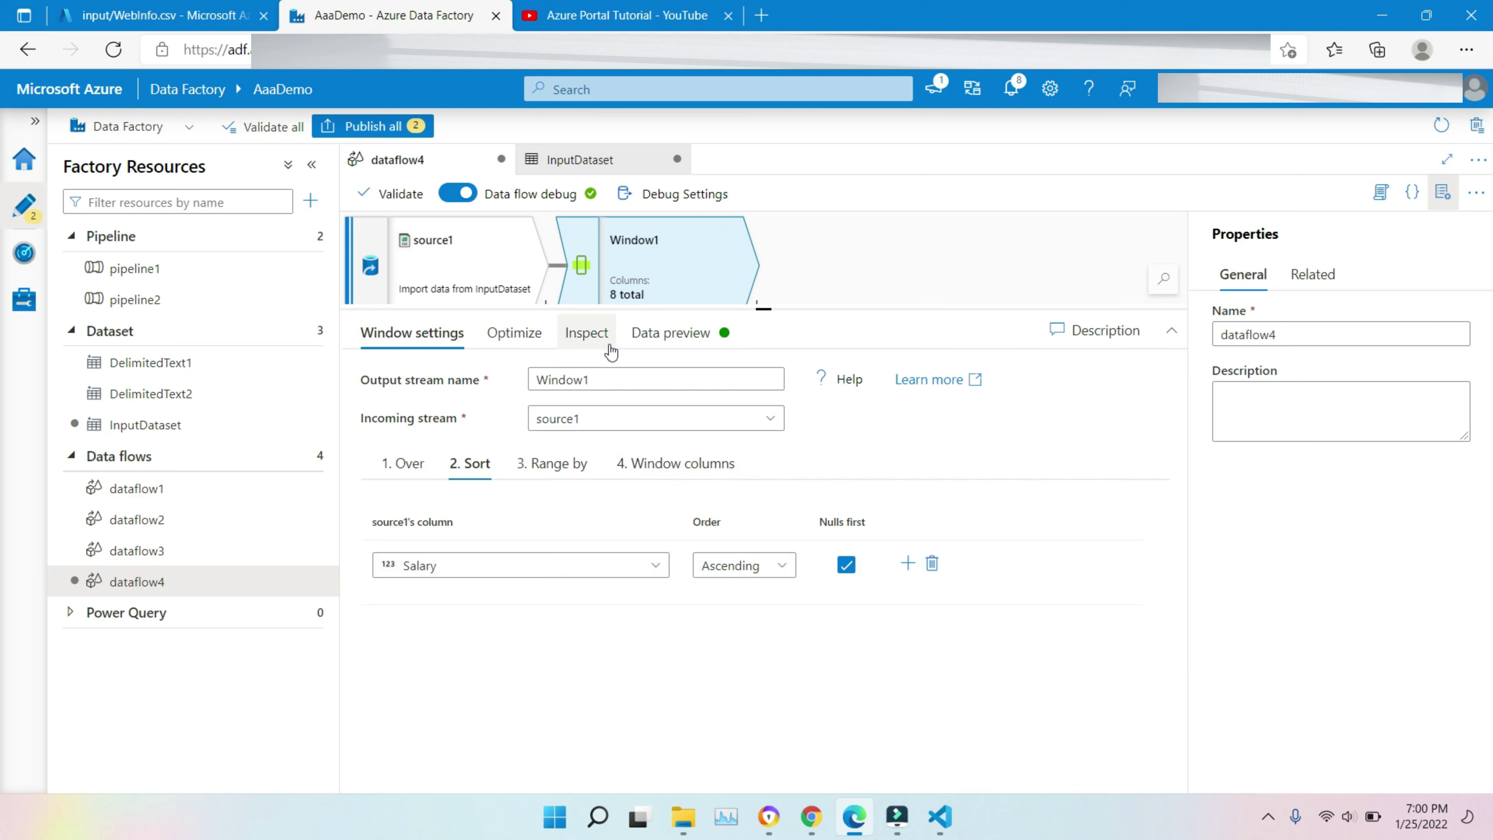
Examine the Salary, Department, AvgSalary and DenseRank columns in the refreshed Window1 data preview
left_click(662, 355)
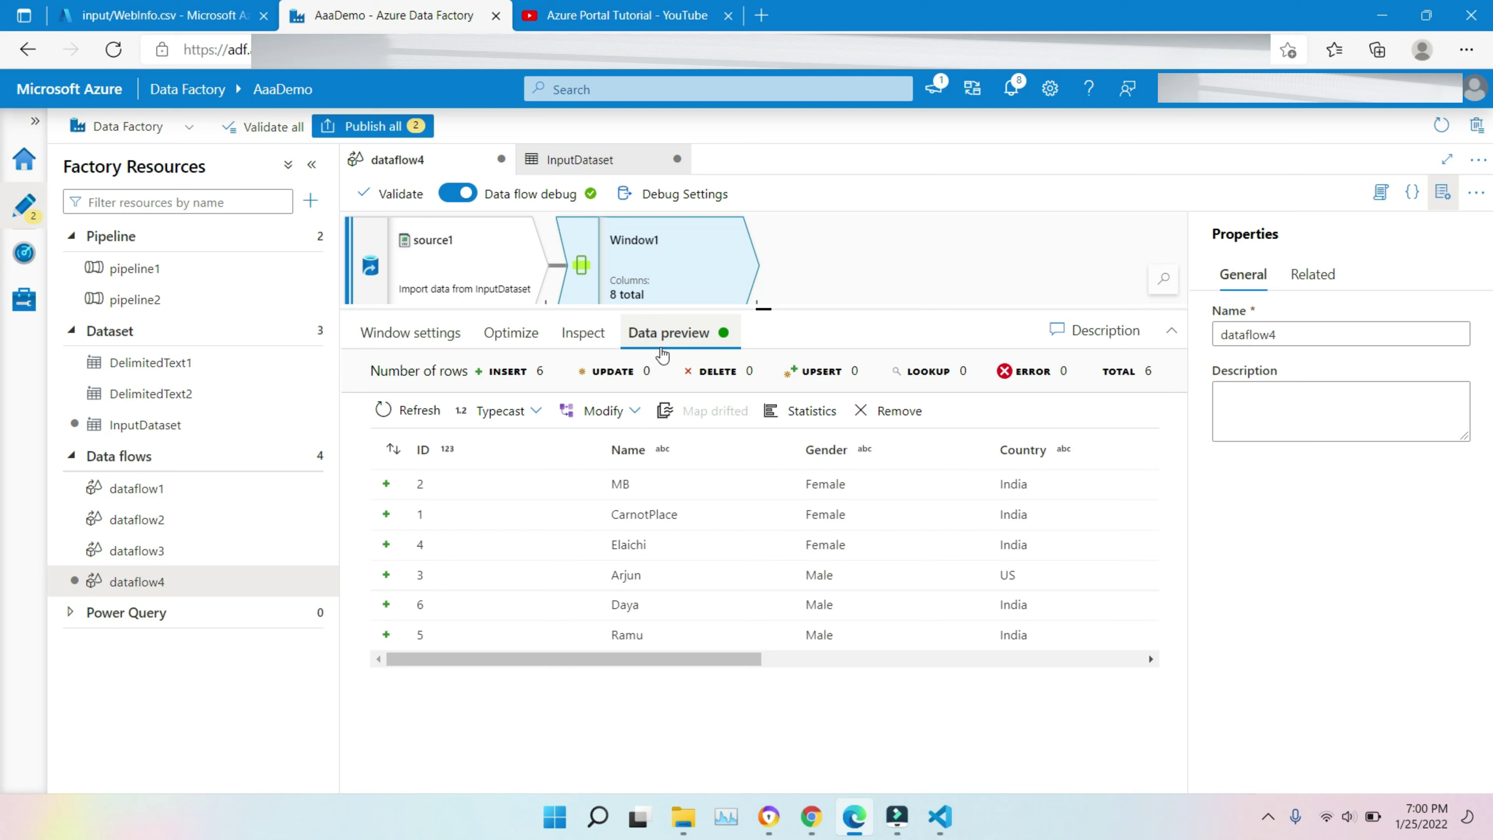
left_click(629, 660)
left_click_drag(713, 664, 999, 671)
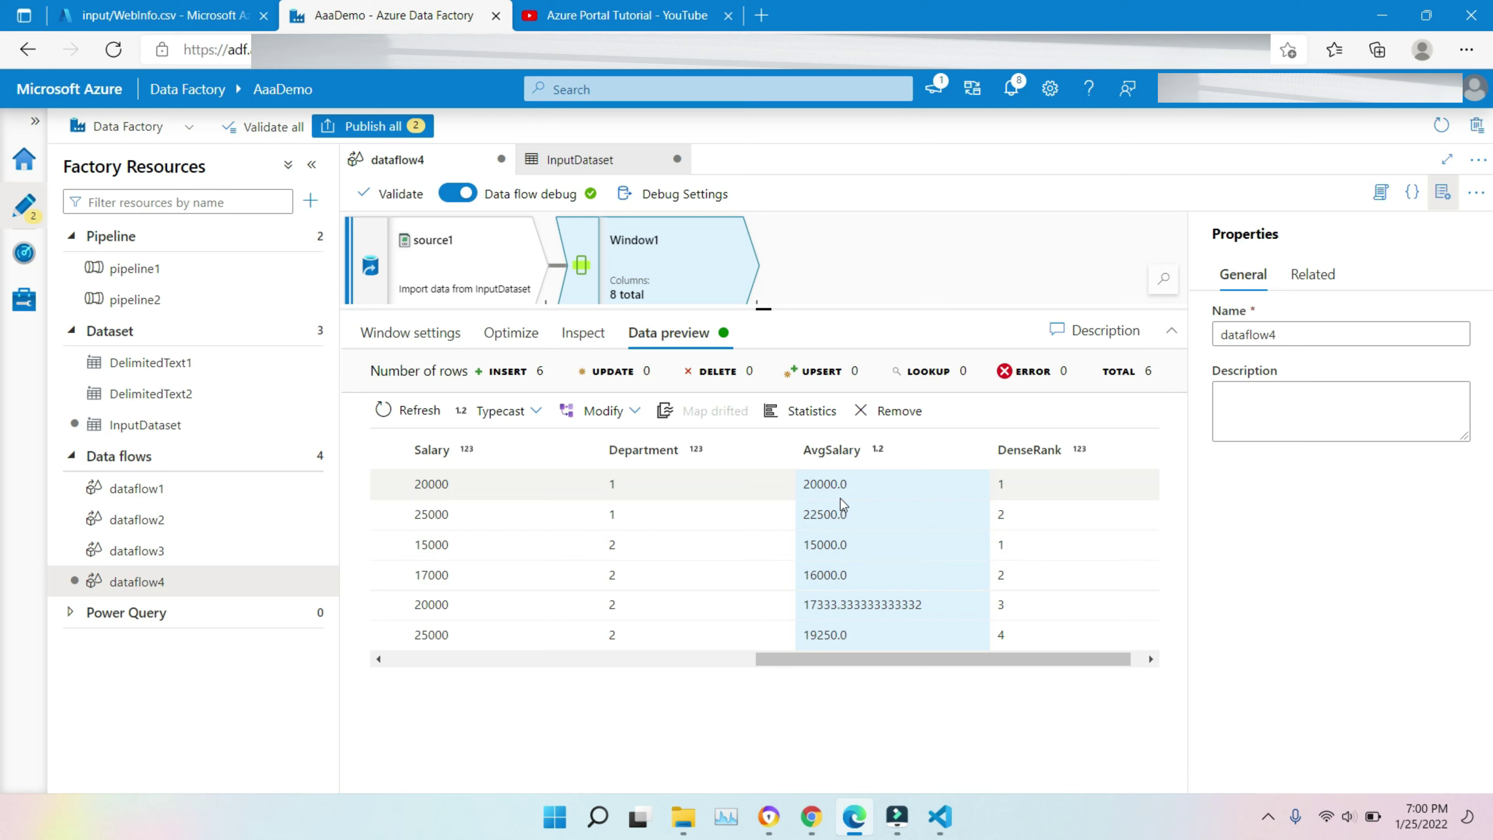
Set the sort order of the Salary column in the Window1 settings to Descending
left_click(503, 340)
left_click(422, 333)
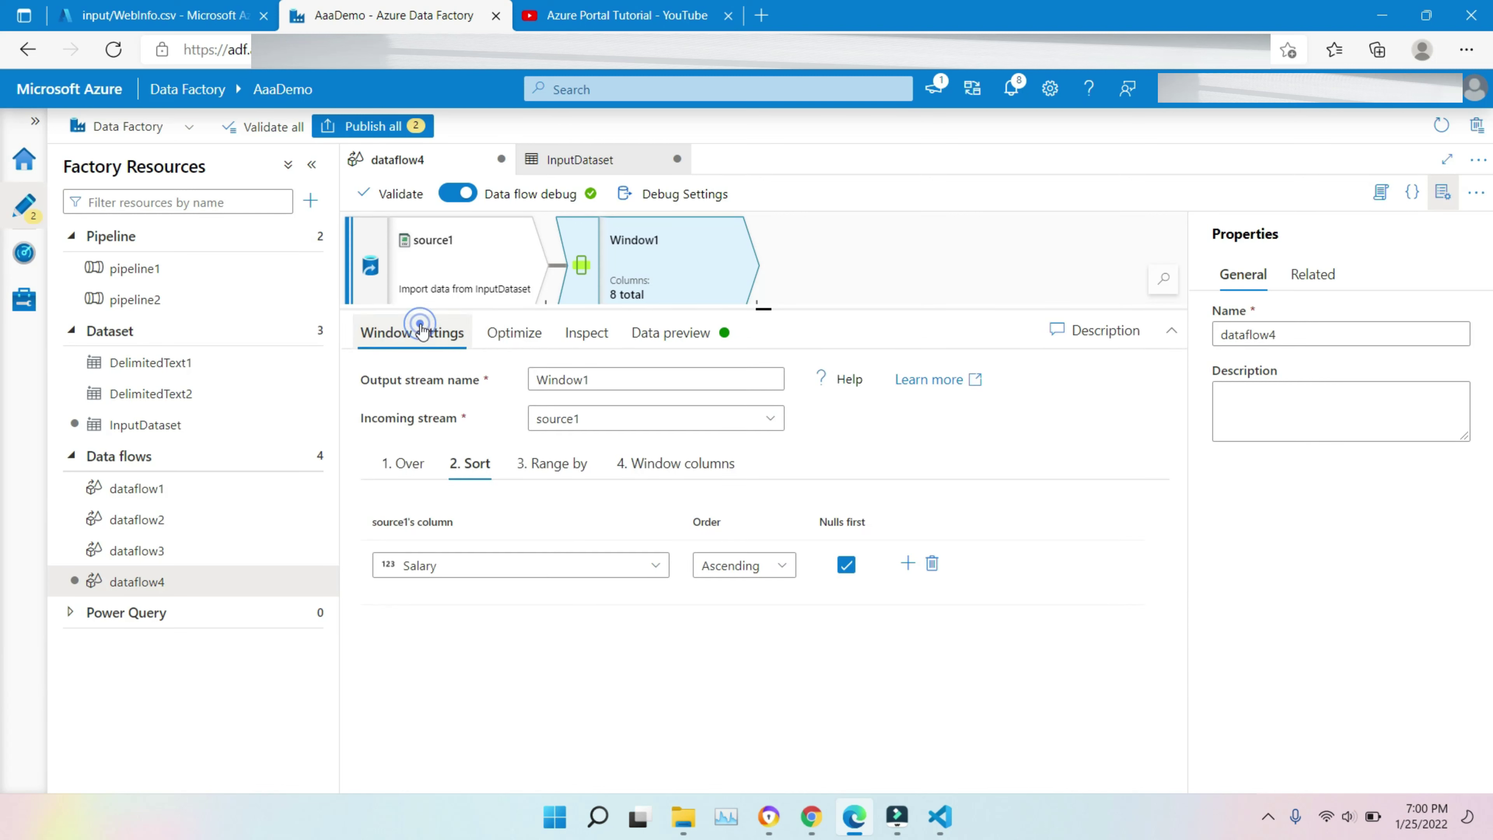
left_click(775, 580)
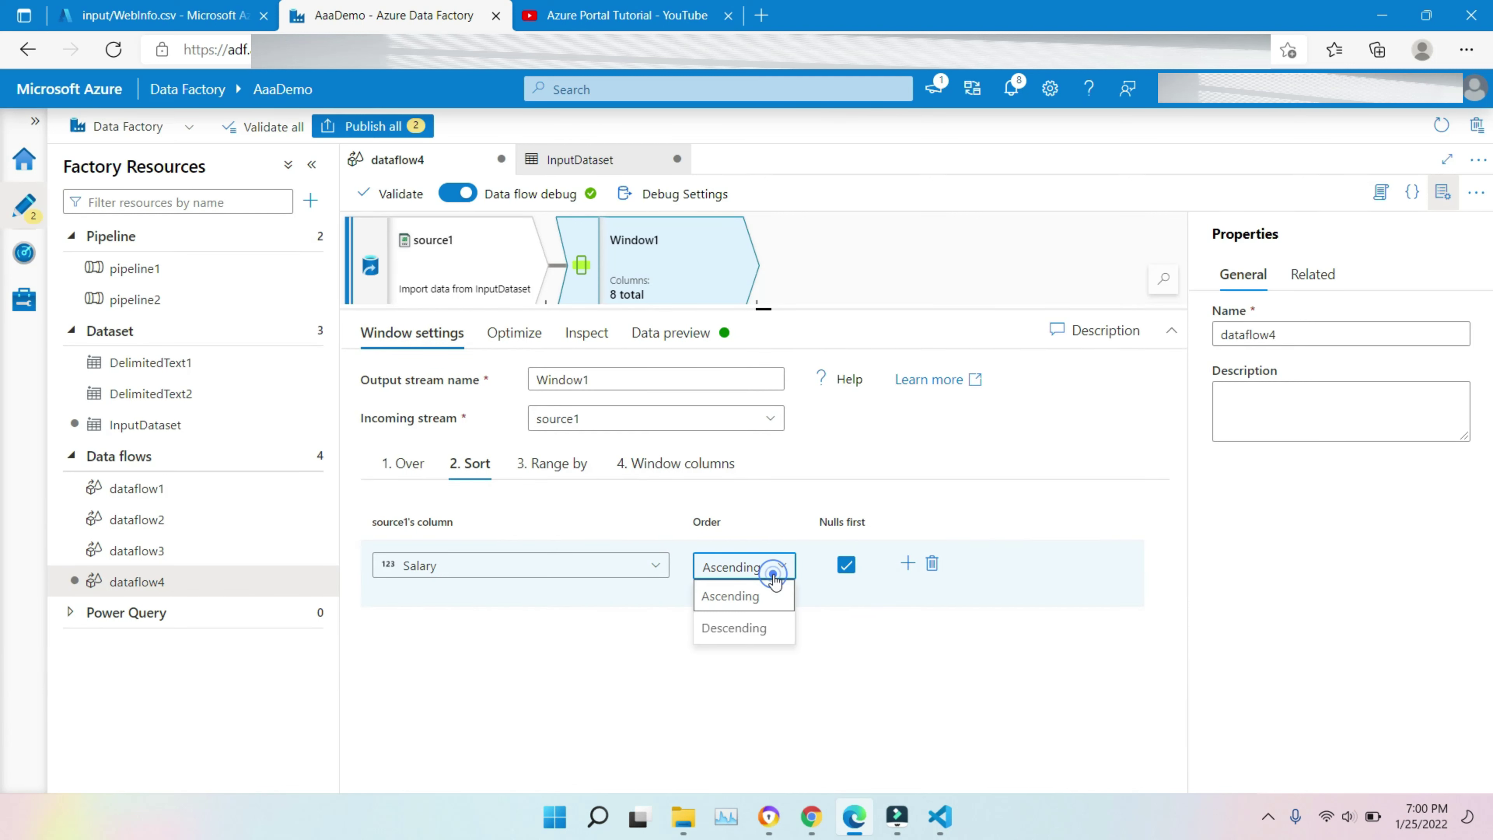
left_click(752, 627)
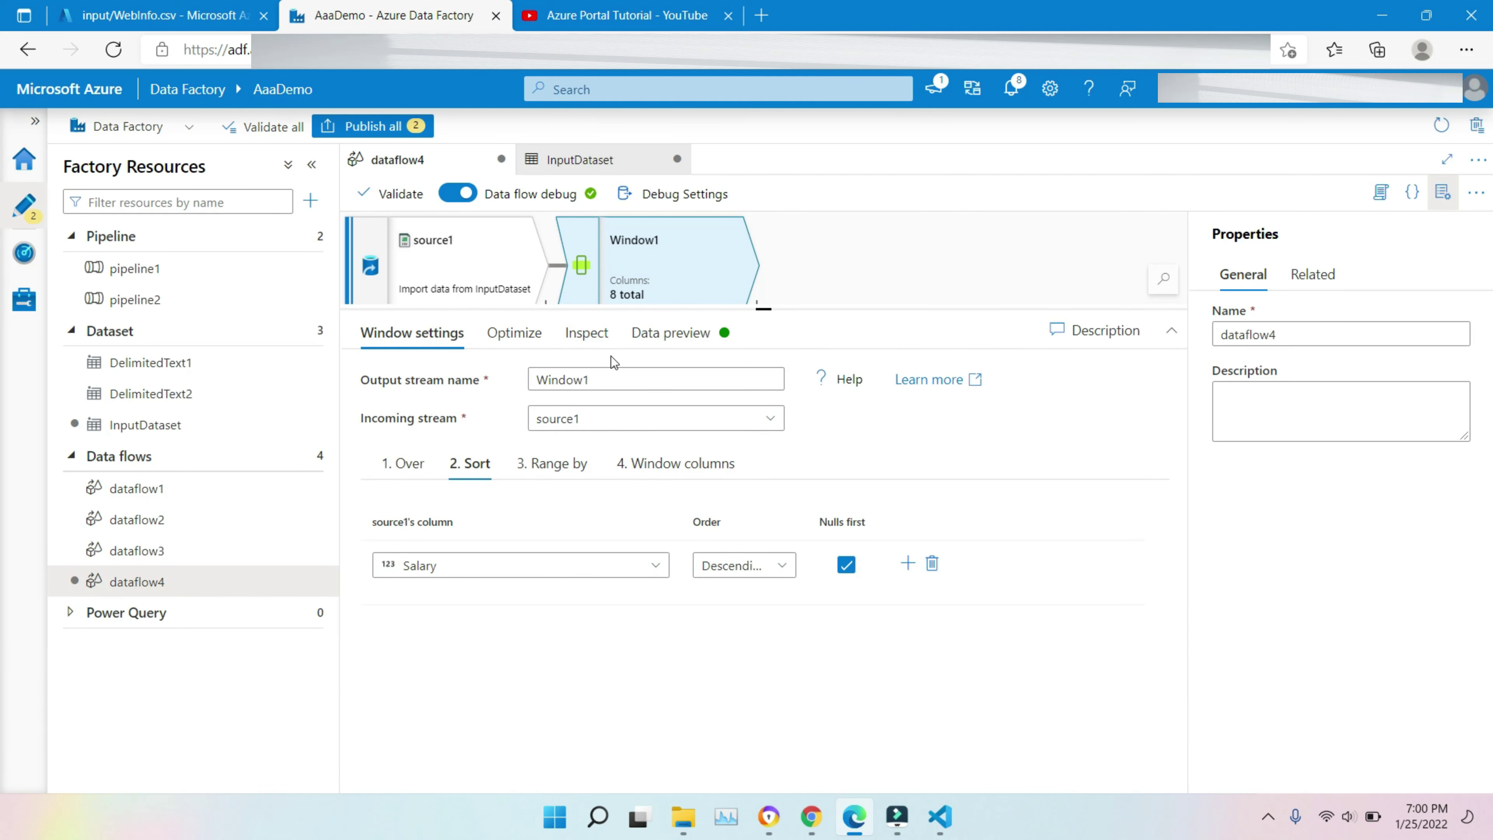
Refresh the Window1 data preview with the descending sort and compare the DenseRank values within each Department
left_click(670, 333)
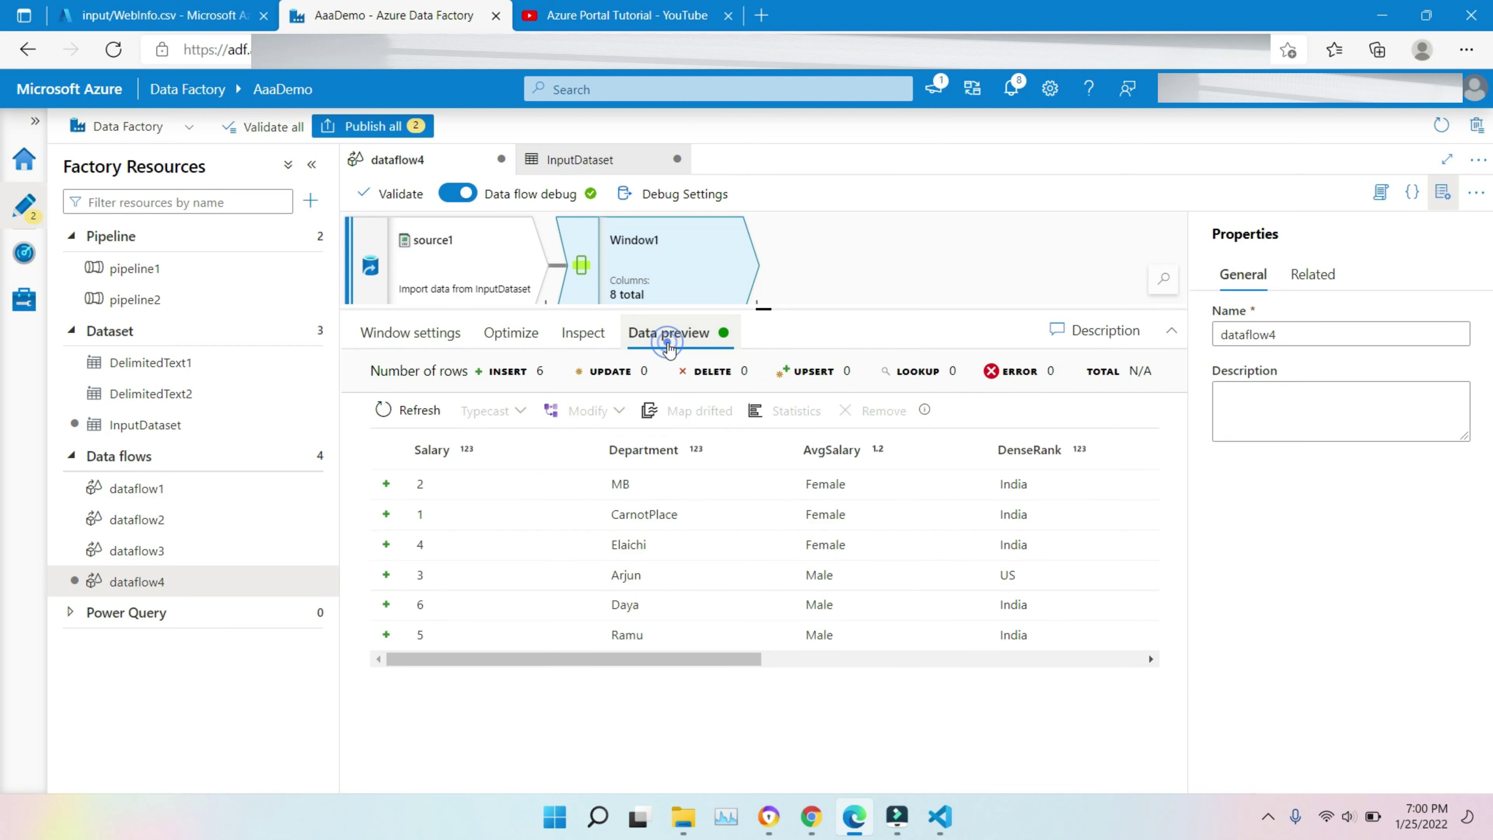
left_click(409, 410)
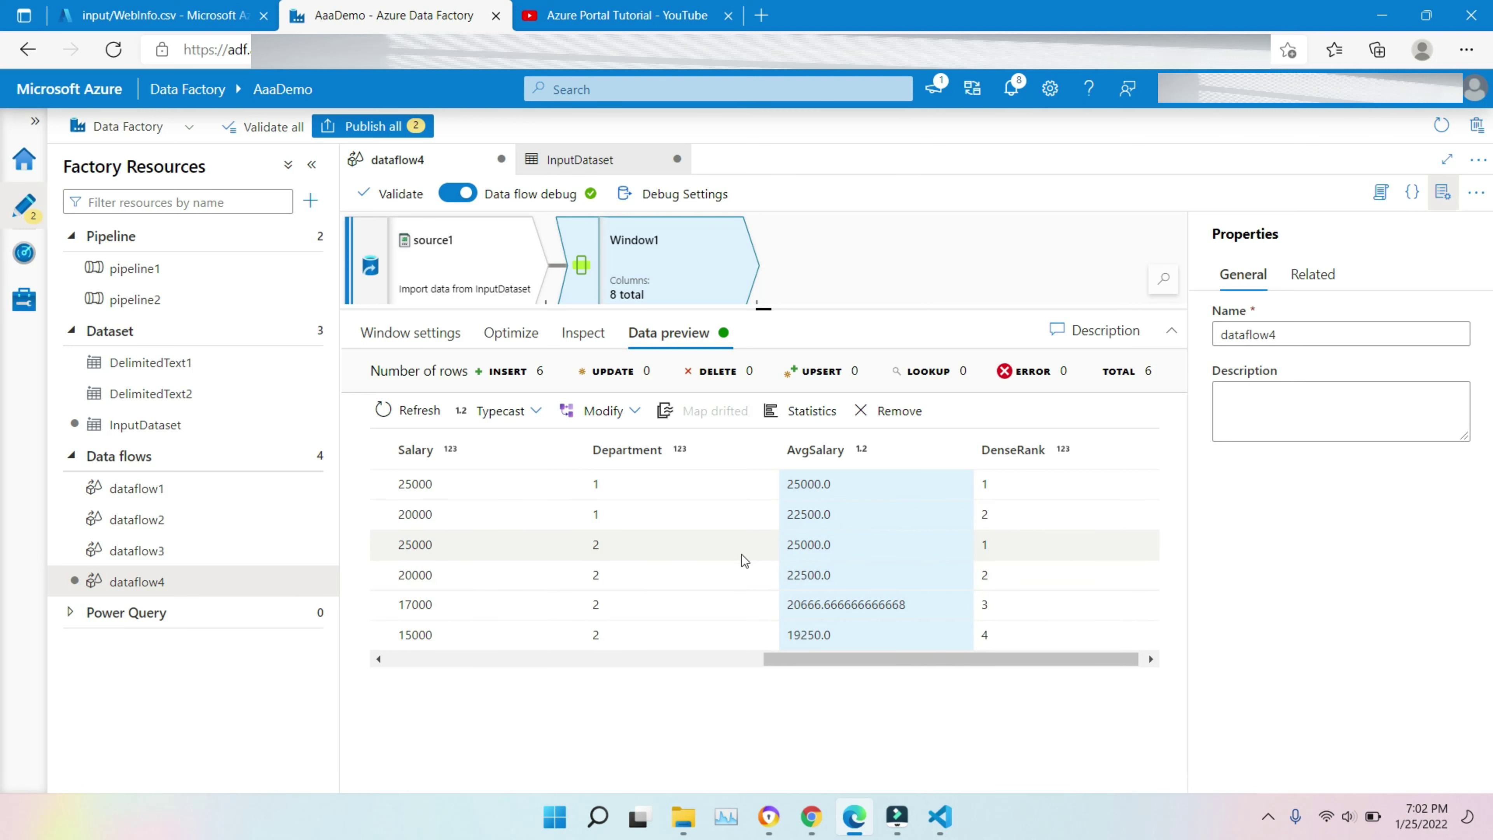
left_click(599, 549)
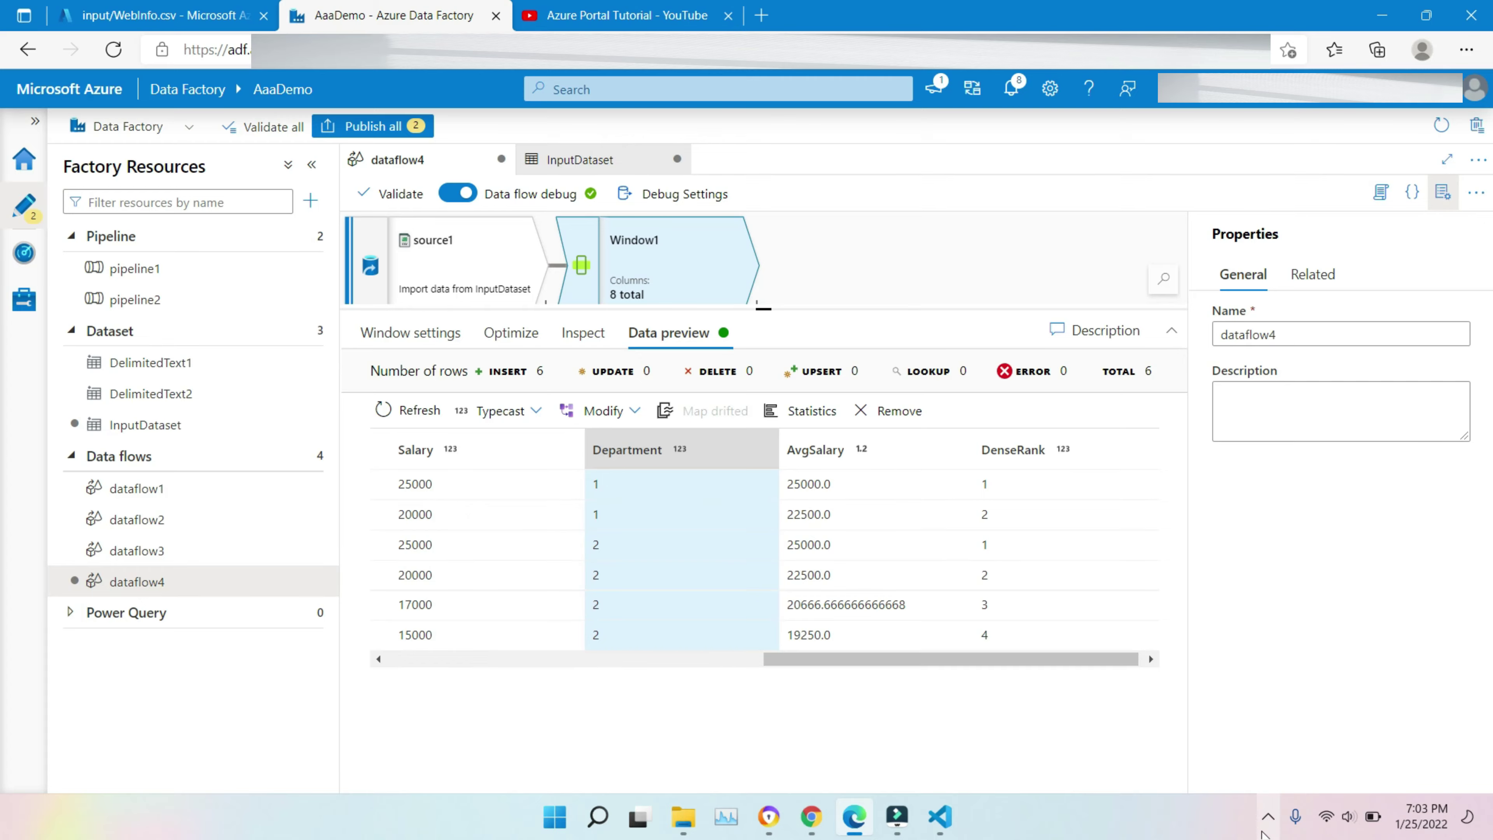
left_click(1267, 818)
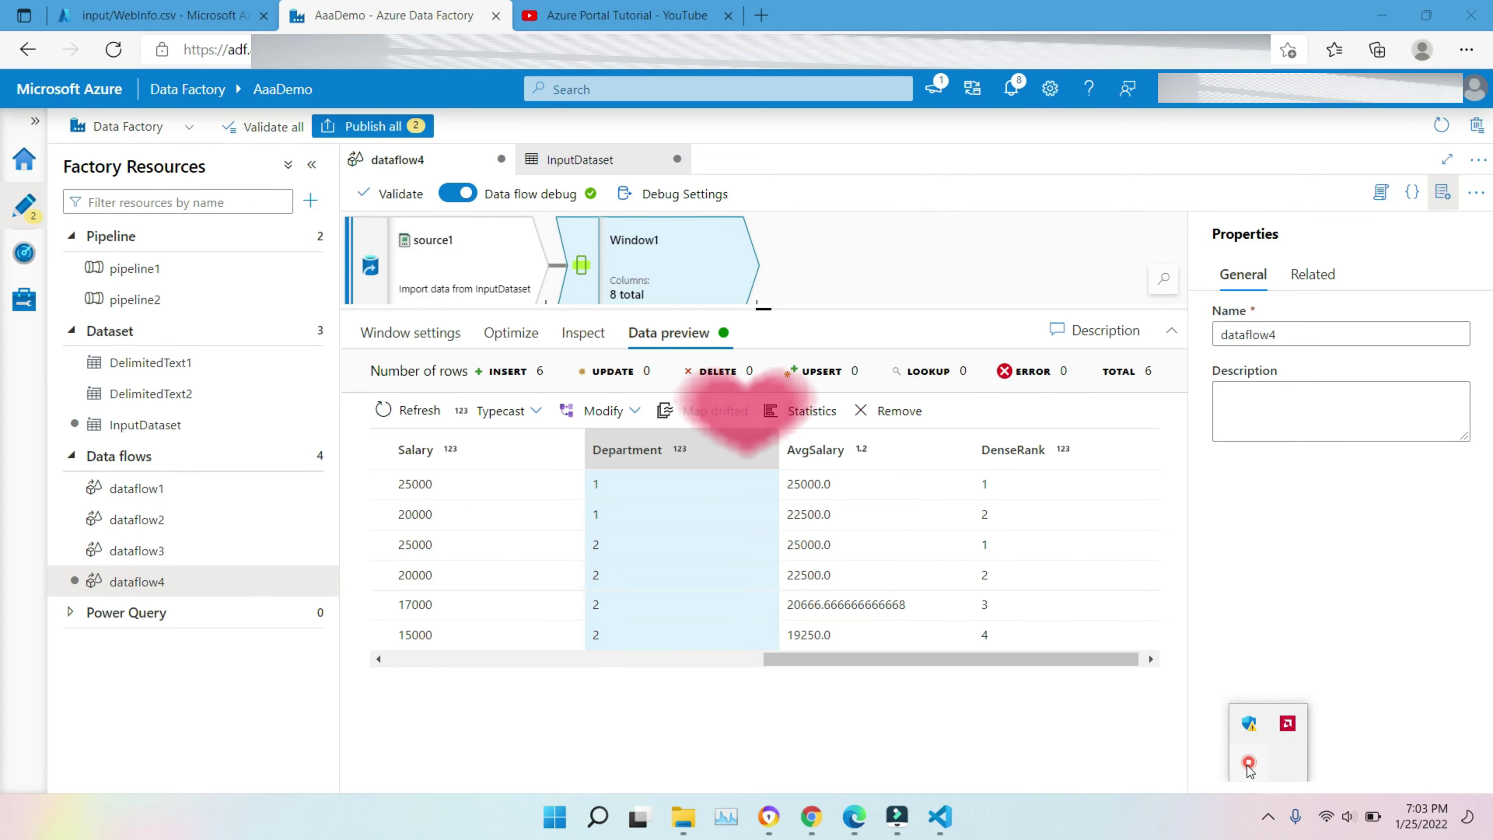
right_click(1249, 763)
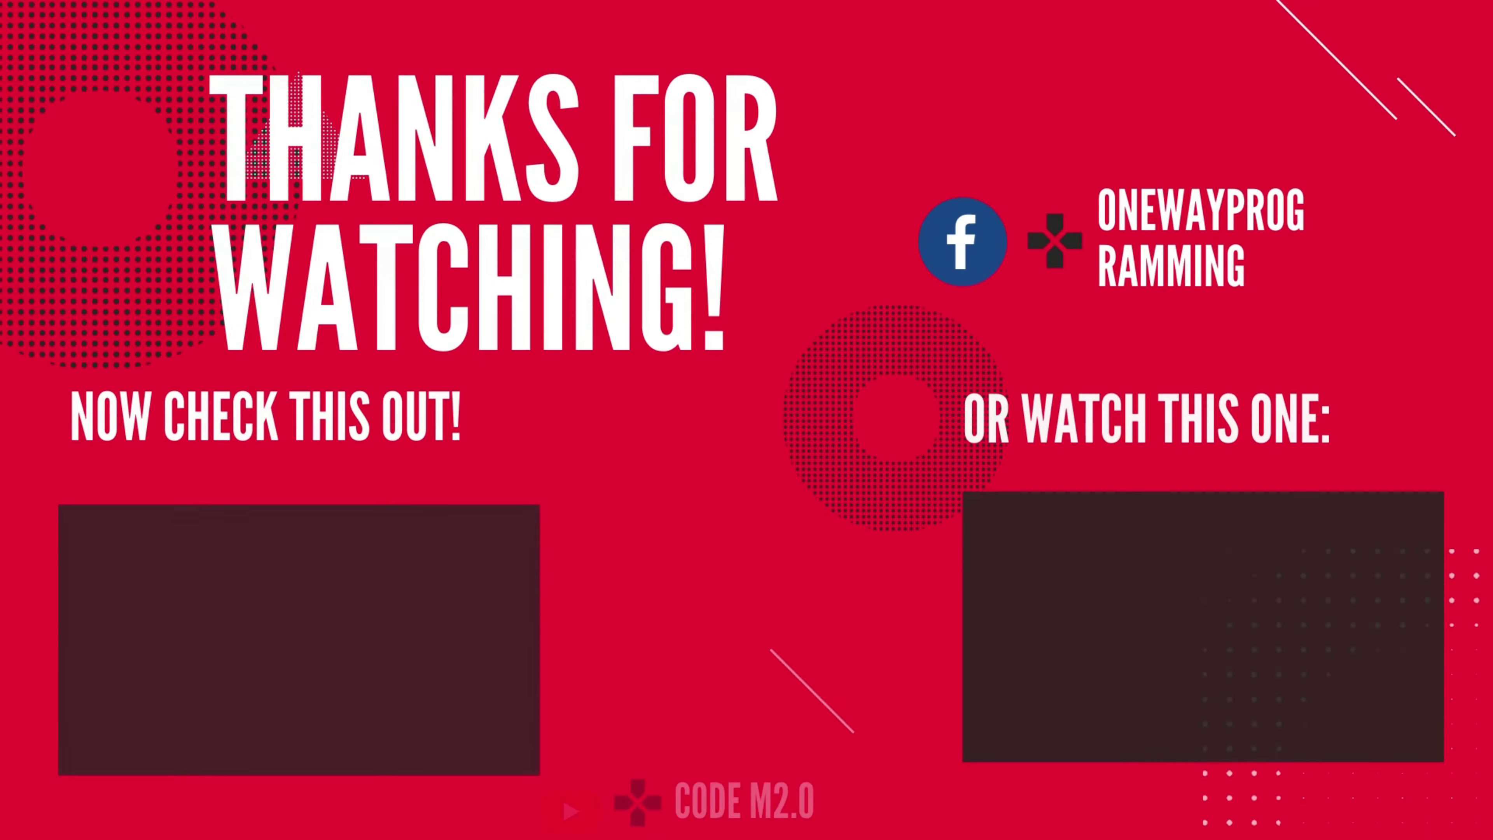